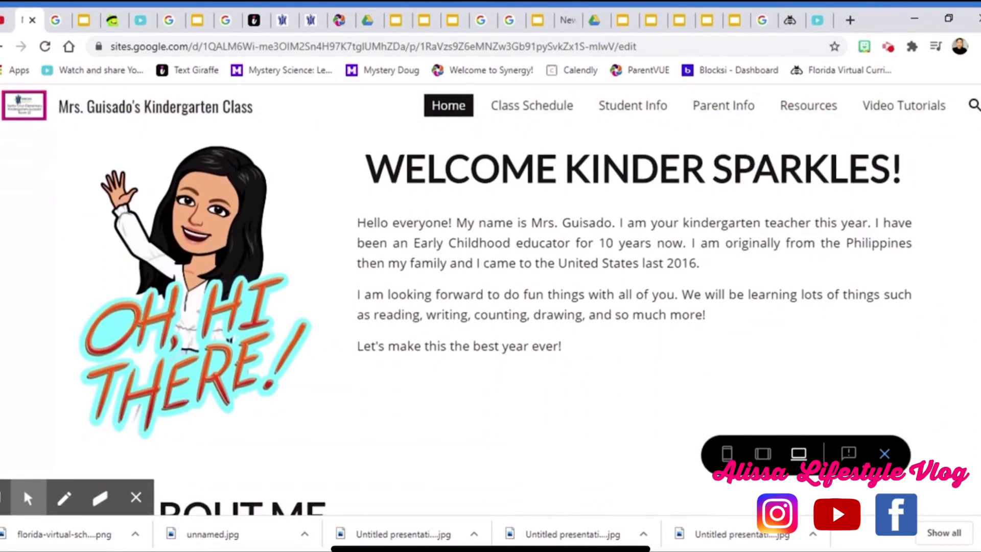
Open the Class Schedule page and review the August 3-7 Week at a Glance and yearly calendar
scroll(491, 306, "down", 8)
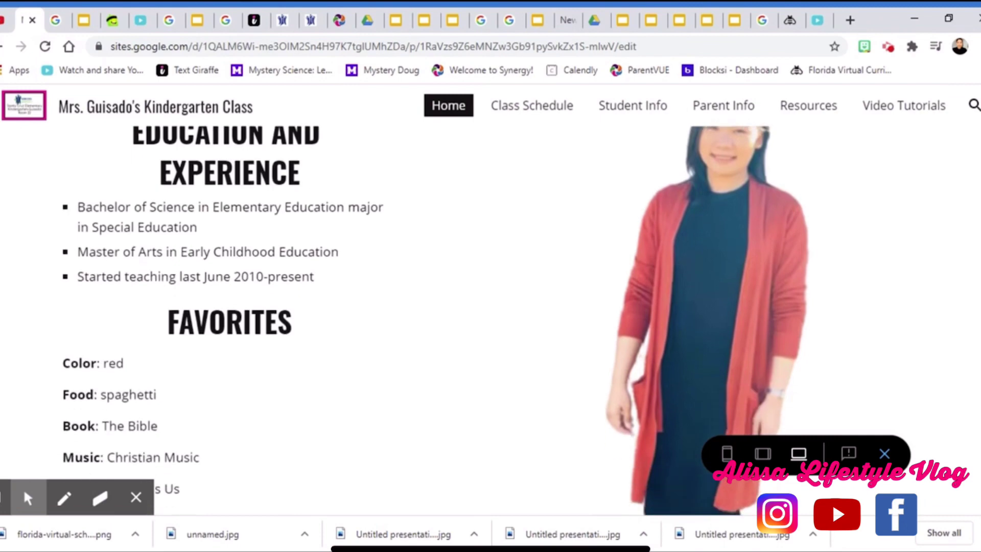
scroll(490, 306, "down", 7)
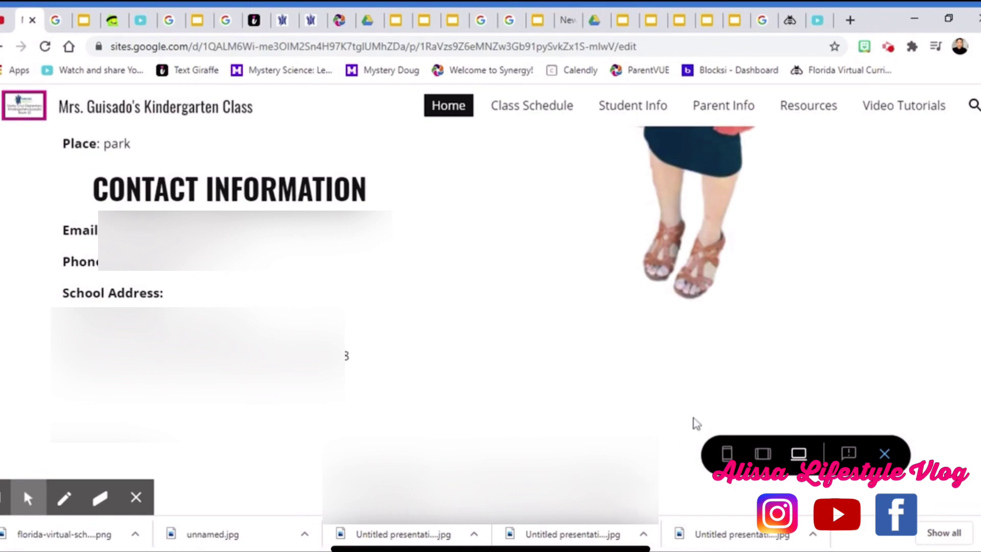
scroll(903, 314, "up", 15)
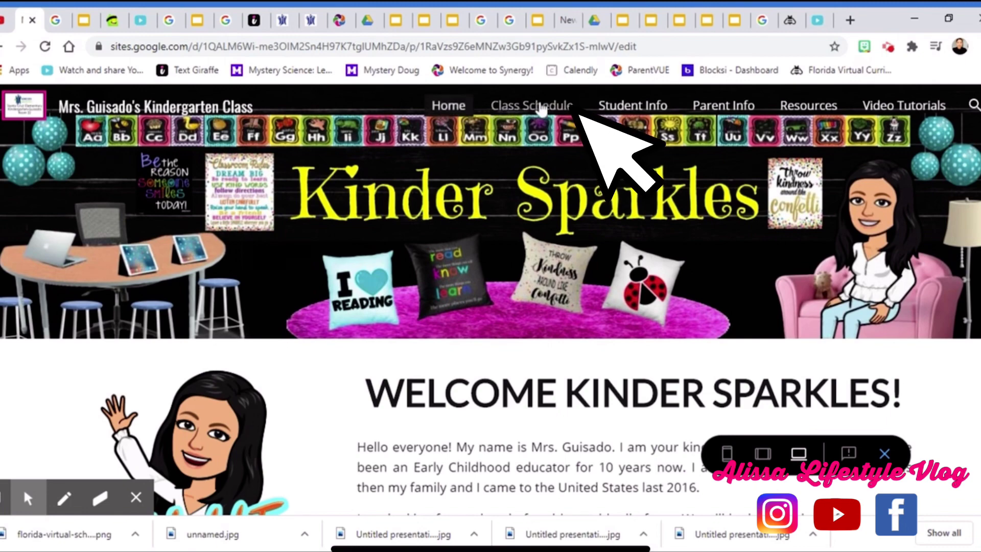
left_click(541, 107)
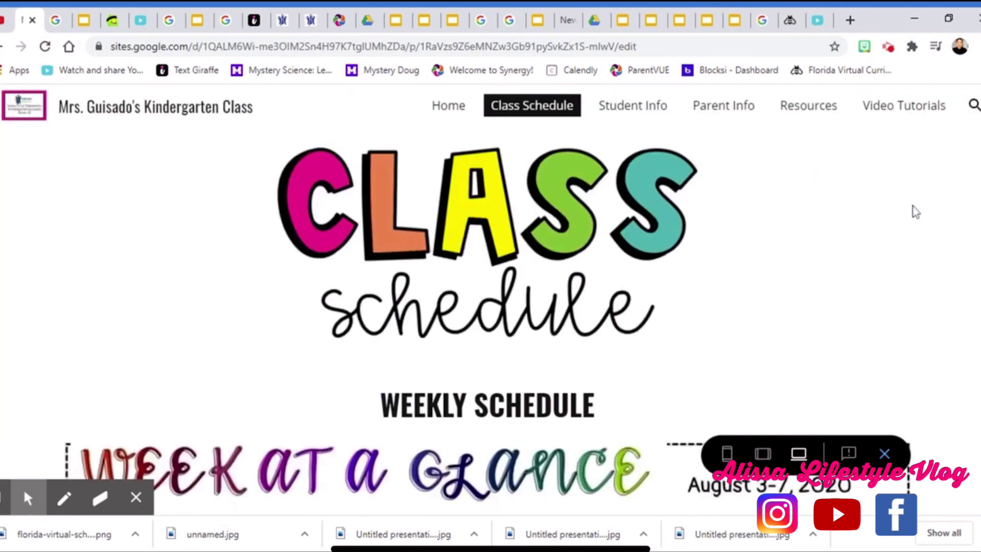
scroll(915, 212, "down", 5)
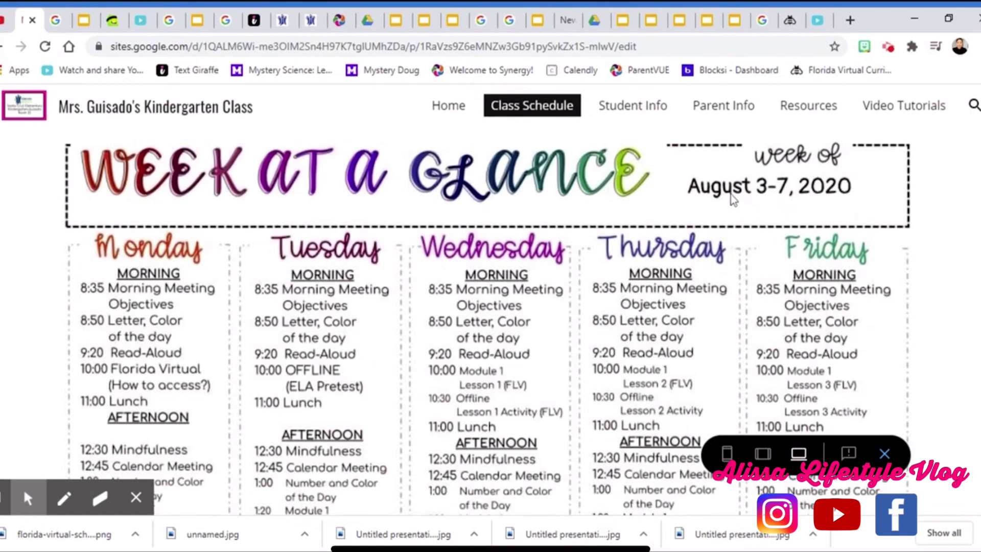
scroll(894, 225, "down", 3)
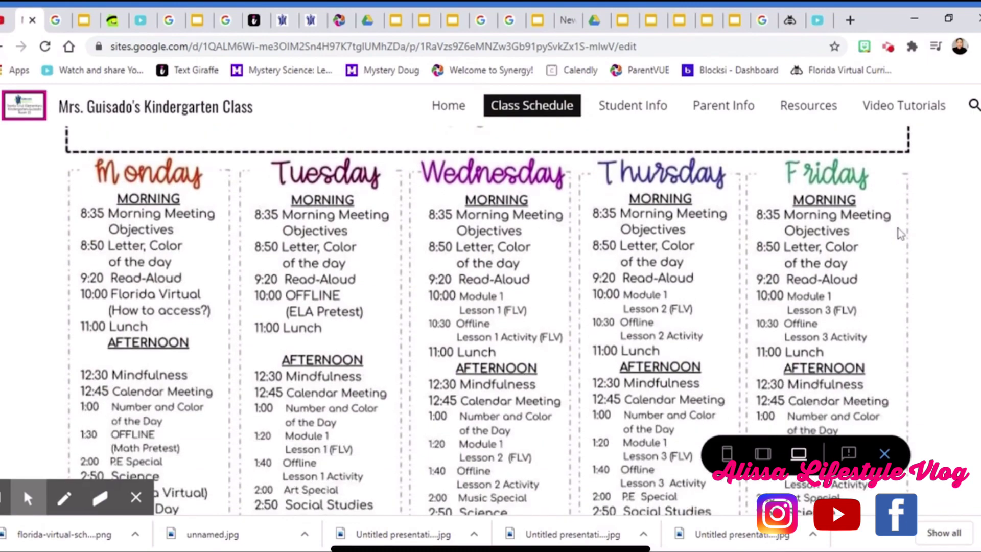
scroll(901, 234, "down", 5)
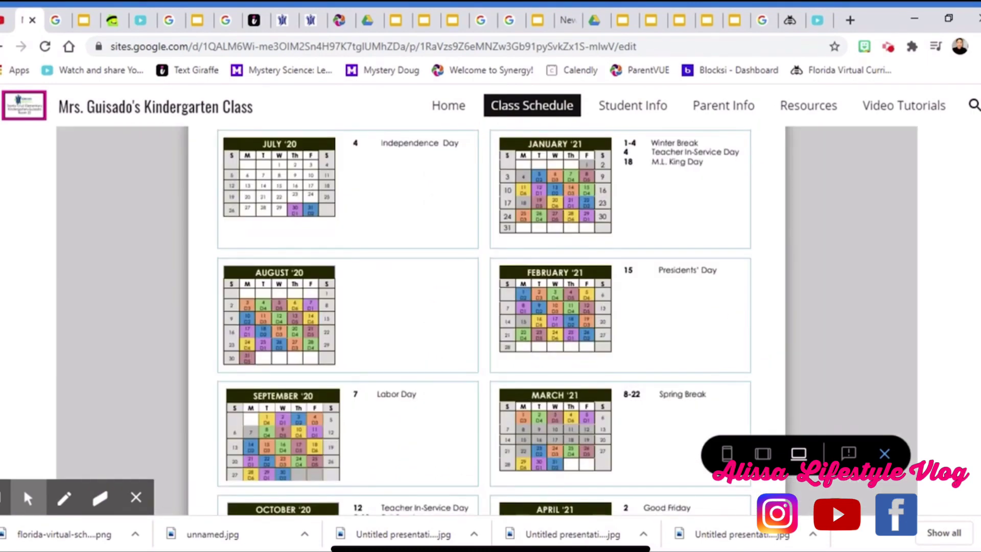
scroll(390, 333, "down", 2)
scroll(390, 333, "down", 5)
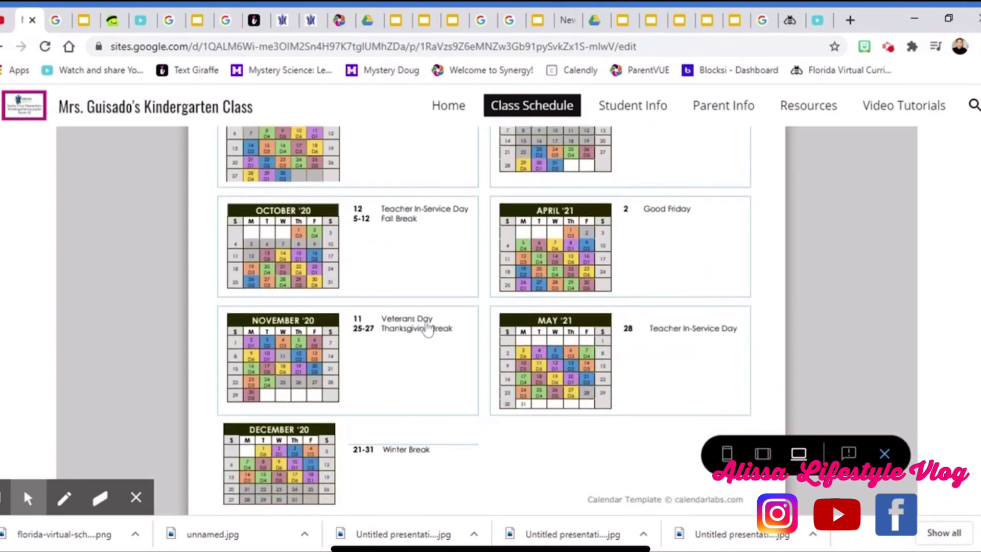
scroll(874, 304, "down", 2)
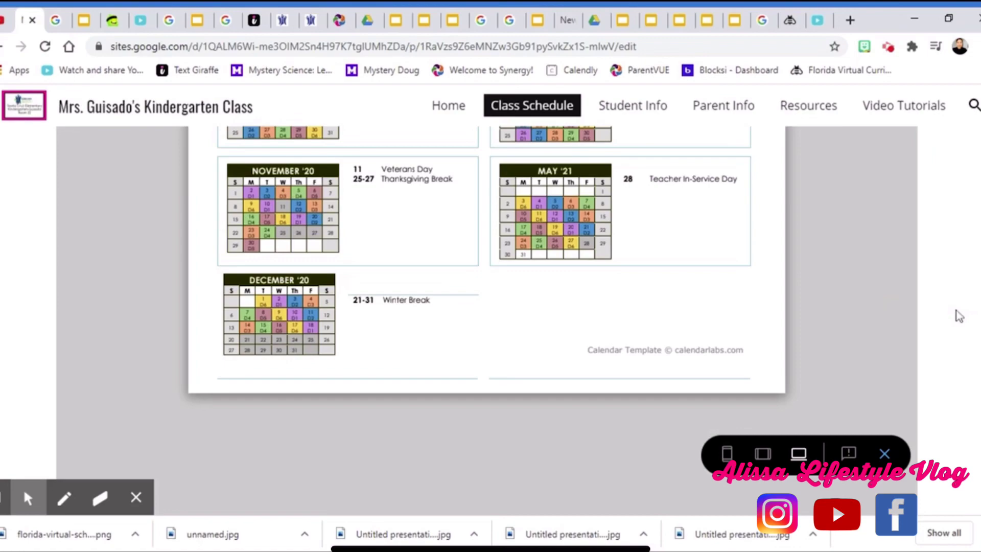
scroll(960, 316, "up", 15)
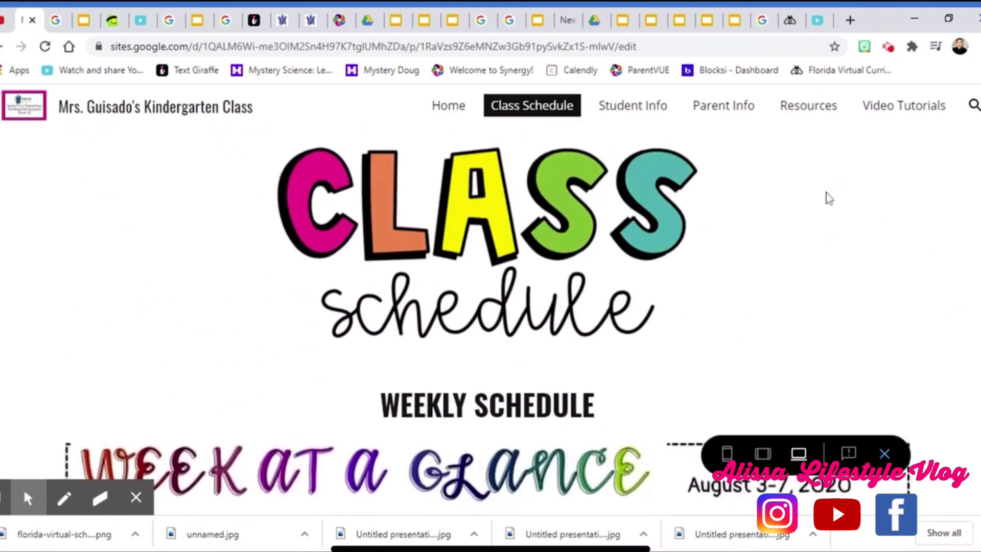
Open Student Info and scroll to the homeroom, Art, P.E. and Music Google Classroom links
left_click(632, 108)
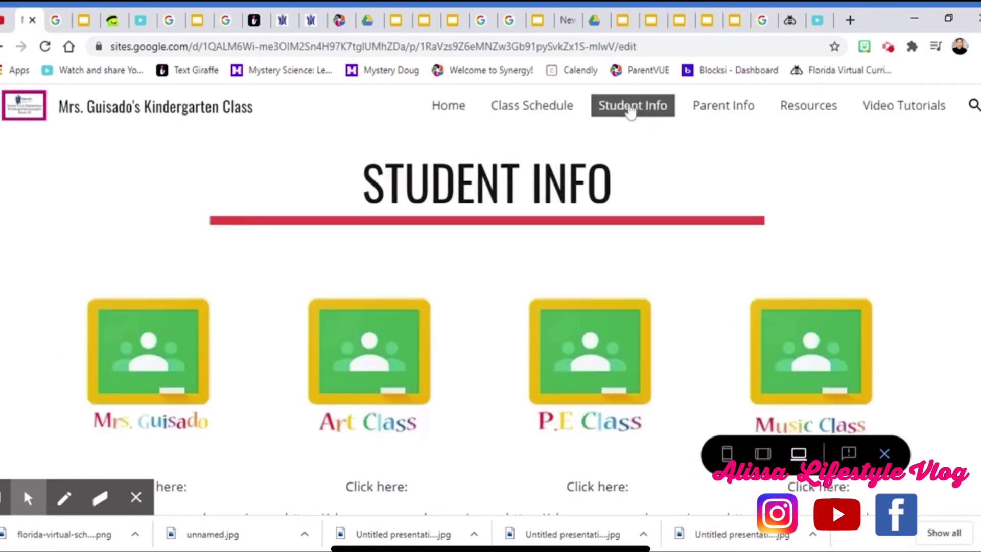
scroll(822, 202, "down", 2)
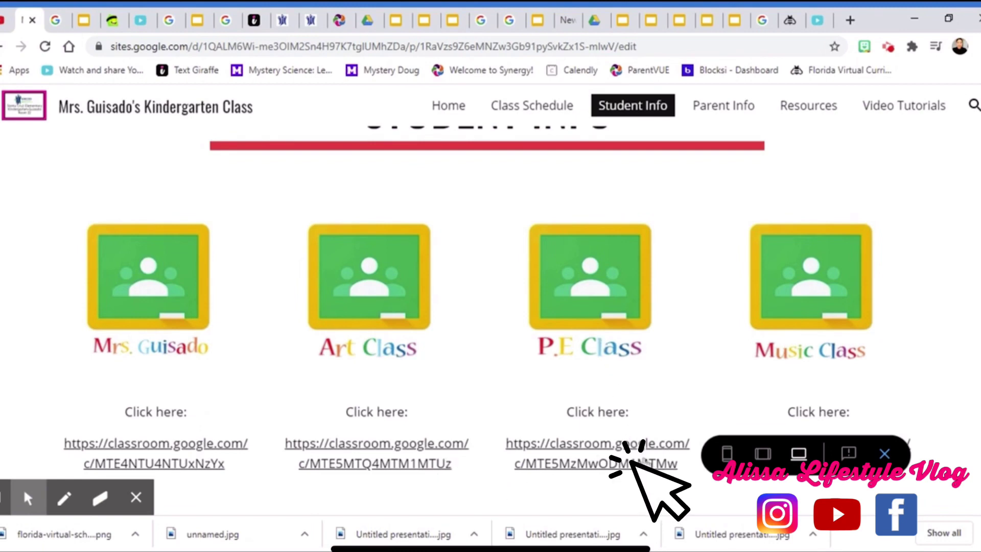
scroll(878, 398, "down", 1)
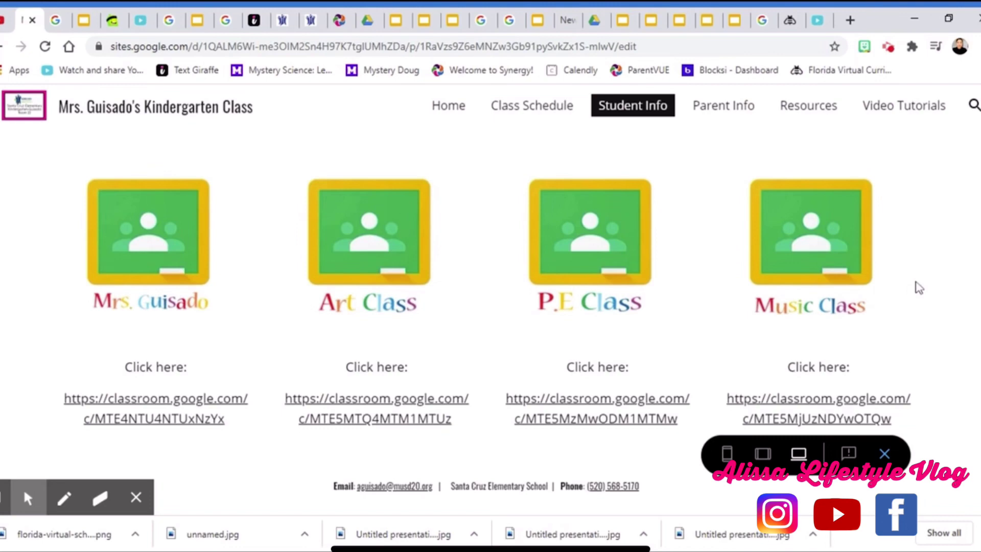
Open Parent Info to show the Newsletter, Cafeteria Menu and Technology Support images
left_click(726, 106)
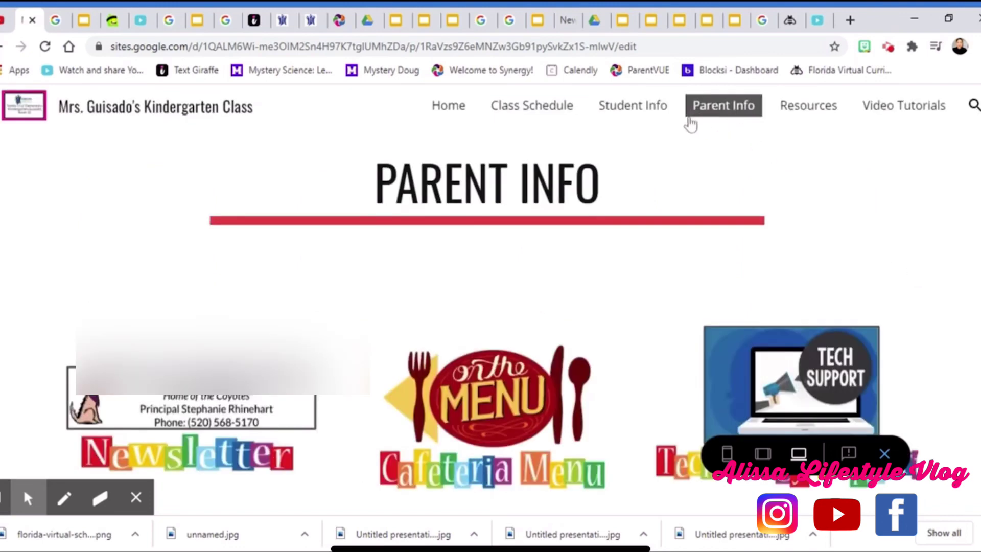
scroll(773, 232, "down", 2)
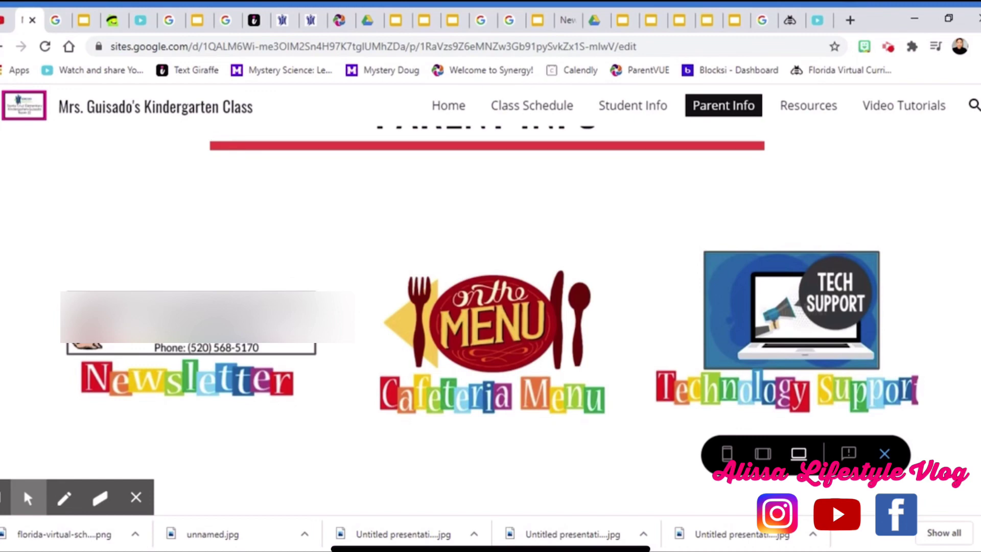
Go to the Resources page and open the Alphabet Room slideshow from the ABC image
left_click(828, 109)
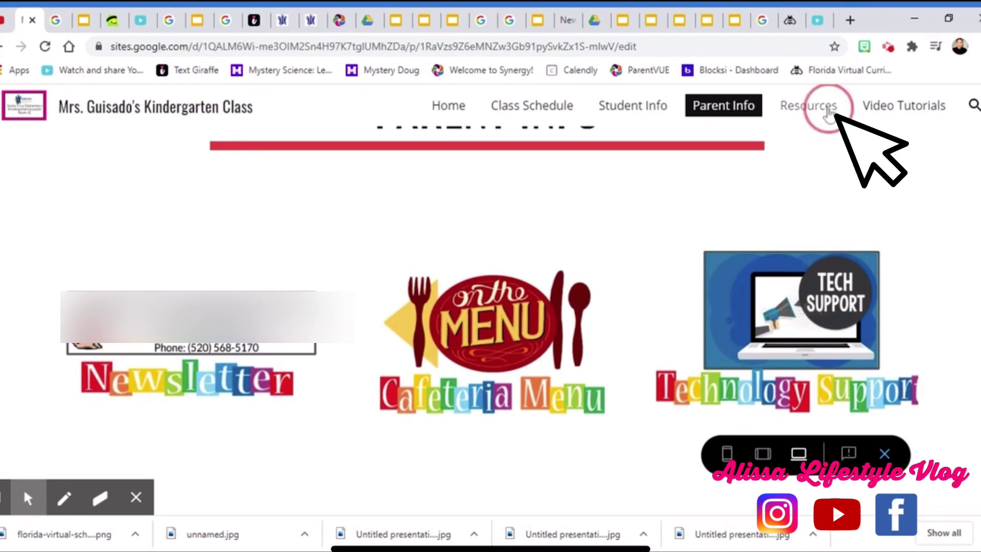
scroll(778, 208, "down", 3)
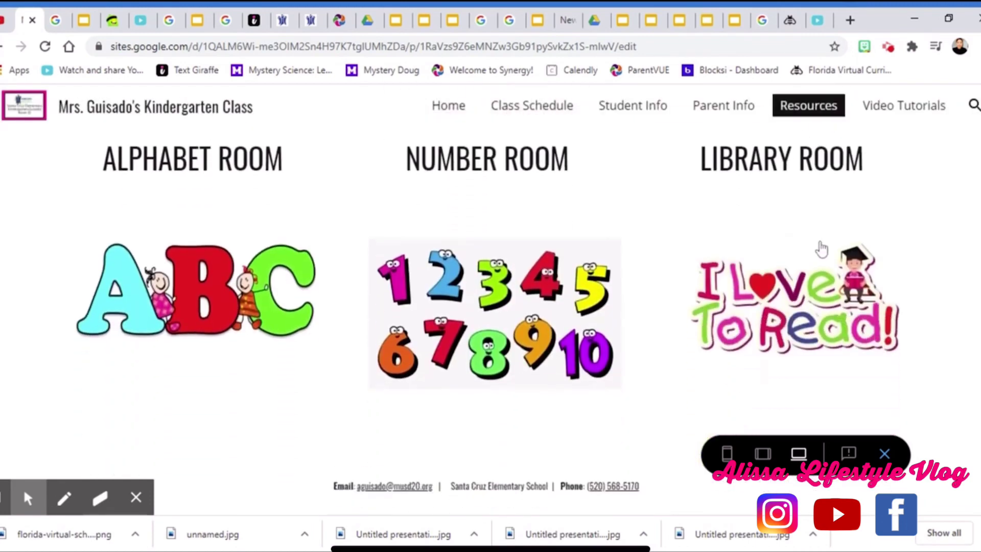
scroll(225, 290, "up", 3)
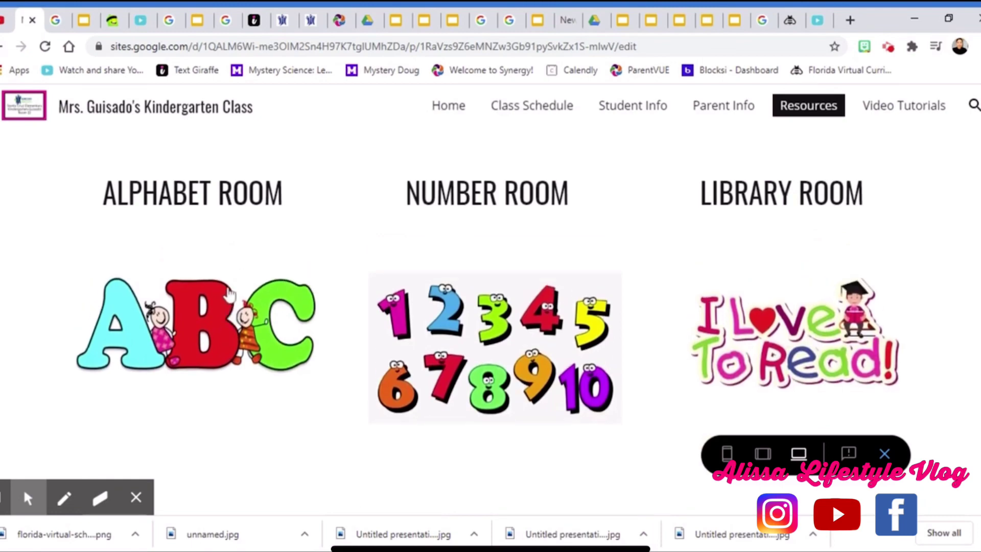
left_click(222, 426)
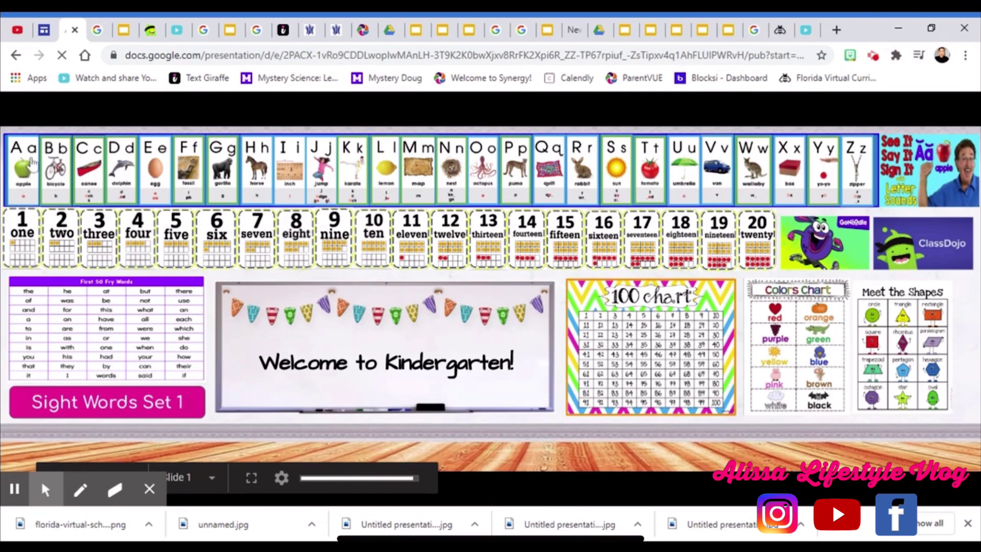
Visit the Aa and Bb letter pages, play then pause the letter B sign-language video, and close it
left_click(32, 162)
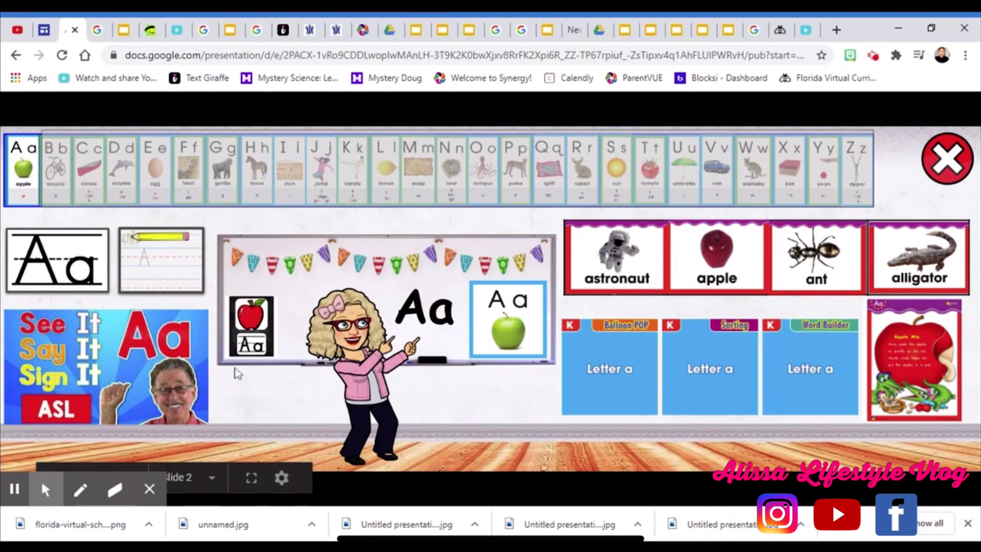
left_click(59, 172)
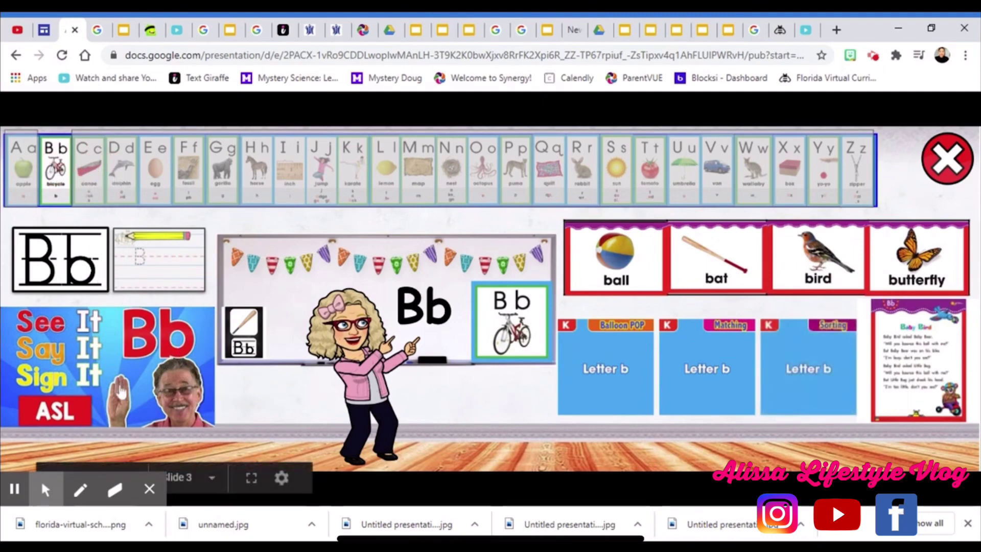
left_click(120, 392)
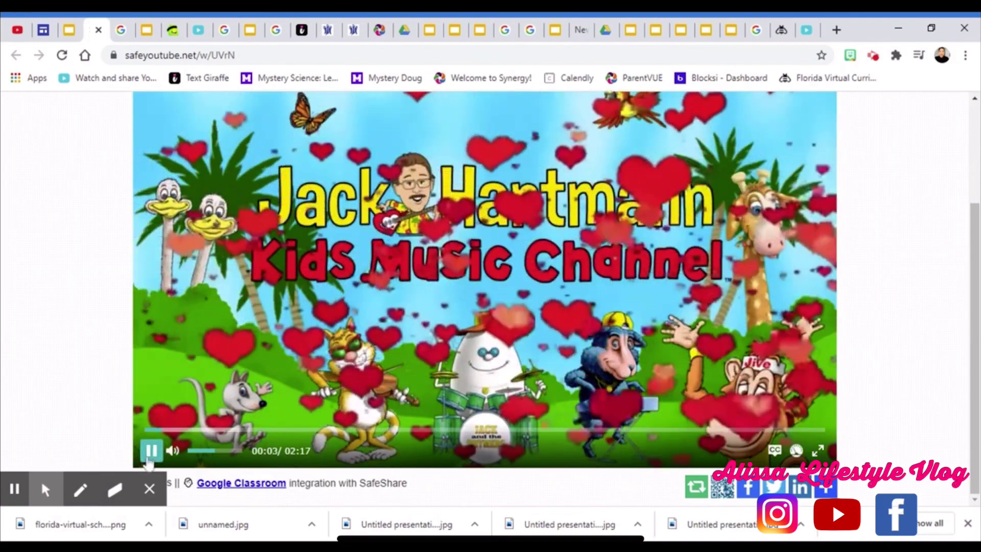
left_click(149, 452)
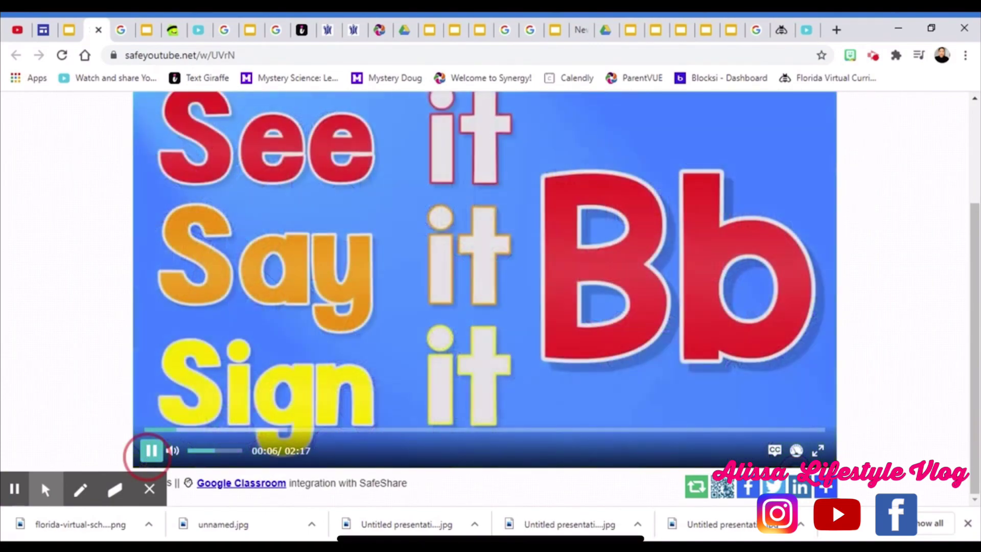
key("ctrl+w")
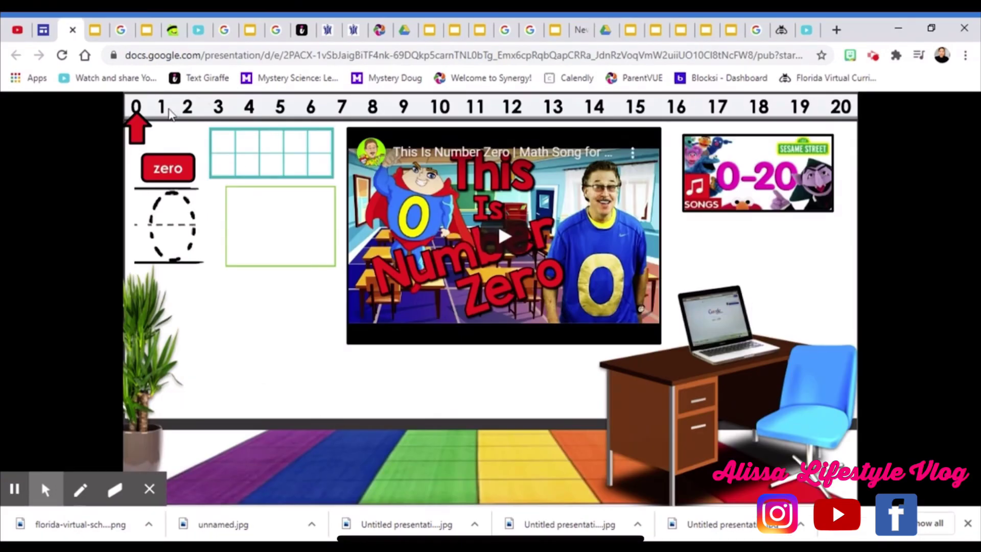
Move to the number one slide and open 'The Number 1' BubblePopBox video in SafeShare
left_click(164, 108)
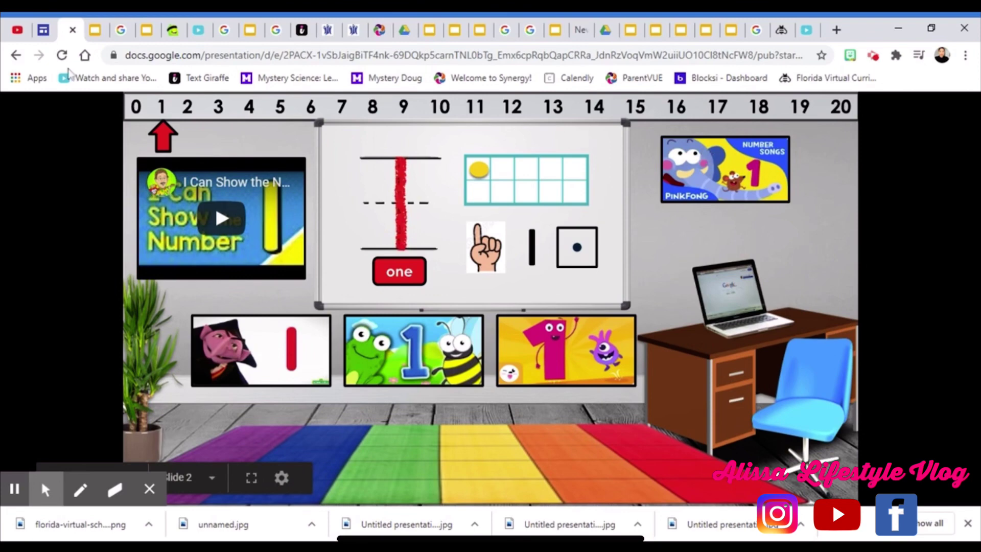
left_click(423, 349)
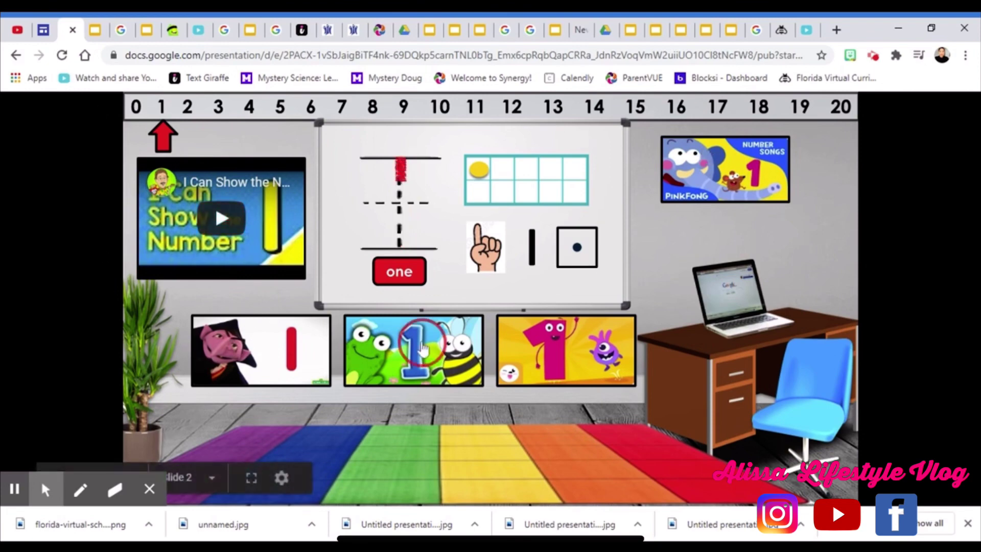
scroll(511, 358, "down", 3)
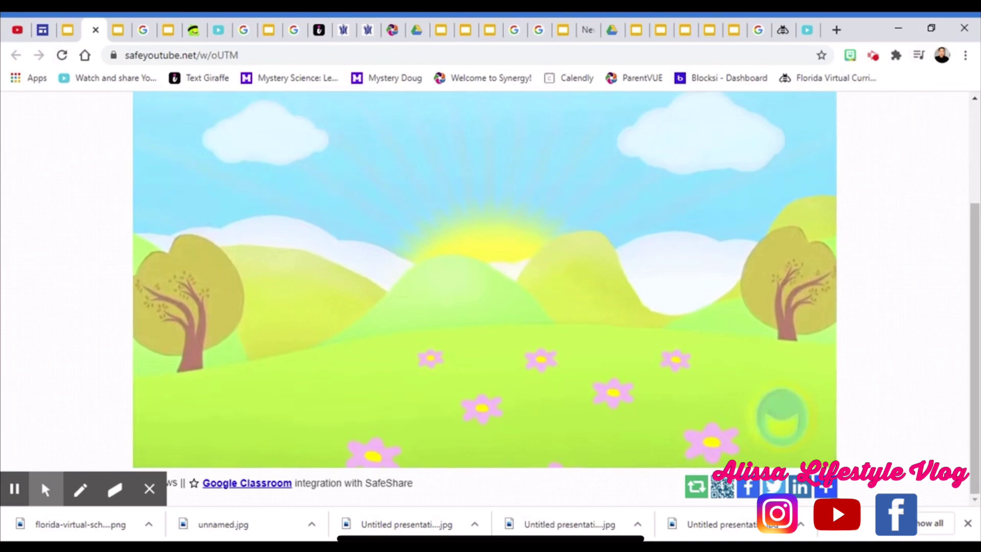
scroll(486, 299, "up", 5)
scroll(485, 299, "down", 4)
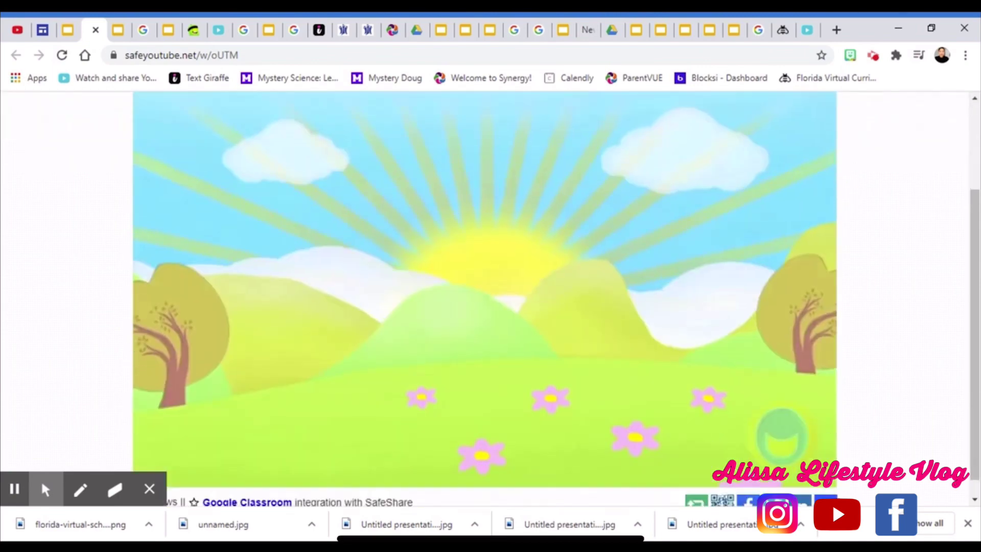
scroll(486, 299, "up", 1)
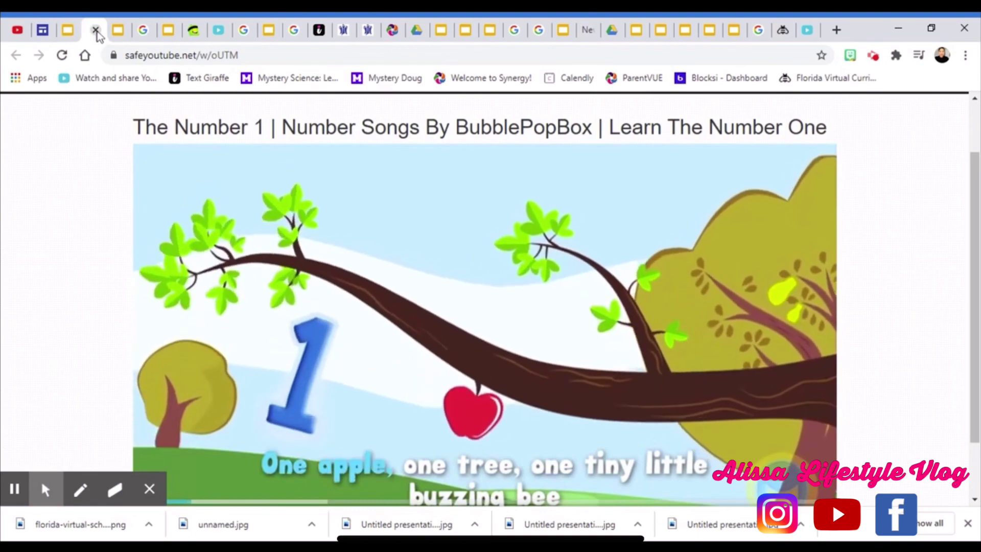
Open the Library Room from Resources and play the Arthur book video
left_click(95, 30)
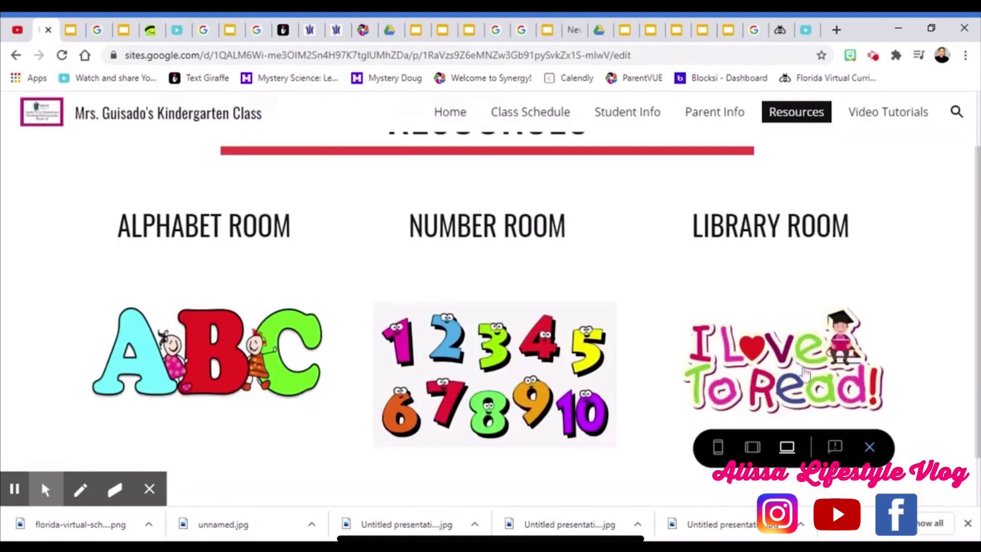
left_click(805, 375)
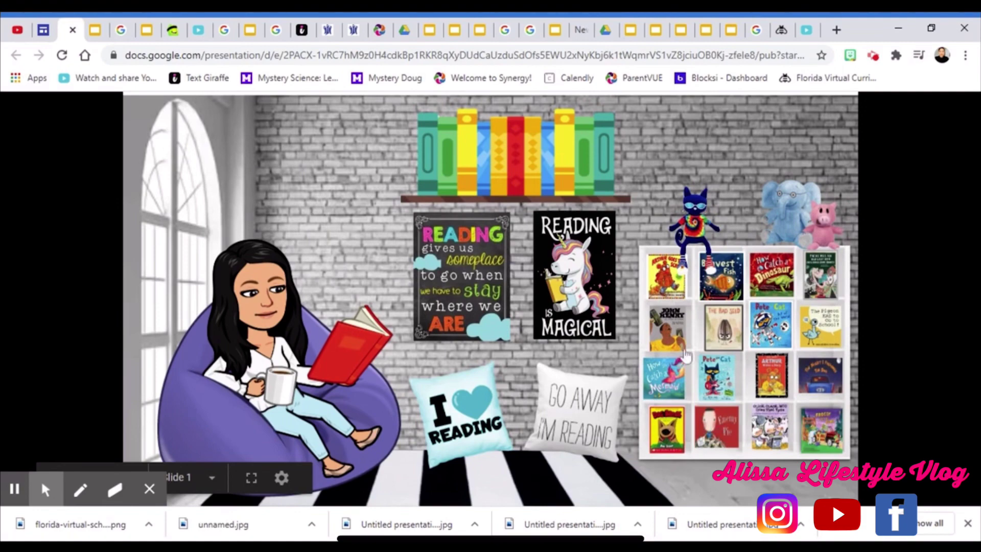
left_click(668, 289)
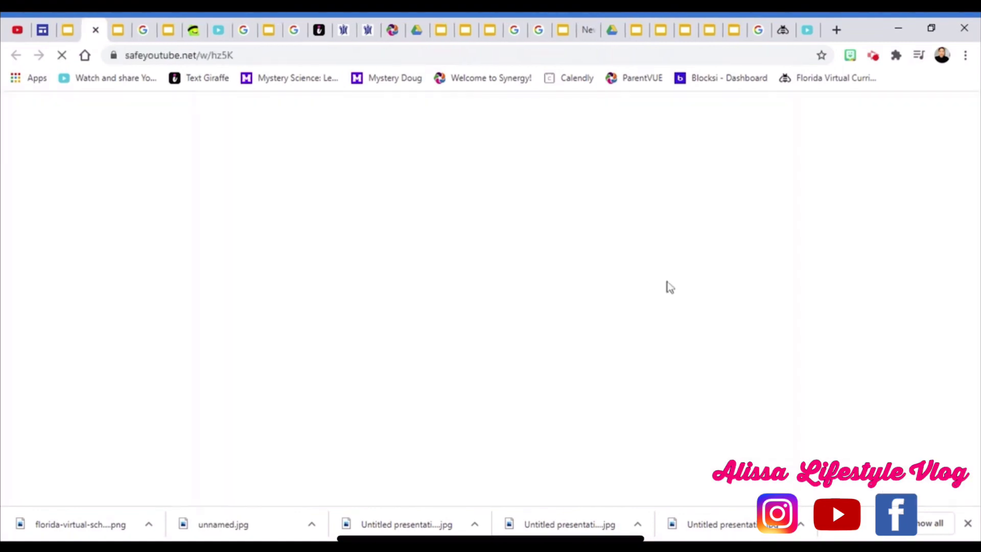
scroll(670, 300, "down", 3)
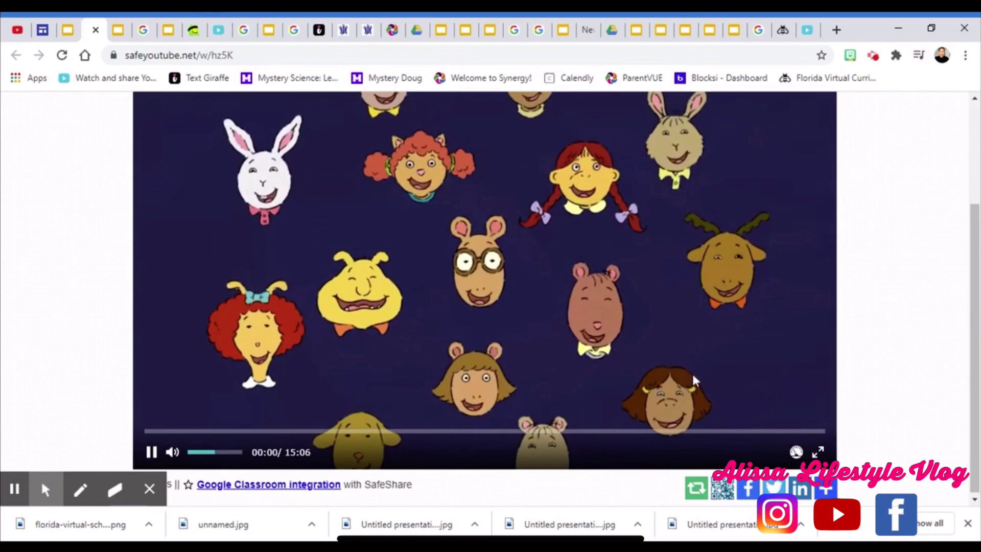
Back in the library room, open the labelled Library bookshelf, then return to the class site
key("ctrl+shift+Tab")
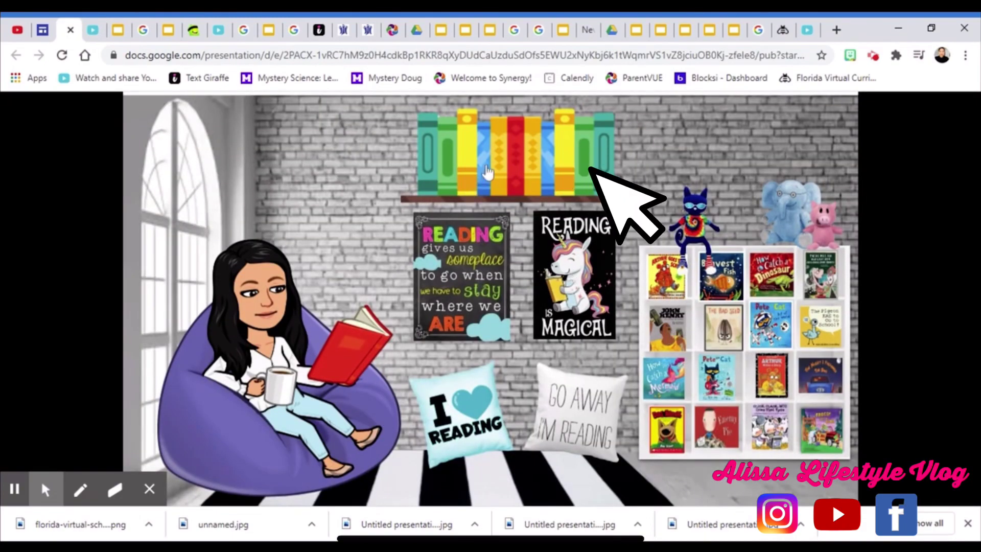
left_click(488, 169)
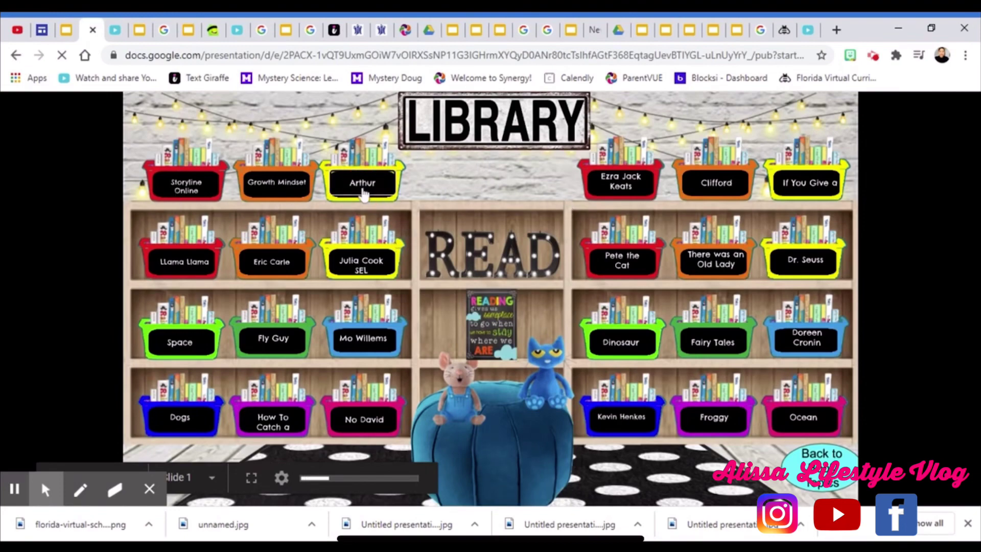
key("ctrl+2")
Dismiss the recorder popup and open the FLVS 'How to Access Florida Virtual Curriculum' video
left_click(882, 112)
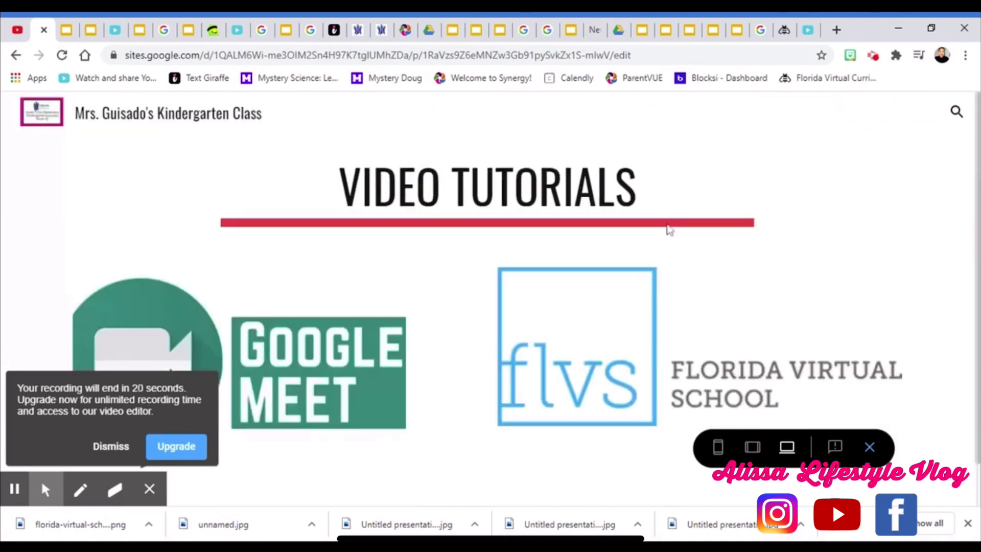
scroll(683, 296, "down", 1)
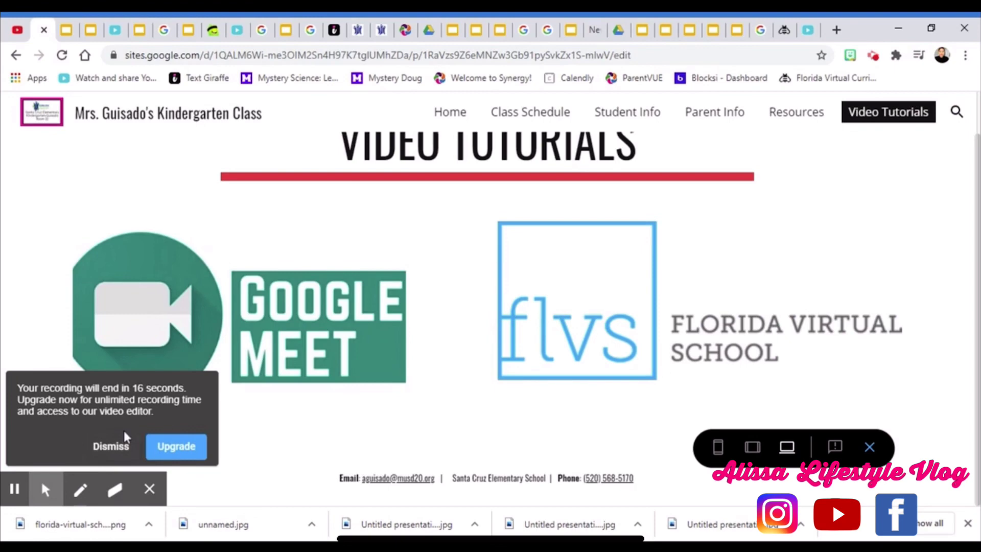
left_click(113, 447)
scroll(665, 292, "up", 1)
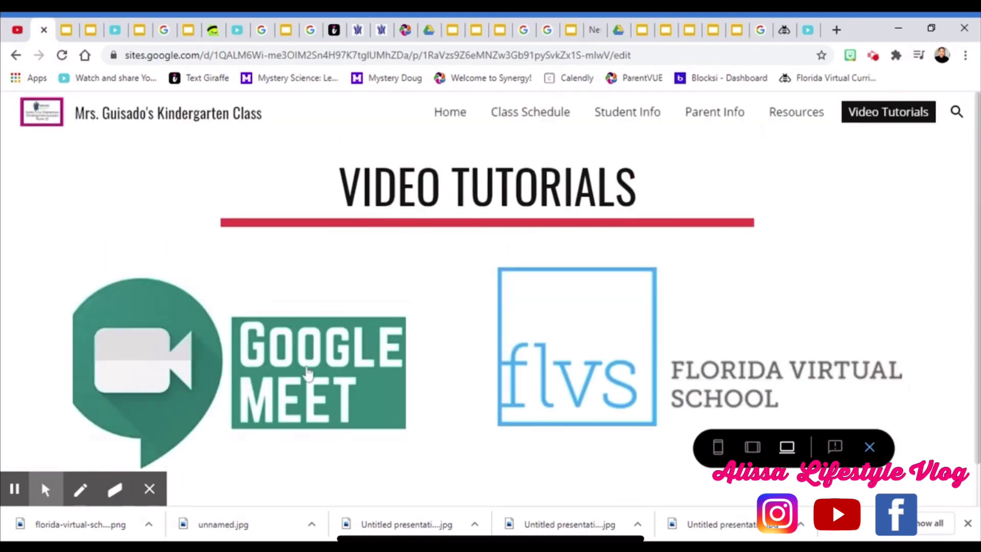
left_click(697, 391)
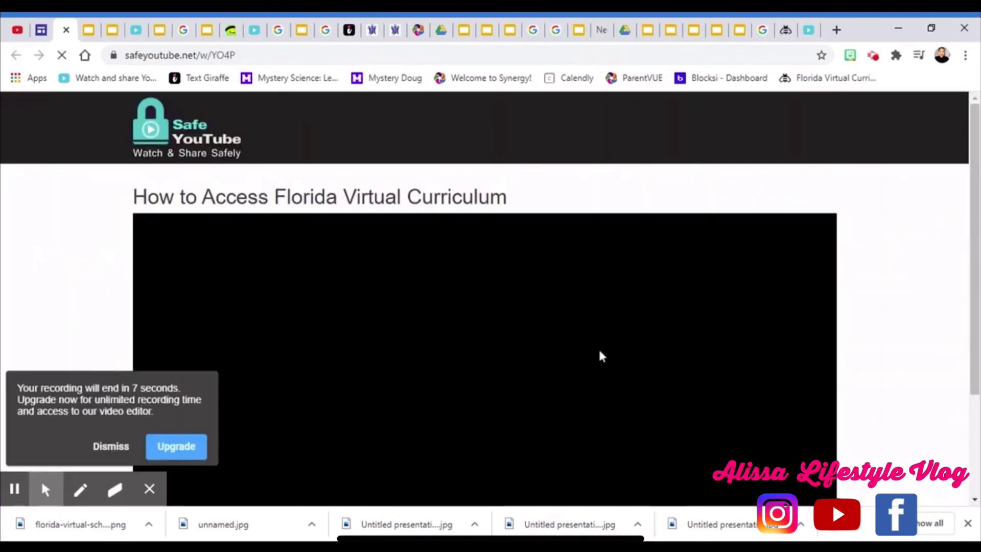
Start the Florida Virtual Curriculum tutorial video, then switch back to the class site tab
scroll(214, 447, "down", 3)
left_click(111, 446)
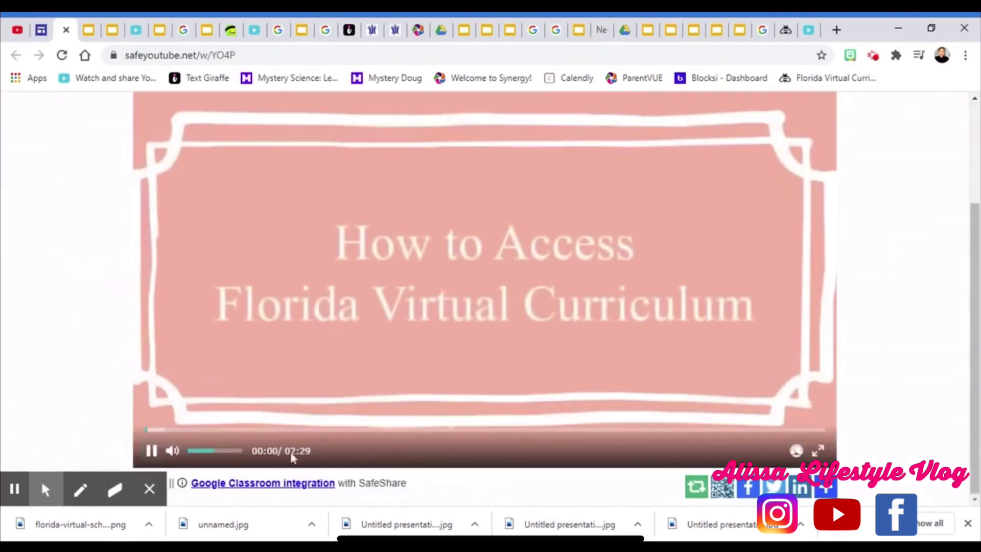
key("ctrl+shift+Tab")
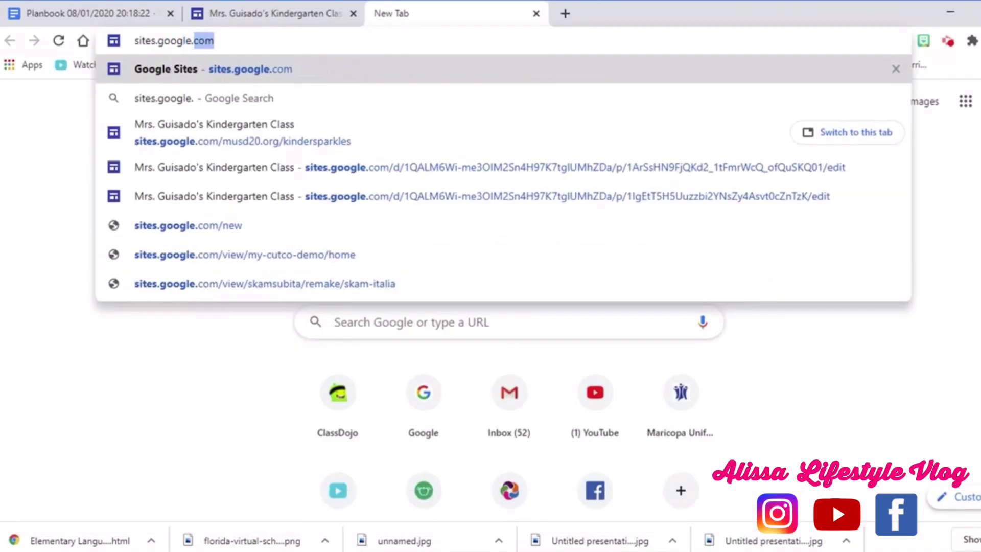
Go to sites.google.com and create a new site from the Blank template
type("com")
key("Return")
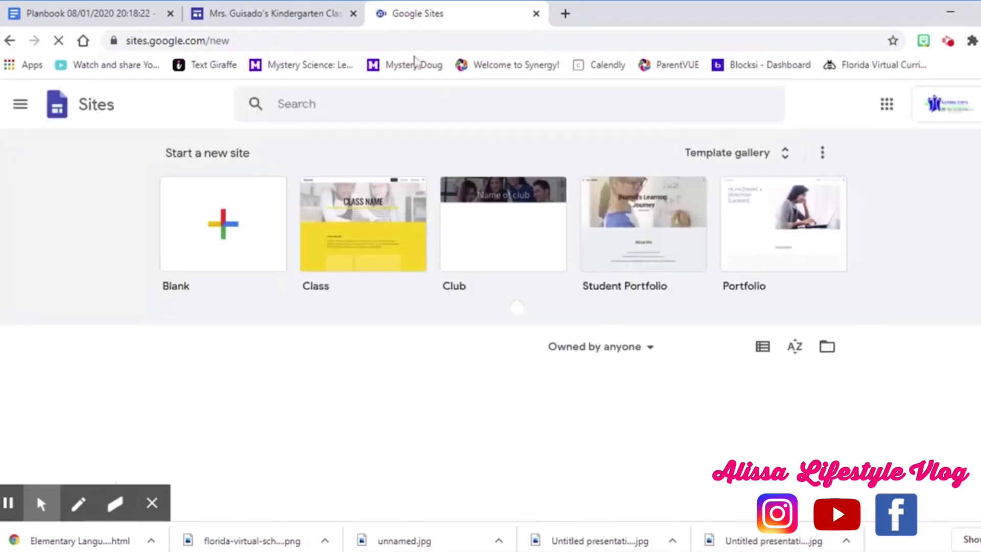
left_click(234, 237)
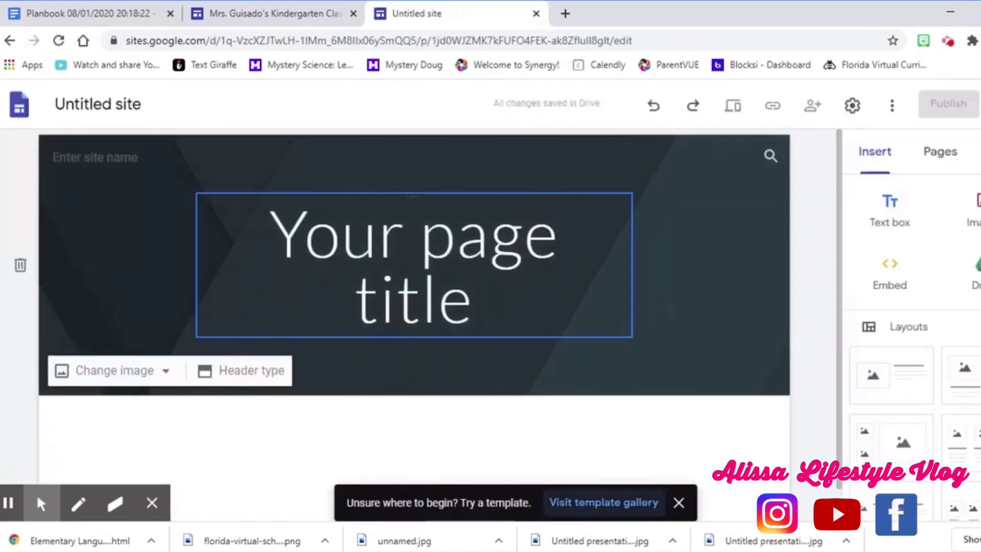
Name the site 'First Grade Class 2020-2021'
left_click(102, 157)
type("First Grade")
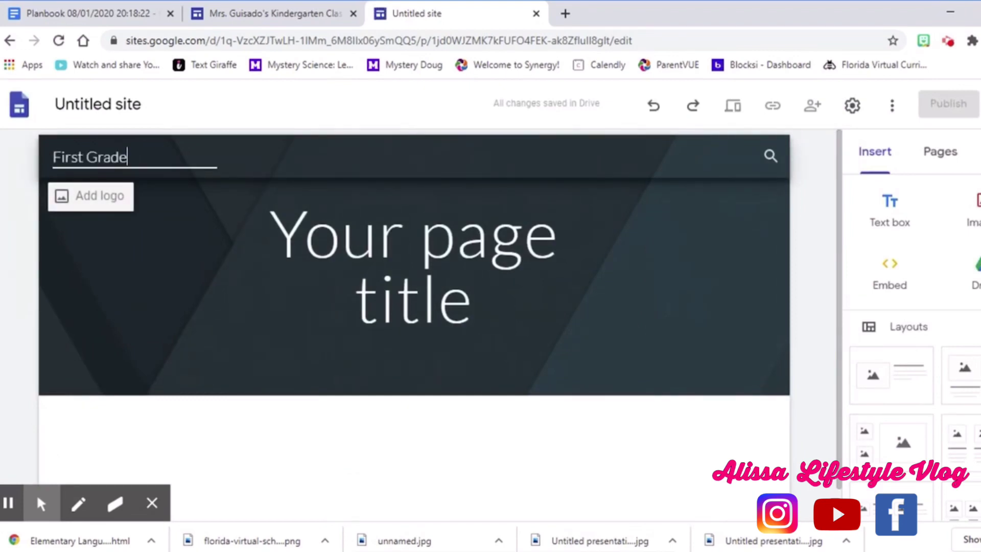
type("ass 202")
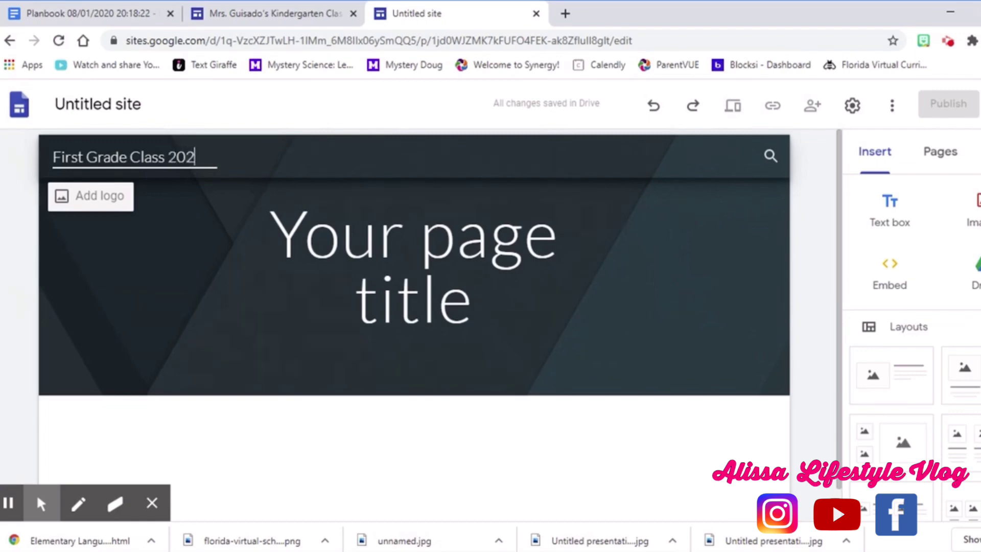
type("0-2021")
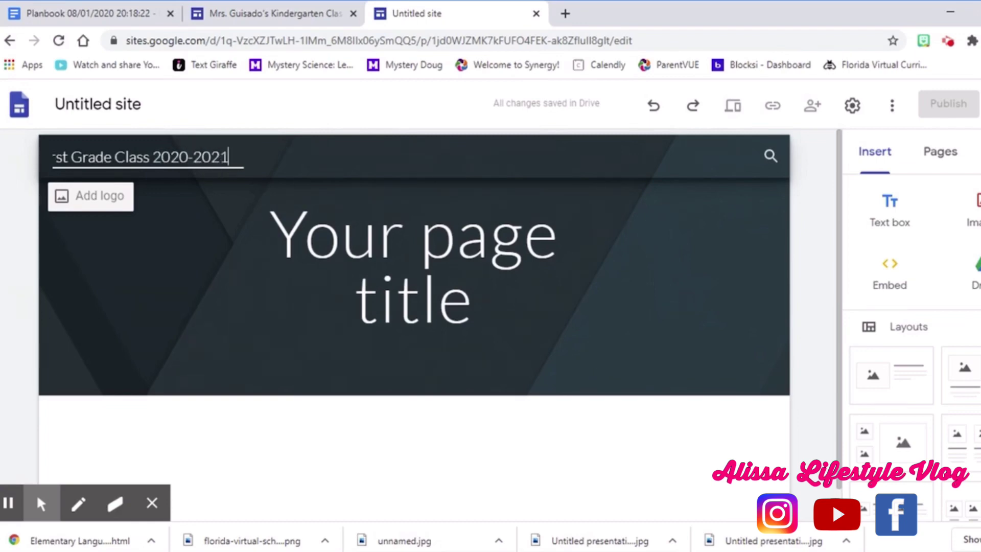
left_click(421, 418)
Change the page title to 'First Grade Class' in Title style, after briefly trying Heading
left_click(413, 266)
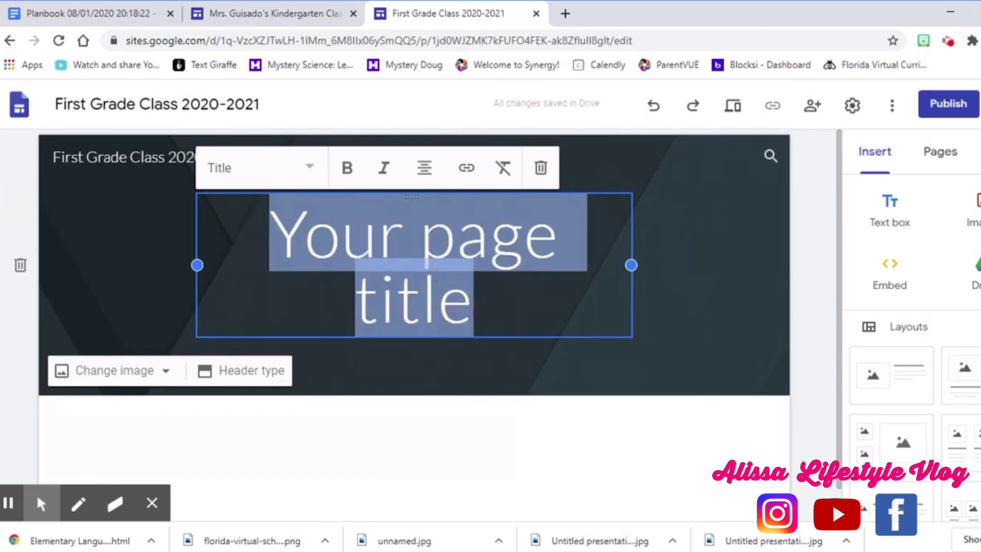
type("First G")
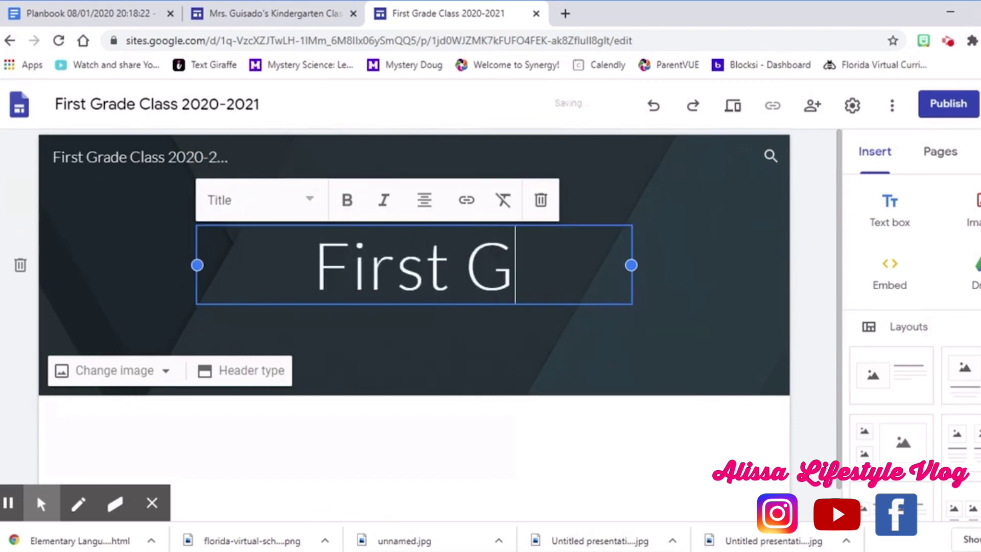
type("rade Class")
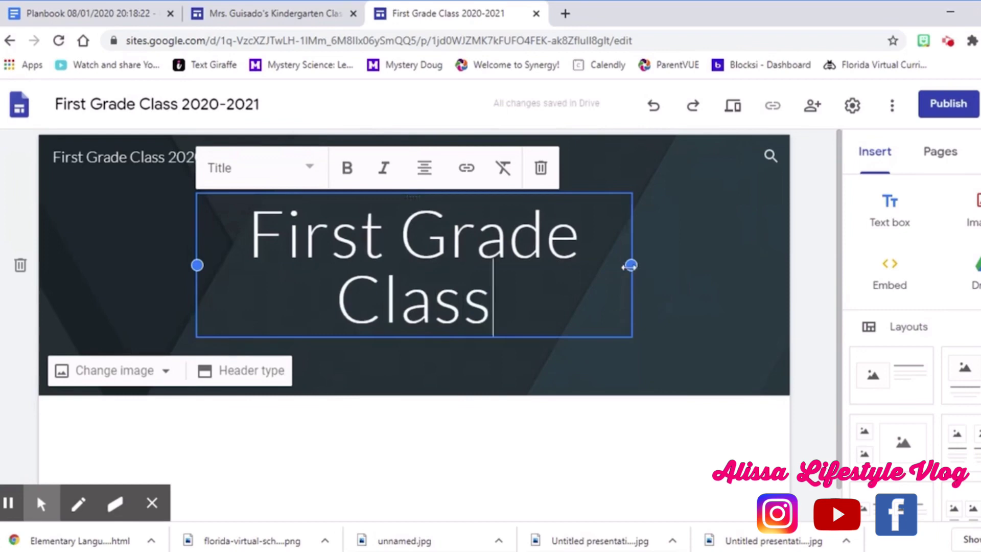
left_click(313, 170)
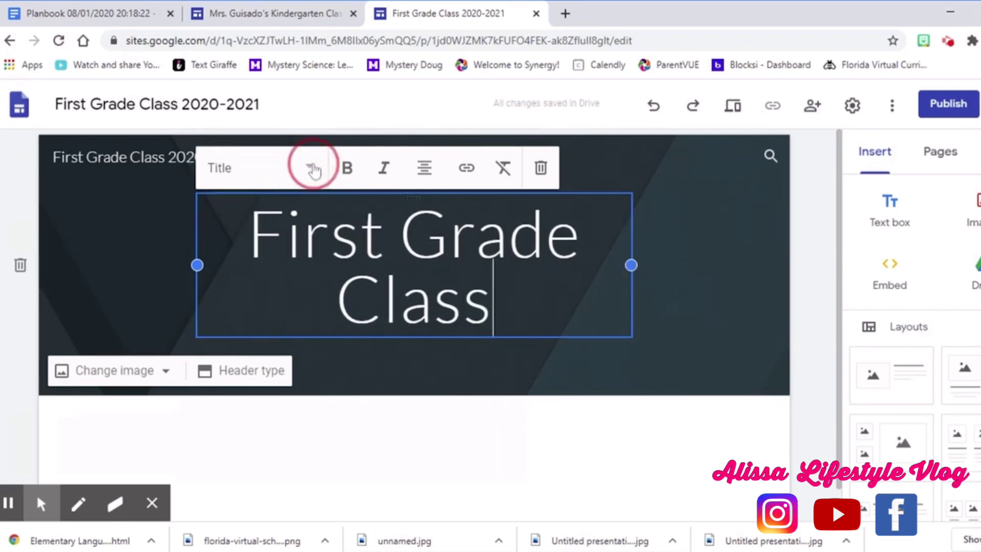
left_click(279, 223)
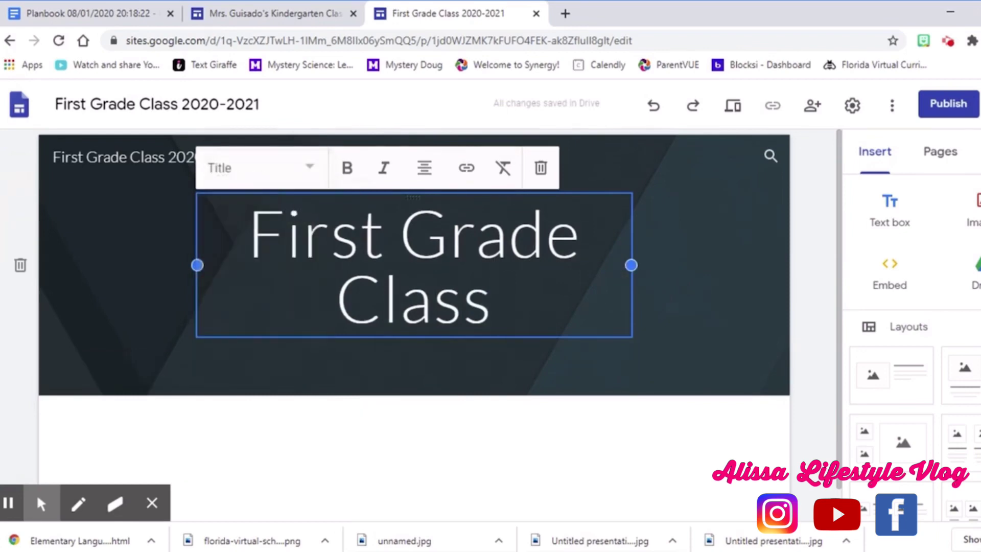
left_click(313, 170)
left_click(272, 258)
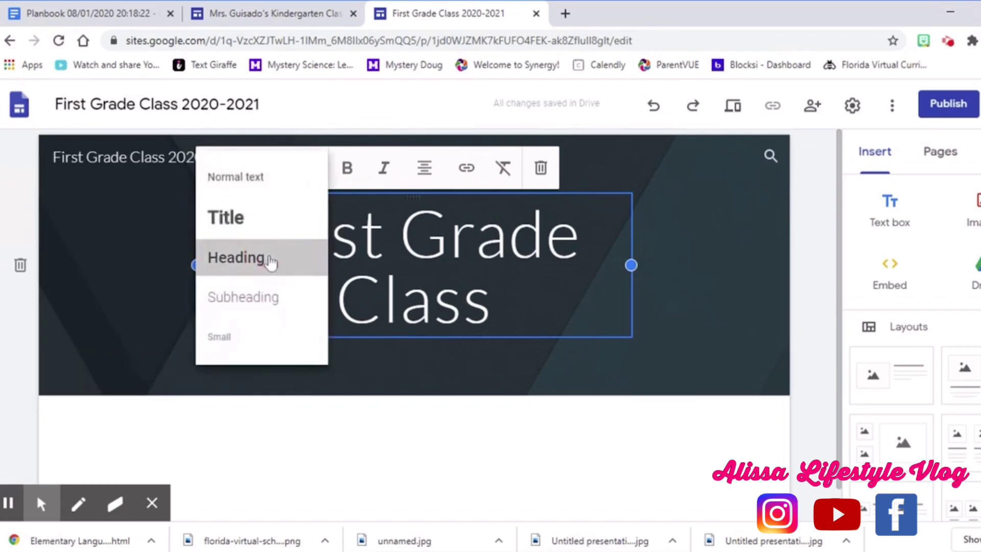
left_click(310, 218)
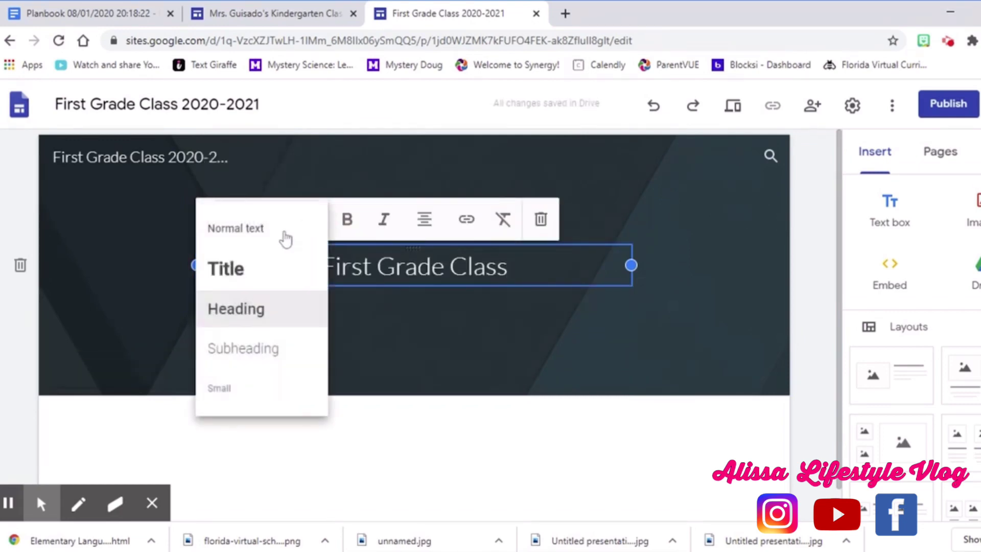
left_click(250, 272)
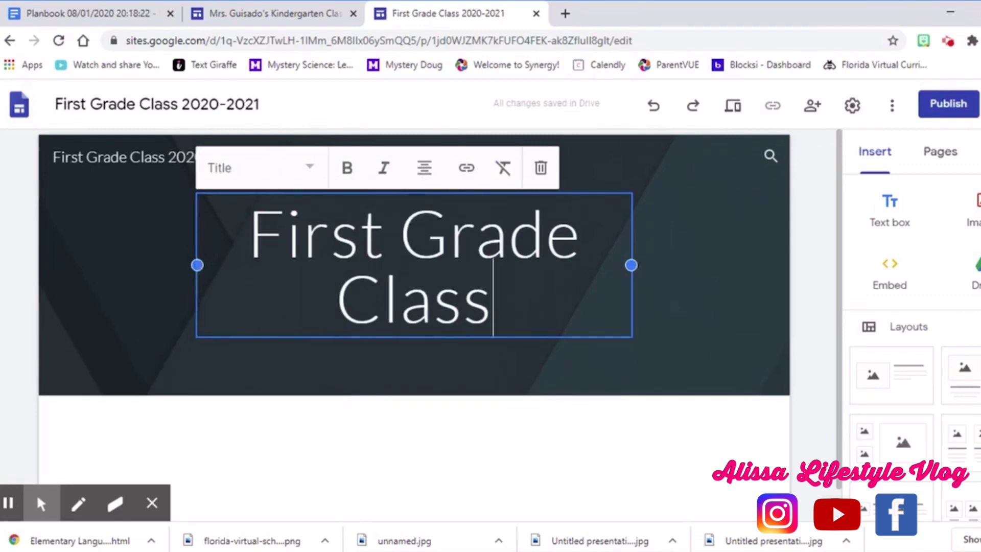
Preview the Aristotle, Level and Impression themes, then apply the Diplomat theme to the site
left_click(954, 153)
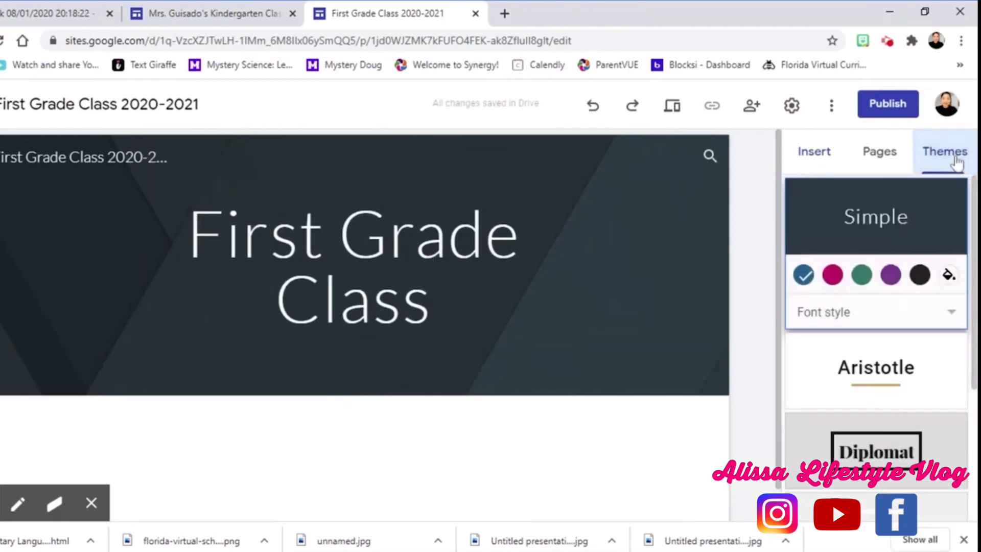
left_click(888, 376)
left_click(892, 419)
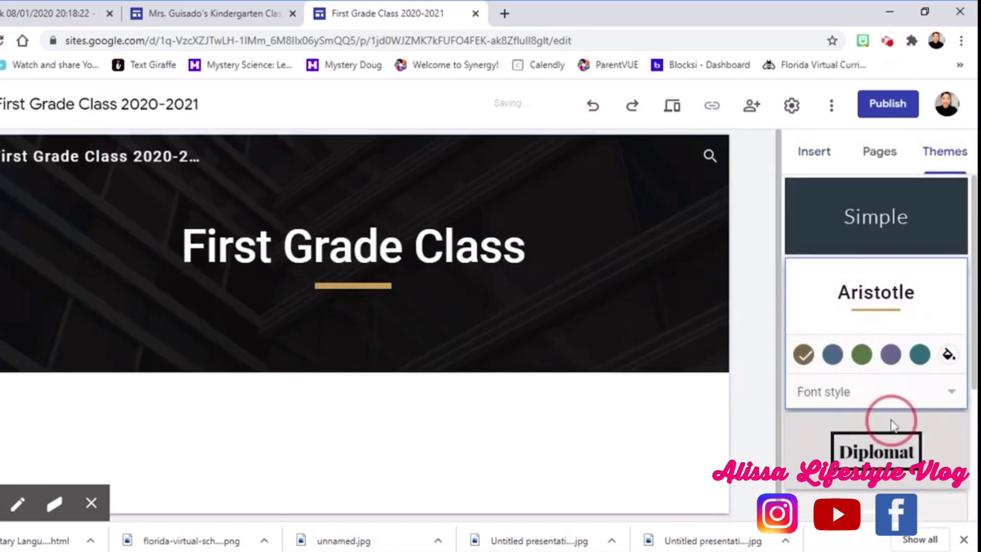
scroll(891, 419, "down", 5)
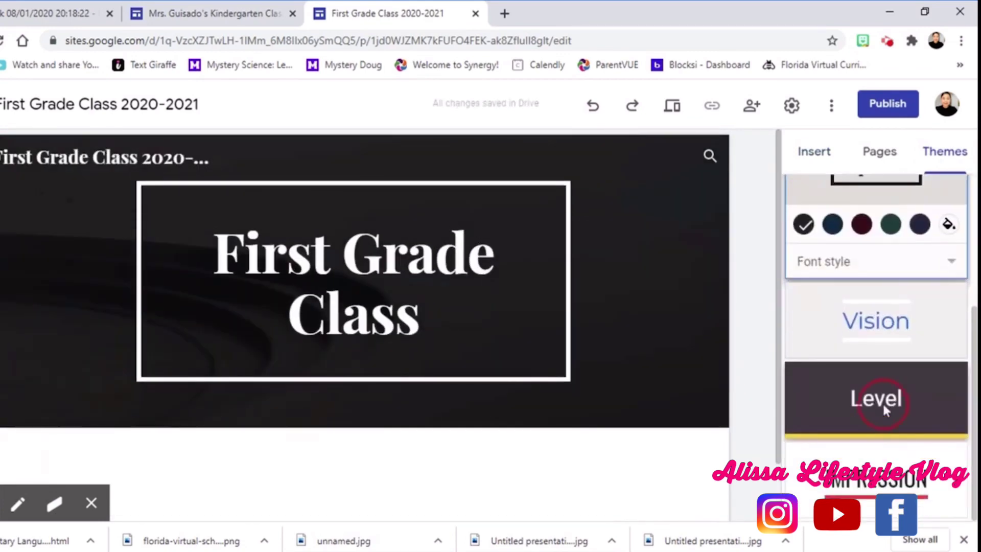
left_click(882, 401)
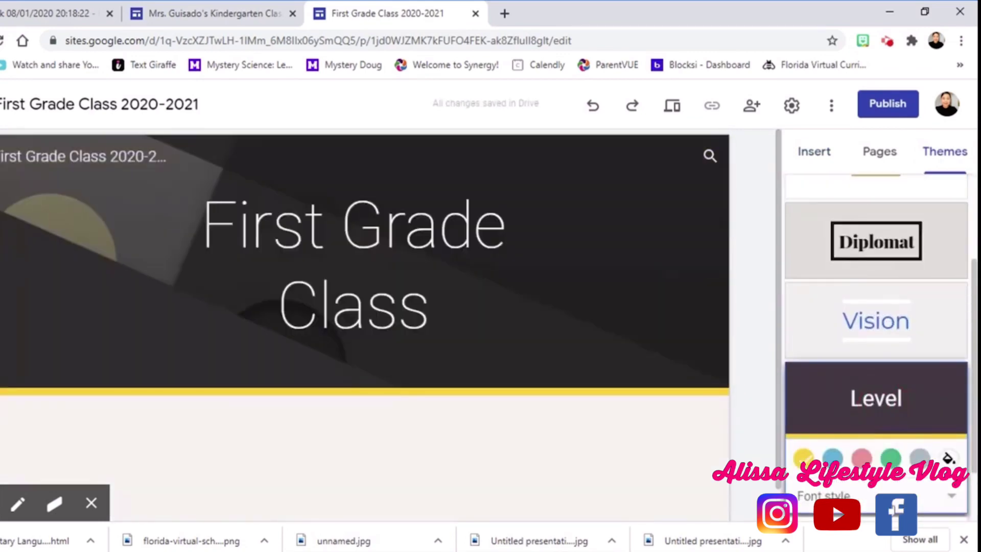
scroll(891, 501, "down", 2)
left_click(884, 492)
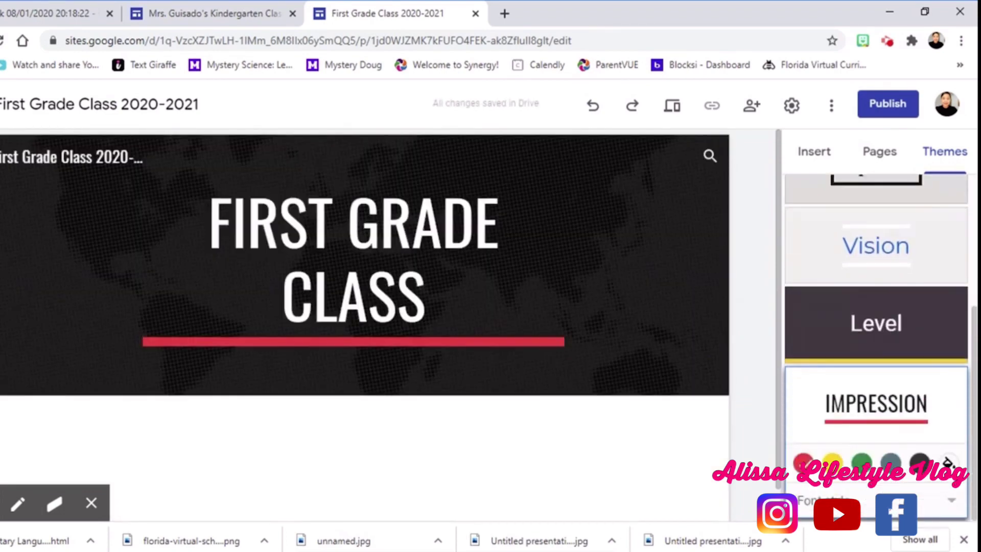
scroll(889, 410, "up", 4)
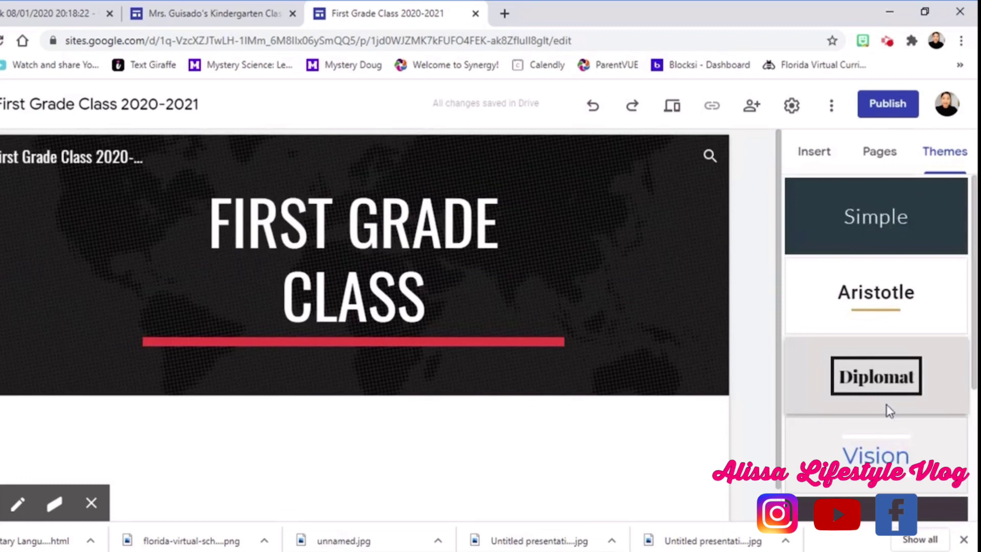
left_click(908, 383)
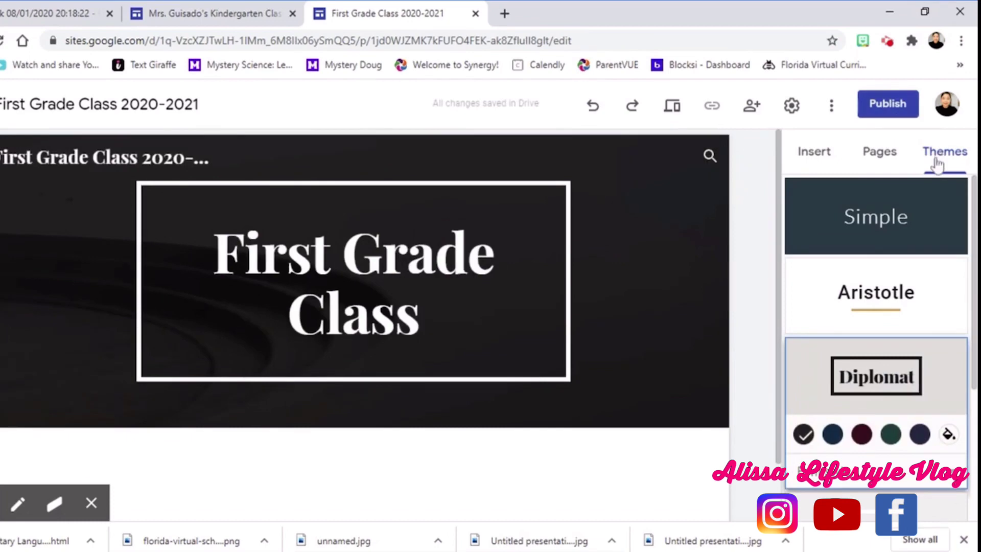
Set the header banner background to the teal bubbles image from the gallery
left_click(35, 403)
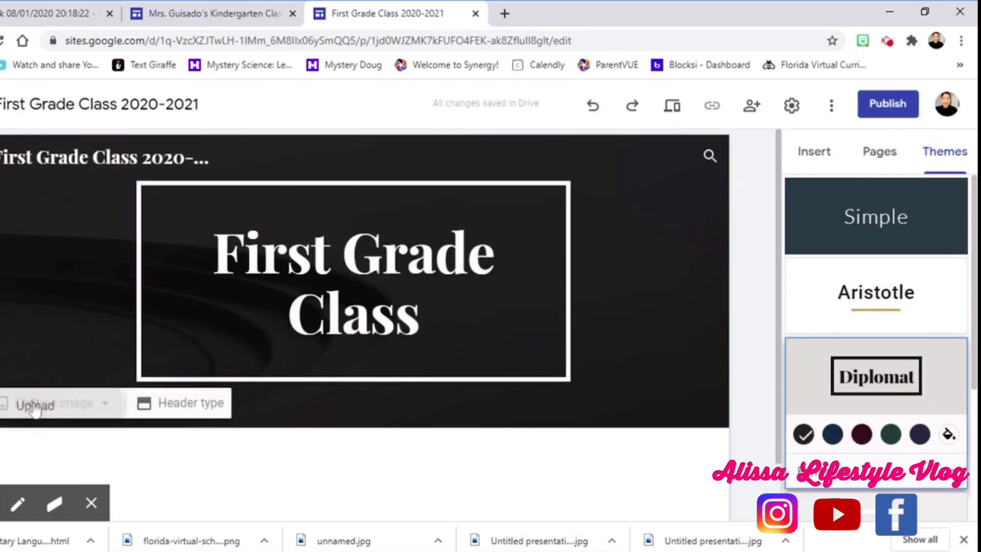
scroll(97, 450, "down", 1)
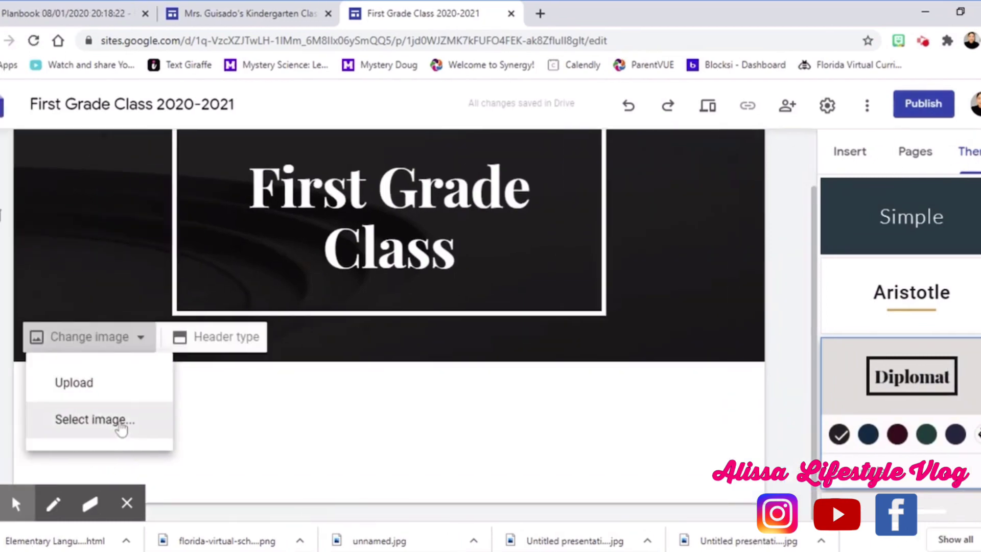
left_click(84, 423)
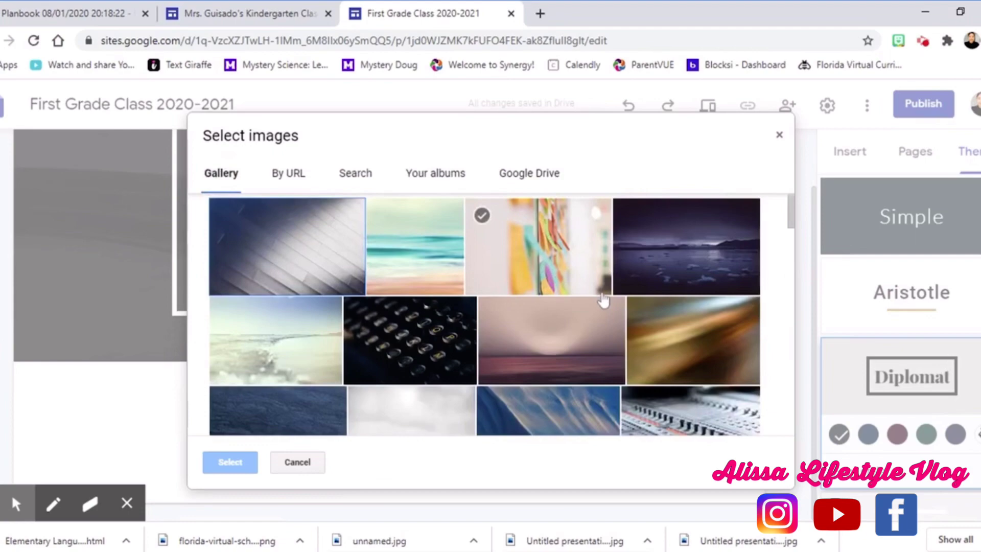
scroll(600, 299, "down", 6)
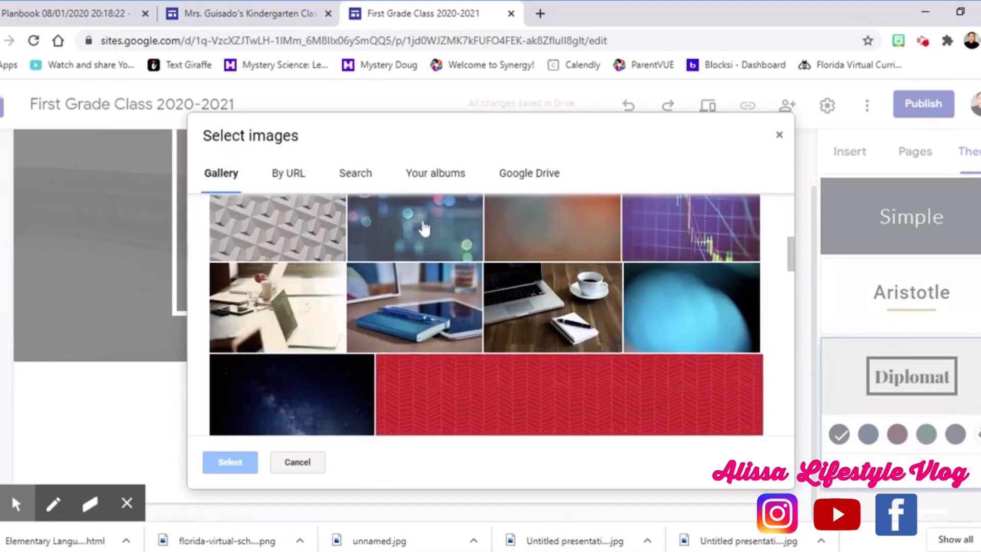
scroll(695, 361, "down", 10)
scroll(694, 364, "down", 10)
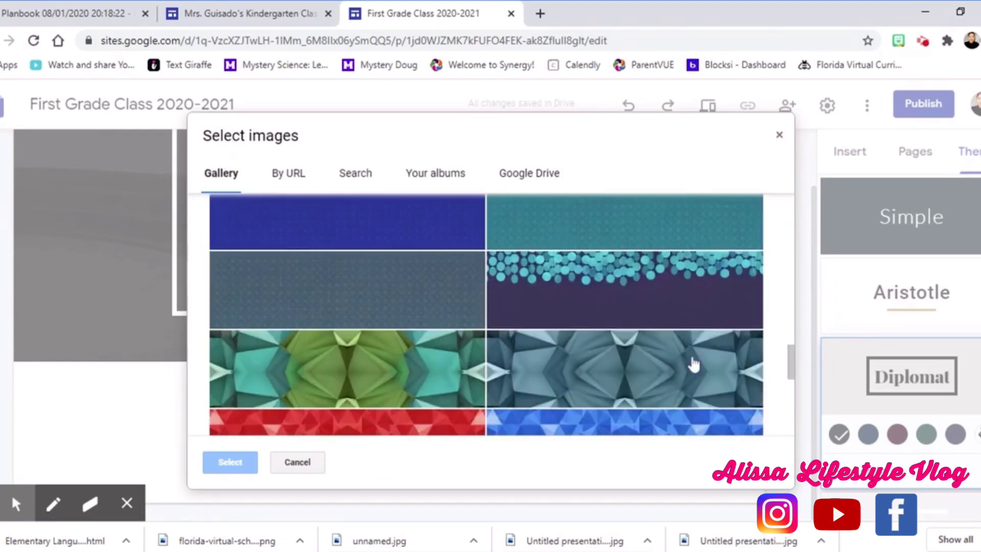
scroll(694, 364, "up", 8)
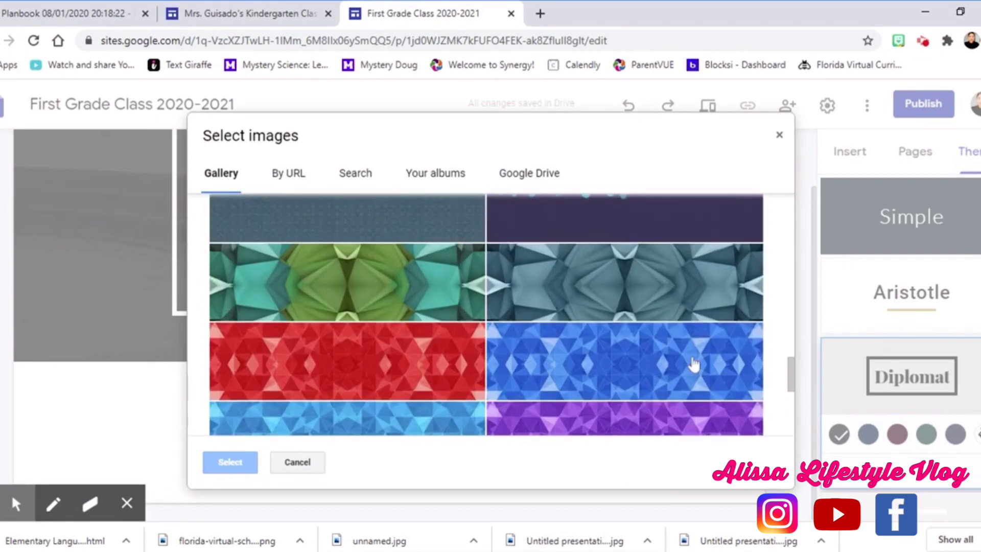
left_click(654, 353)
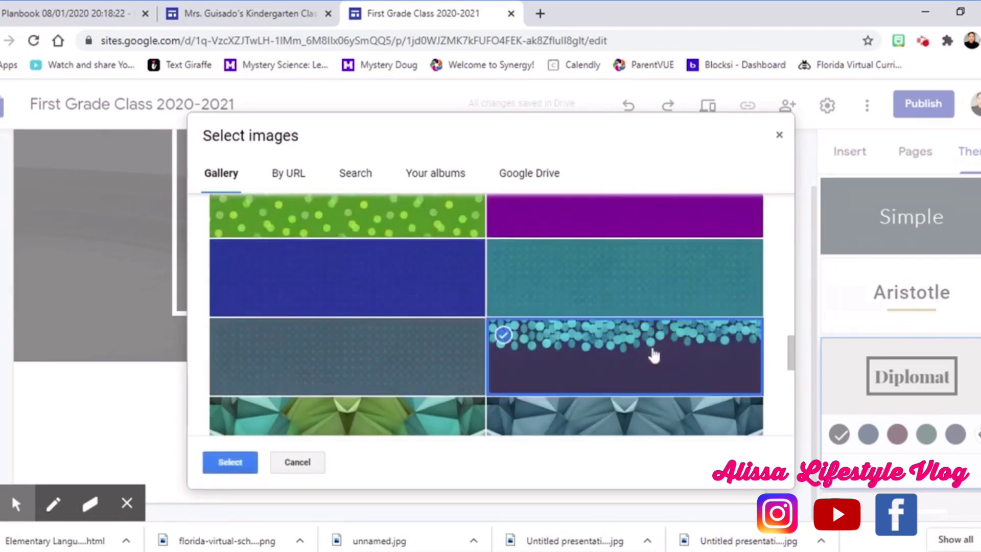
left_click(228, 459)
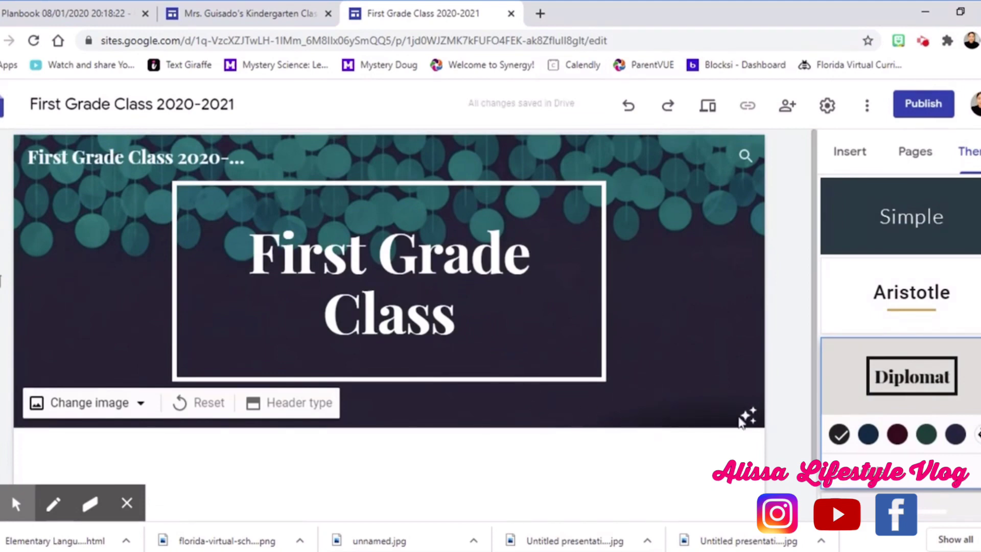
scroll(664, 266, "down", 1)
left_click(858, 154)
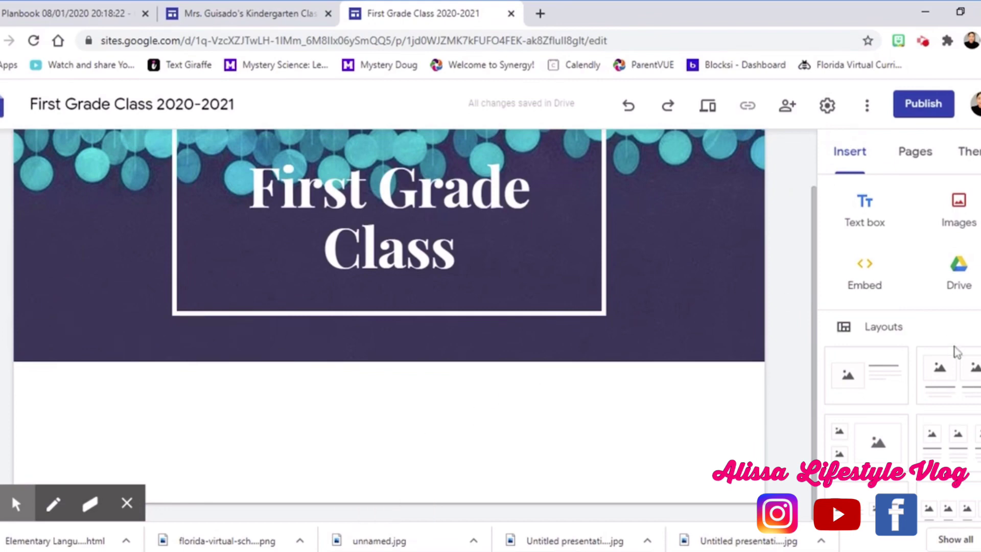
Add an image-and-text layout below the header with the OH, HI THERE! bitmoji fitted in its frame
left_click_drag(881, 386, 346, 428)
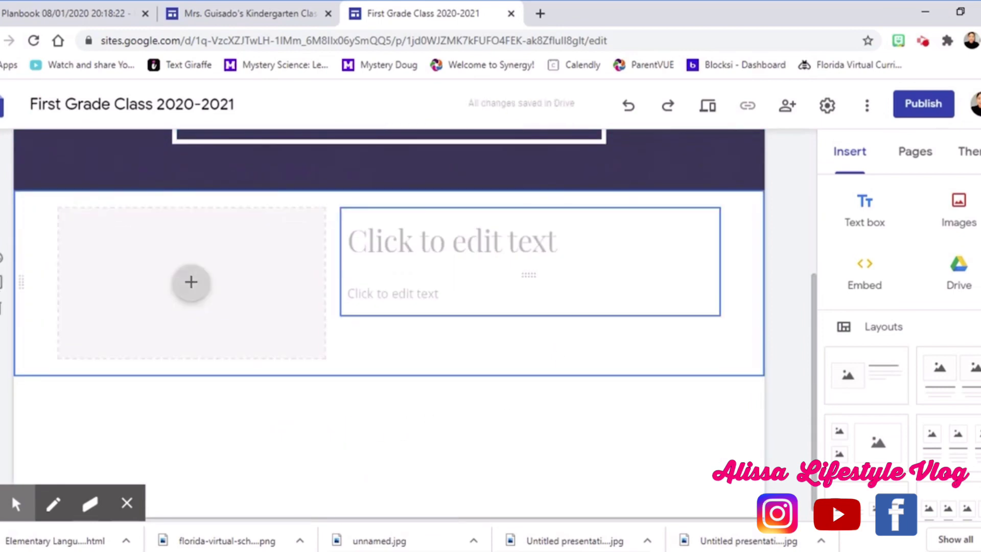
scroll(435, 348, "up", 2)
left_click_drag(435, 347, 240, 346)
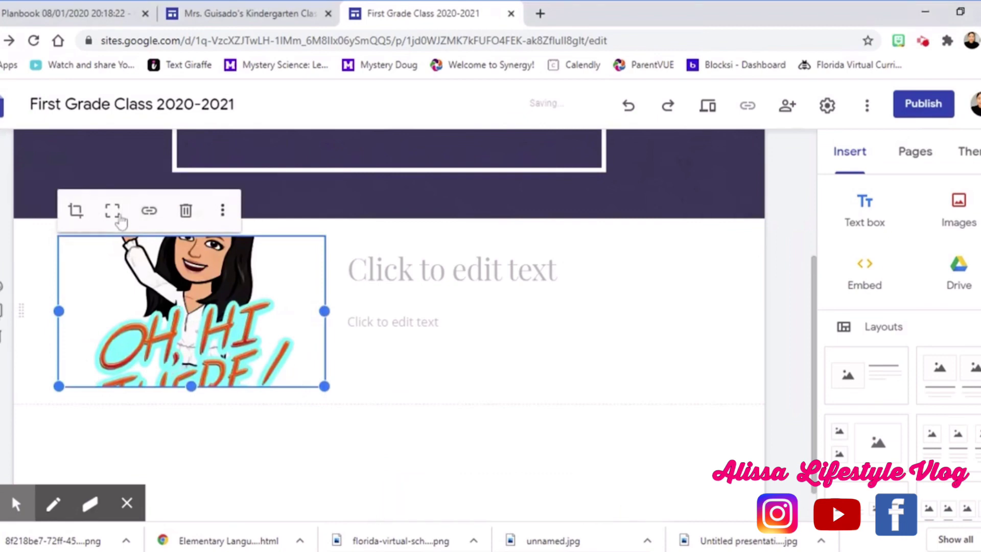
left_click(115, 214)
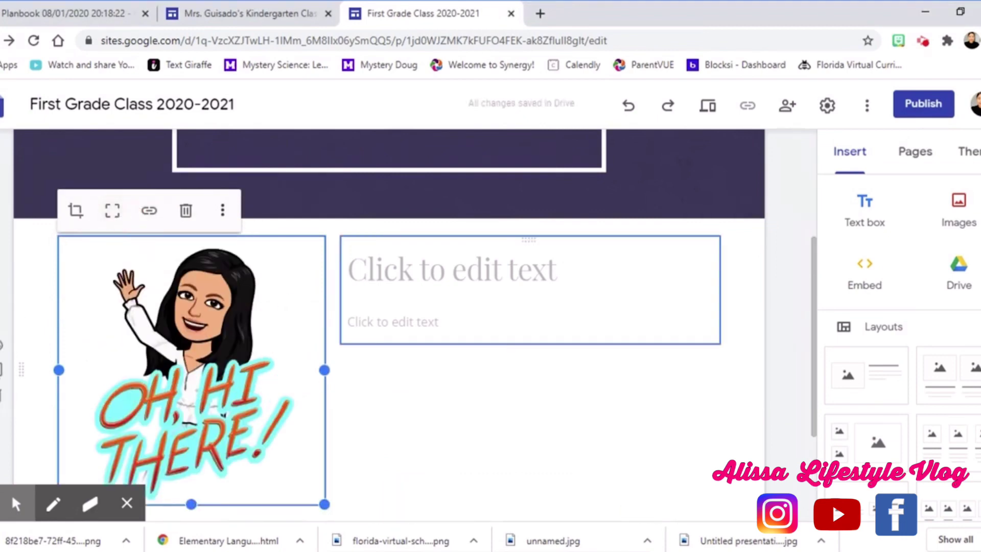
left_click(349, 268)
Title the section 'Welcome to First Grade!' and centre-align it
type("Welcome")
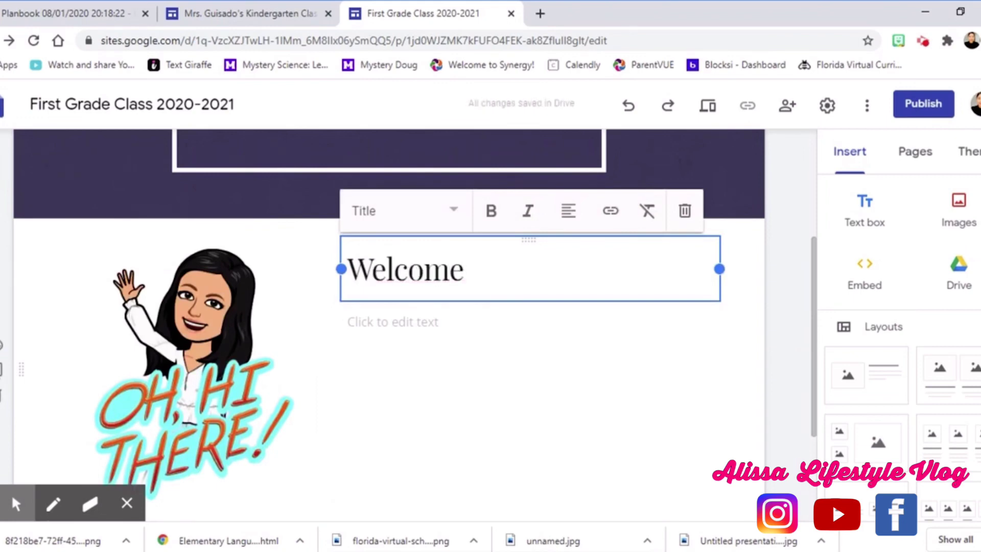
type(" to ")
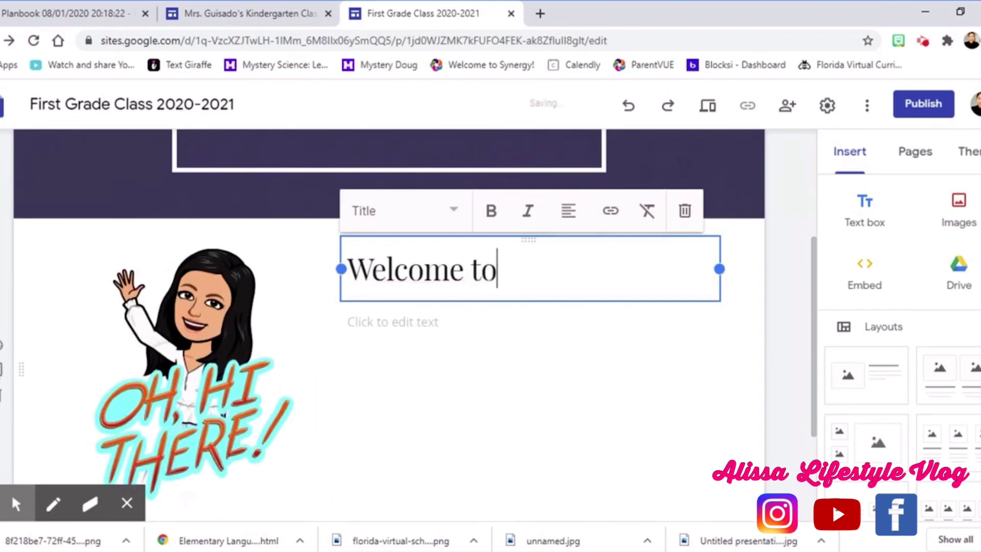
type("First ")
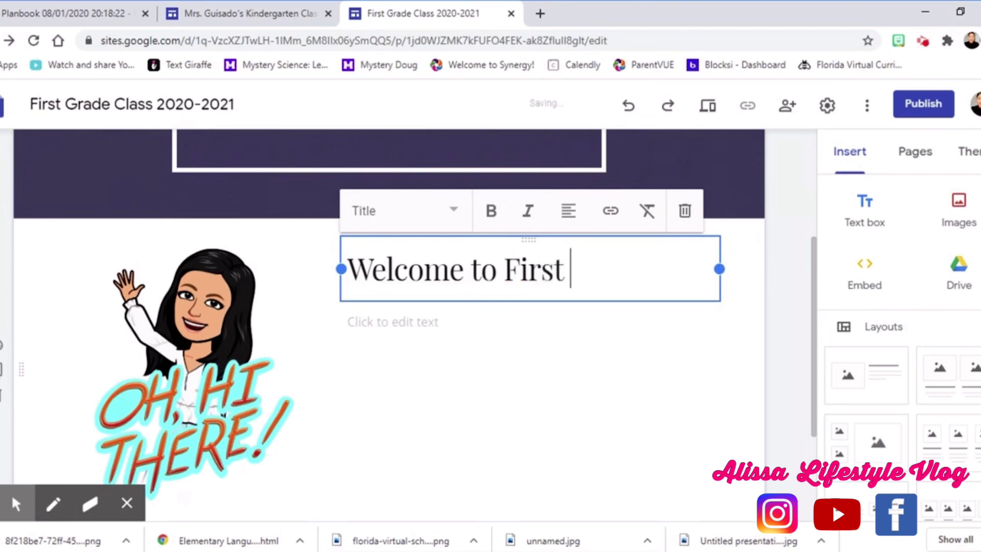
type("Grade!")
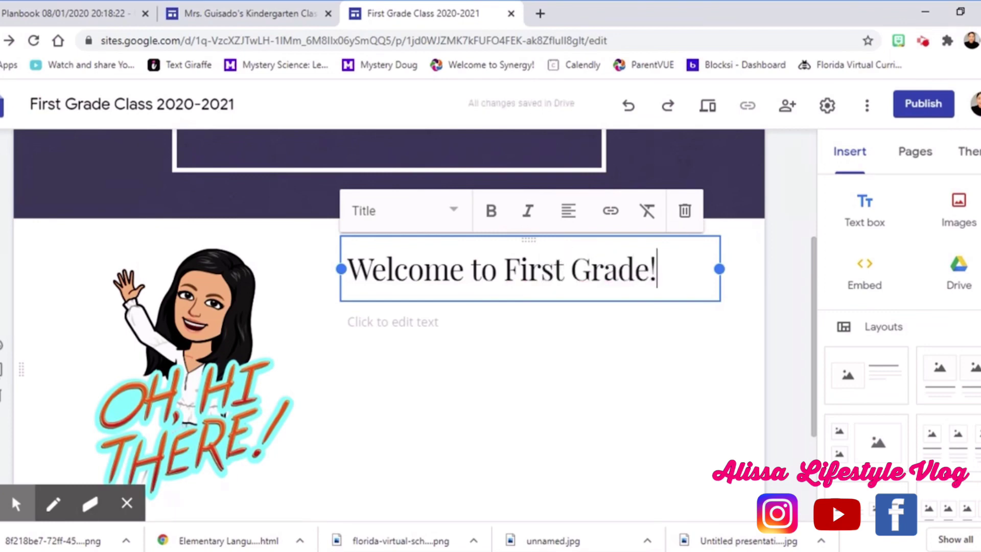
left_click(569, 211)
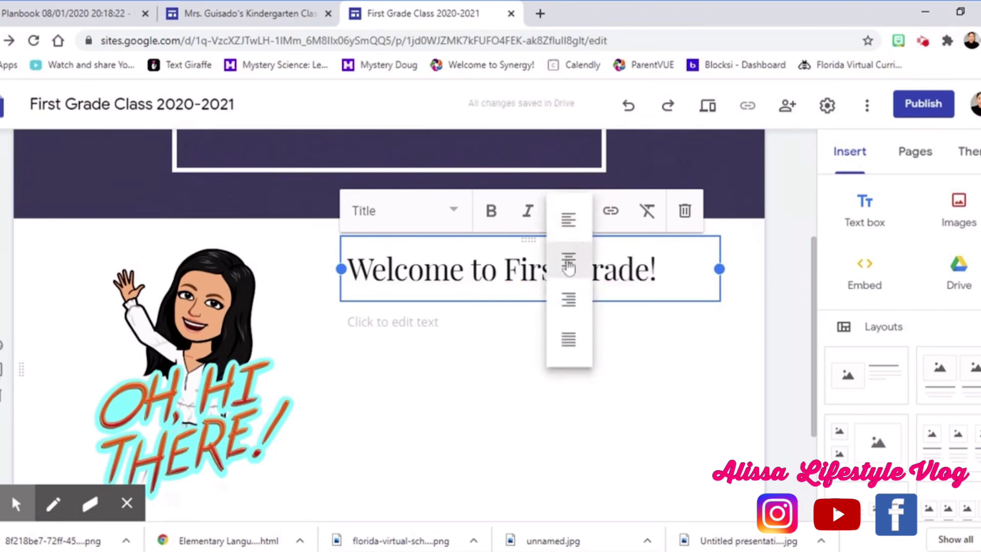
left_click(569, 260)
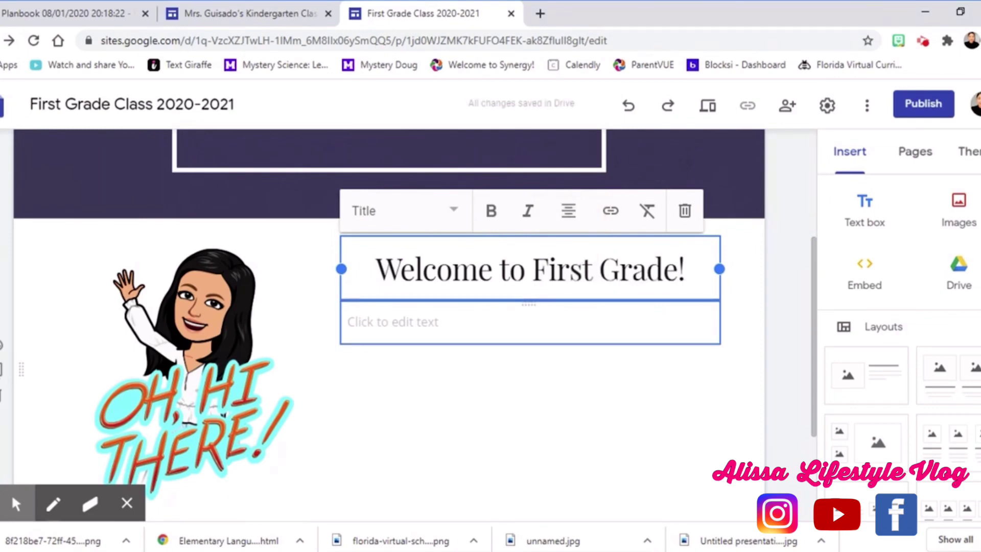
Type the welcome text starting 'Hello everyone', with 'My name is' prompt lines ending 'best year ever!'
left_click(358, 322)
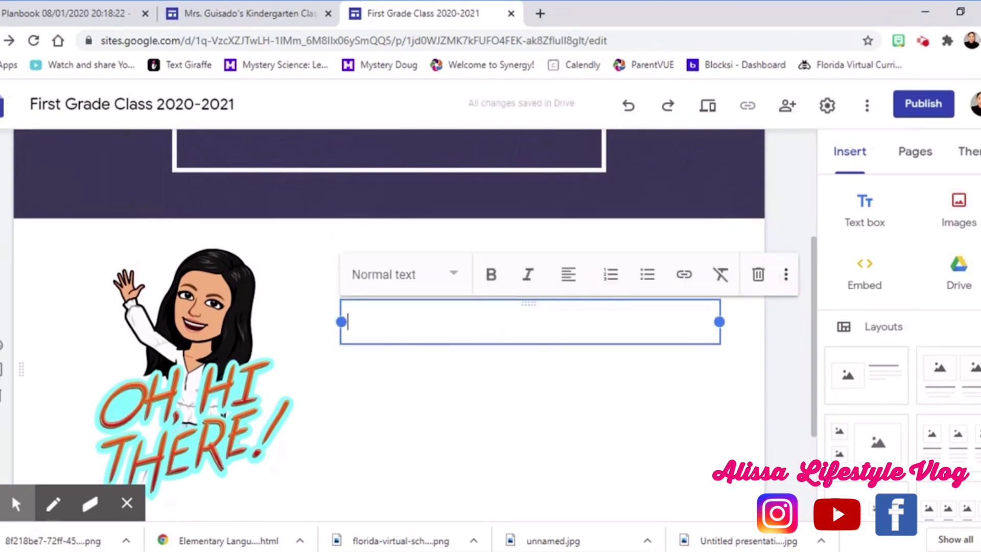
type("Hello ev")
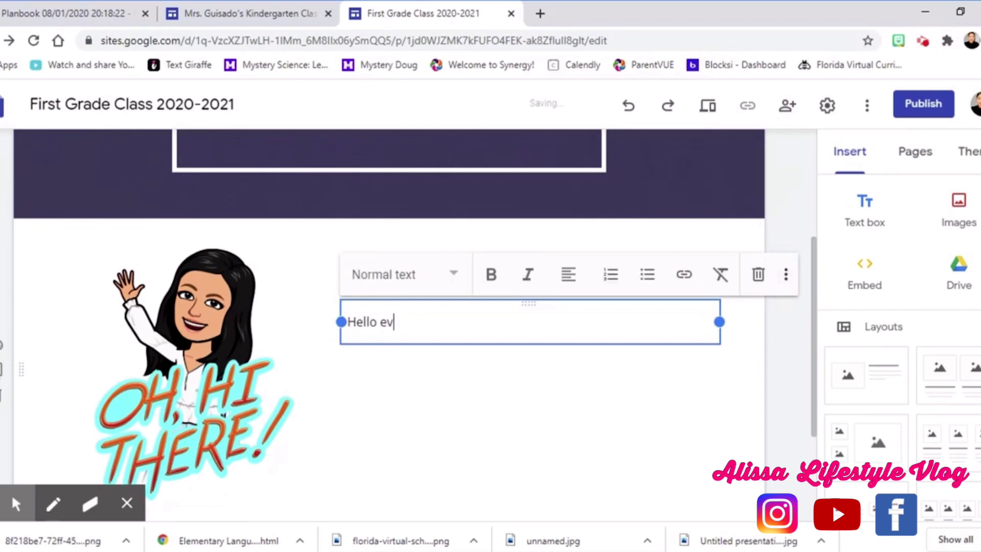
type("eryone! I am glad to be your teacher this year.")
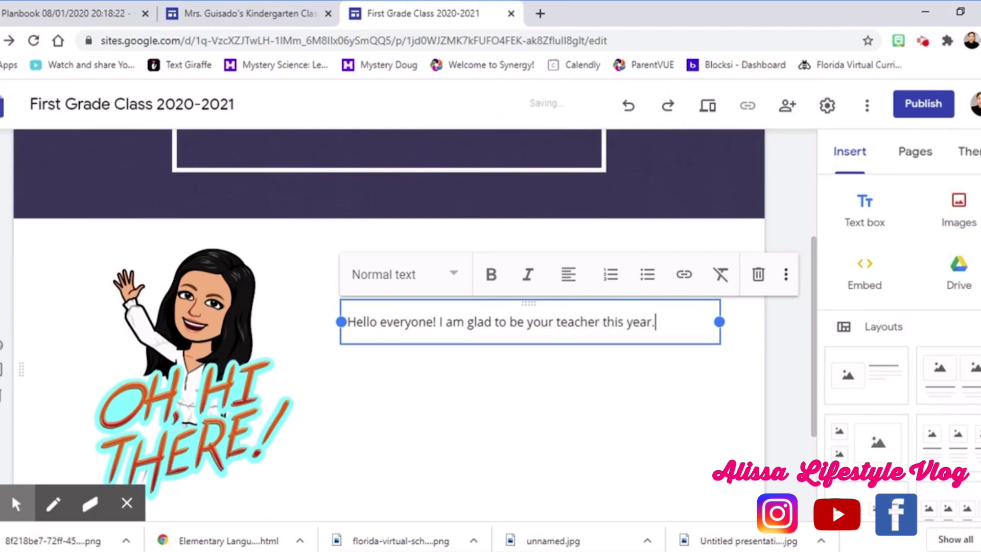
key("BackSpace")
type(". We are ging to")
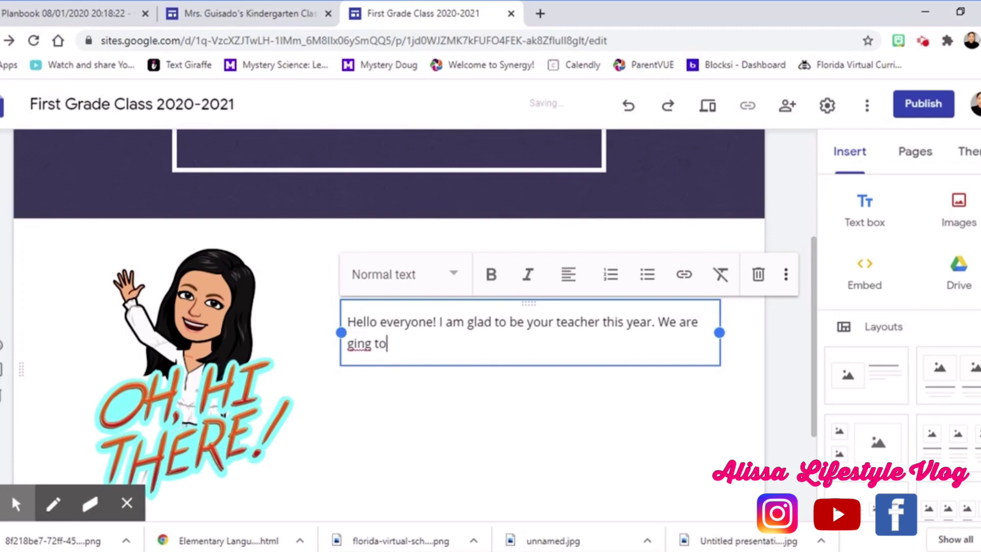
key("BackSpace")
key("BackSpace")
type("oi")
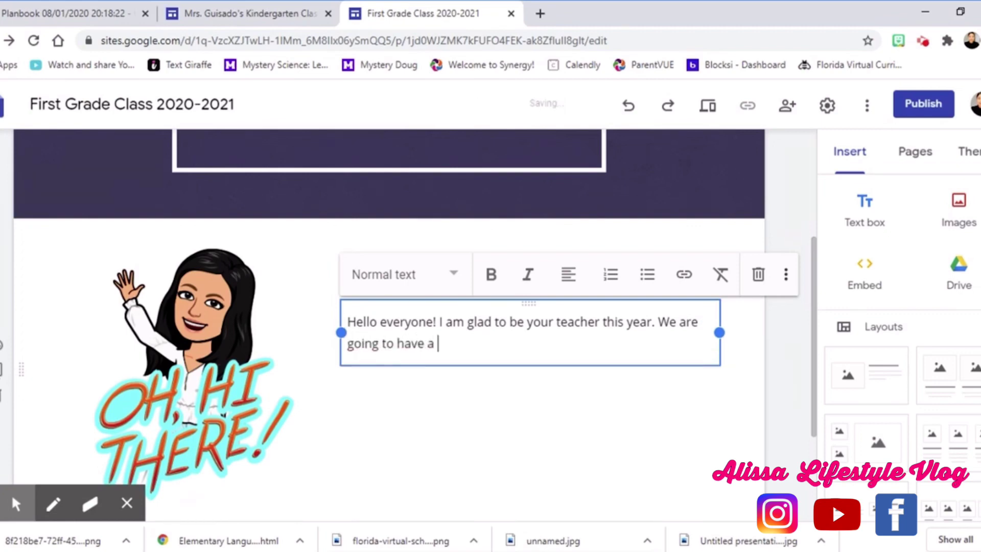
type("t!")
key("Return")
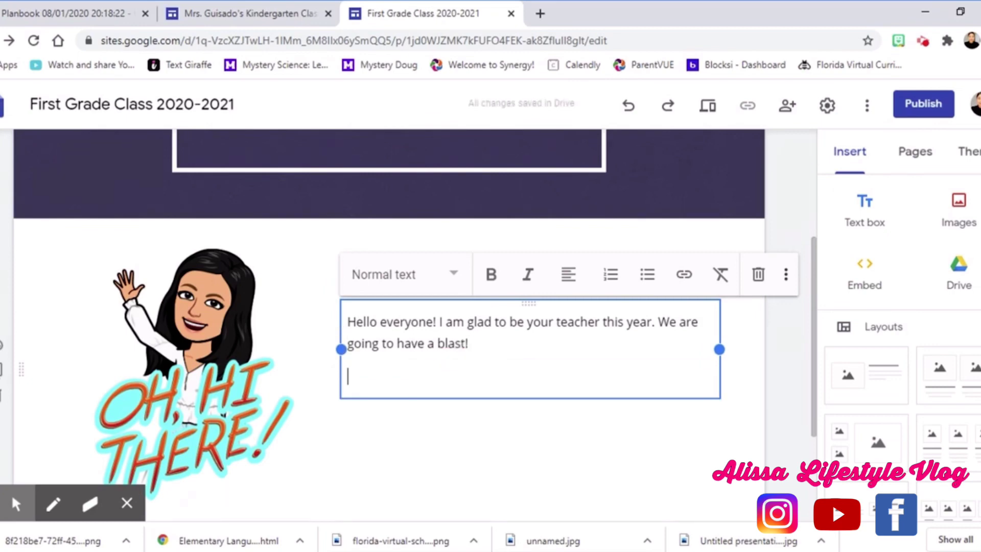
type("My")
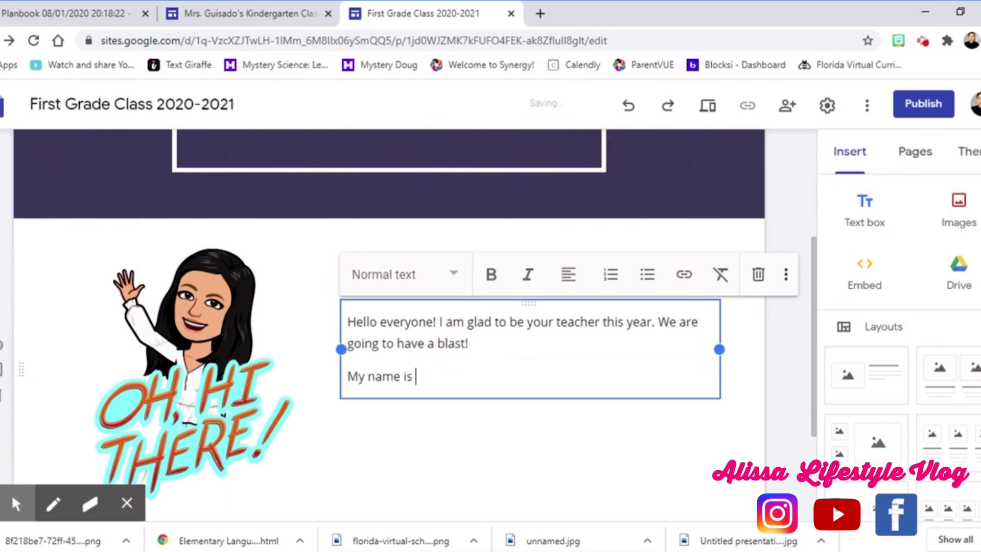
type("name is .......")
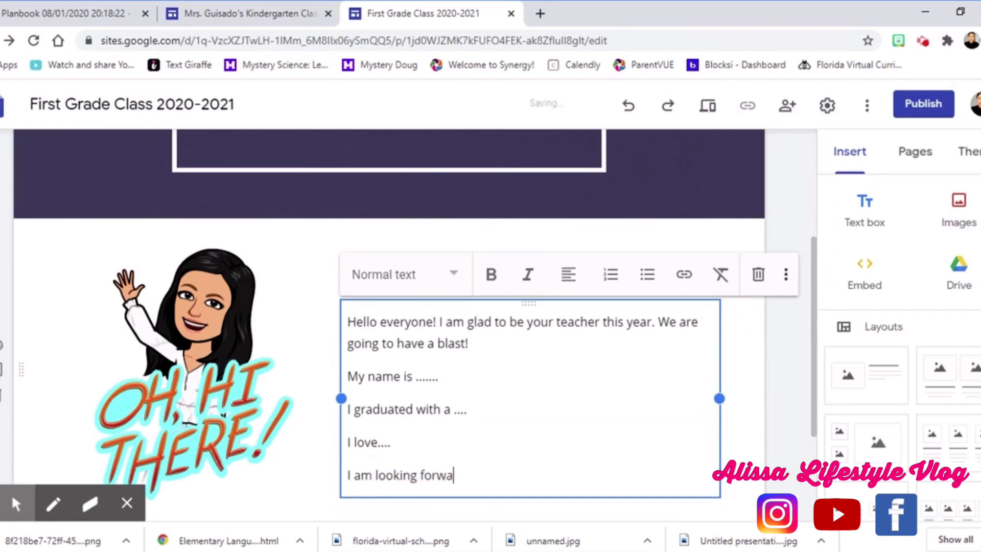
type("rd to start this year and make i")
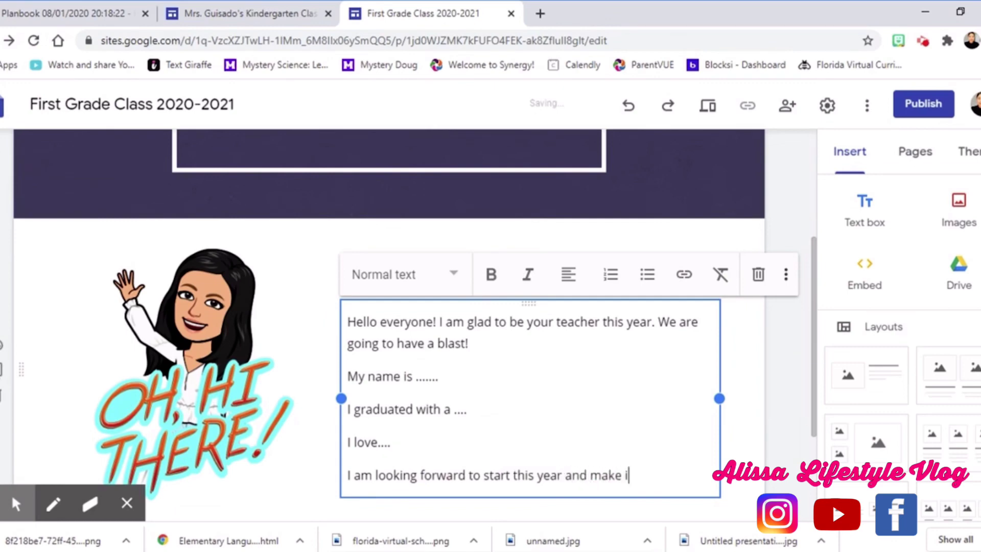
type("best year ever!")
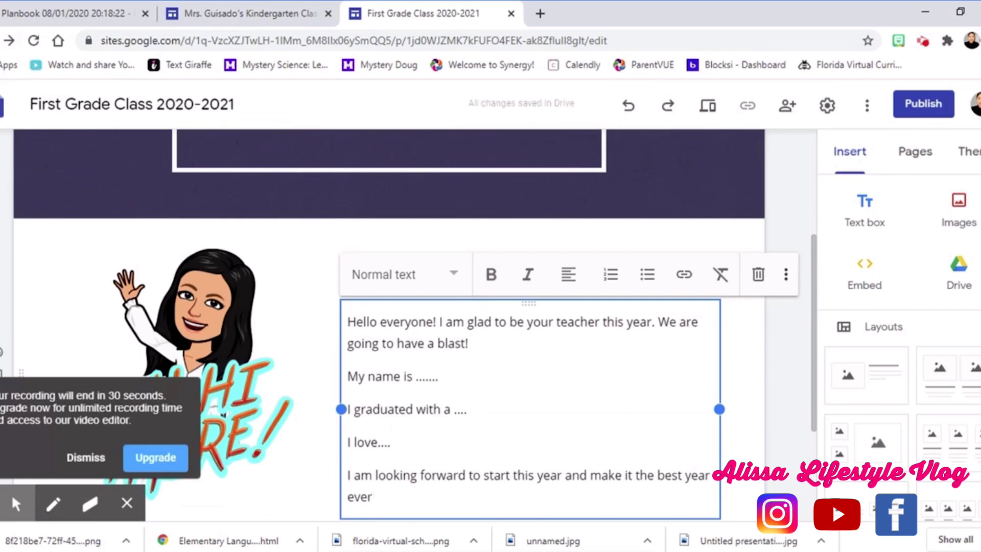
left_click(780, 423)
Insert the Meet the Teacher classroom PDF from Drive and centre it below the welcome section
mouse_move(16, 503)
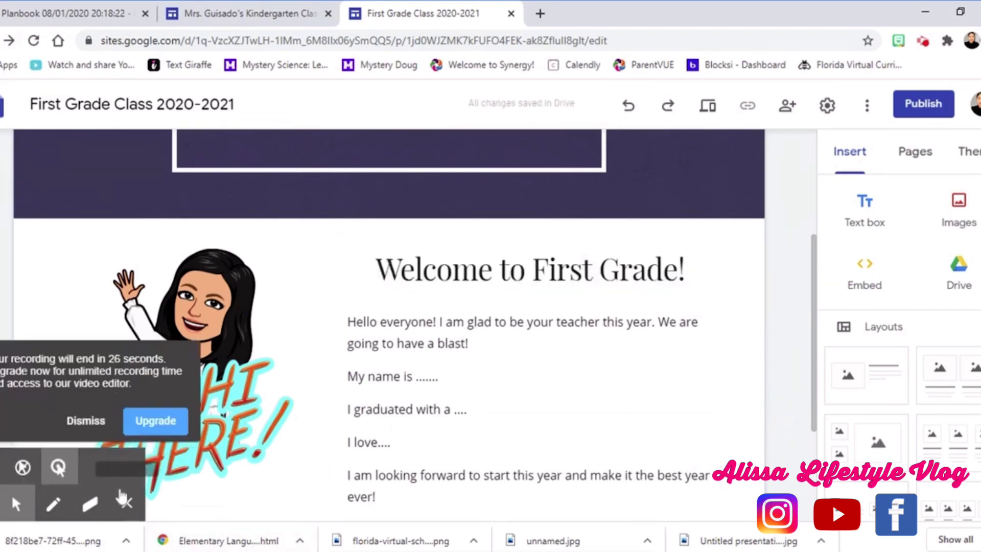
left_click(86, 421)
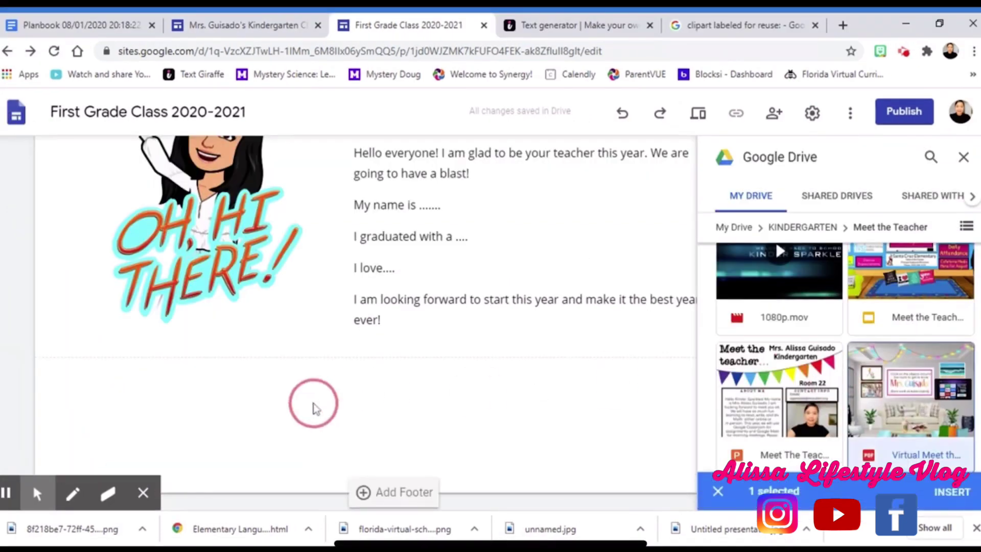
left_click(951, 492)
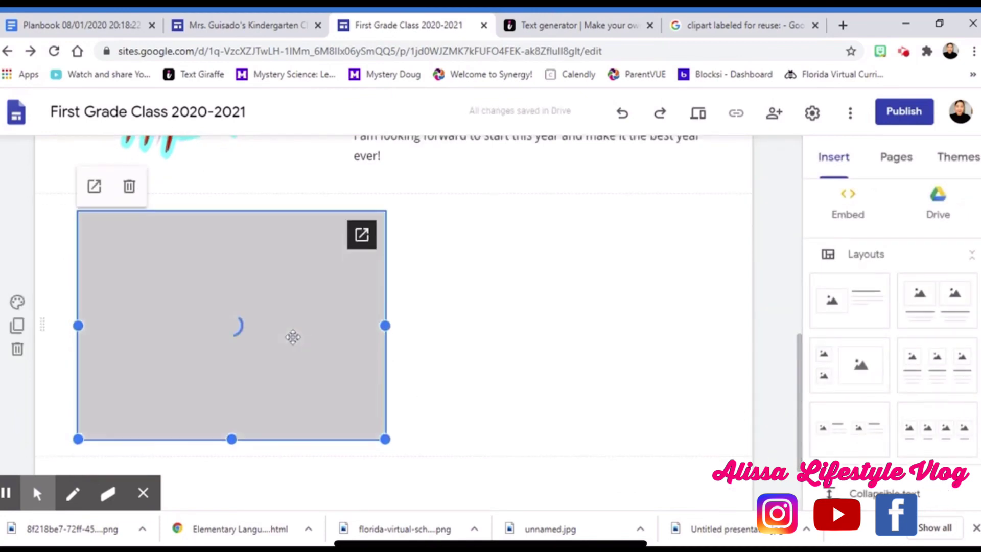
left_click_drag(292, 336, 407, 350)
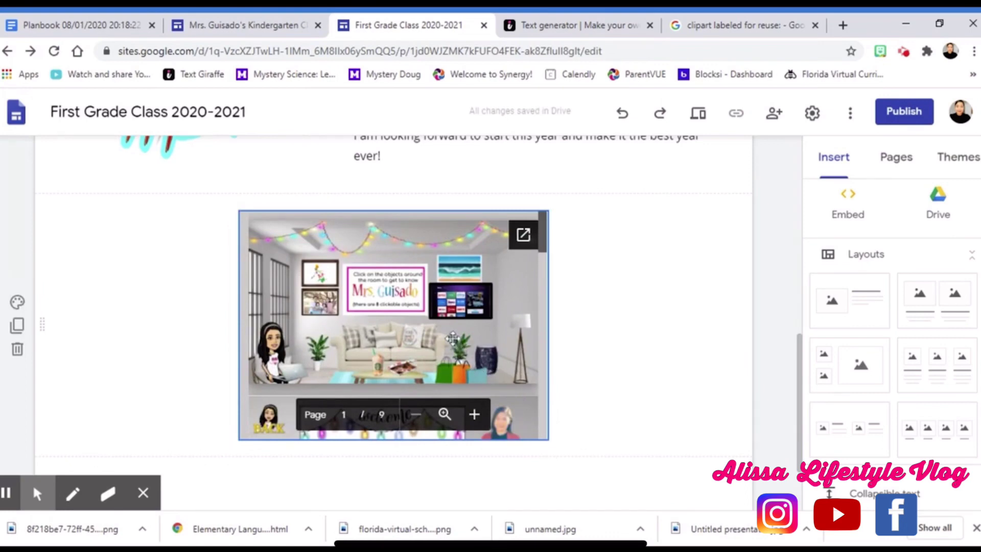
Resize the embedded slides to fit the section and reposition them on the page
left_click(452, 339)
left_click_drag(393, 439, 407, 391)
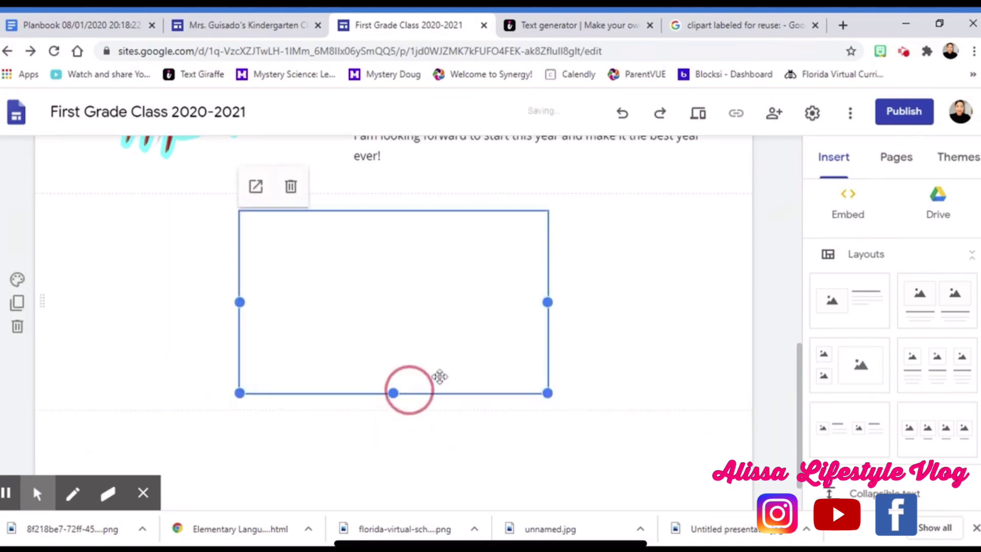
left_click(621, 329)
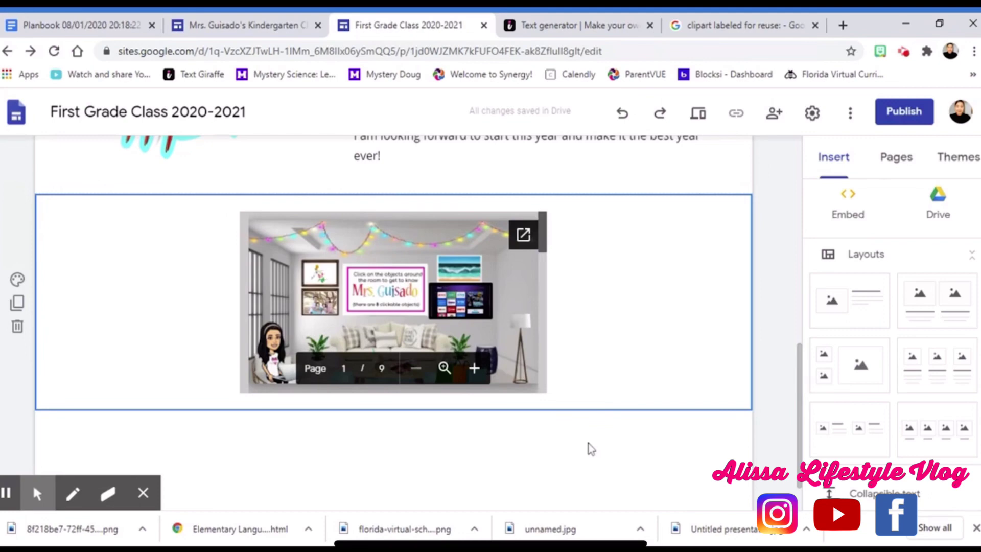
left_click(783, 285)
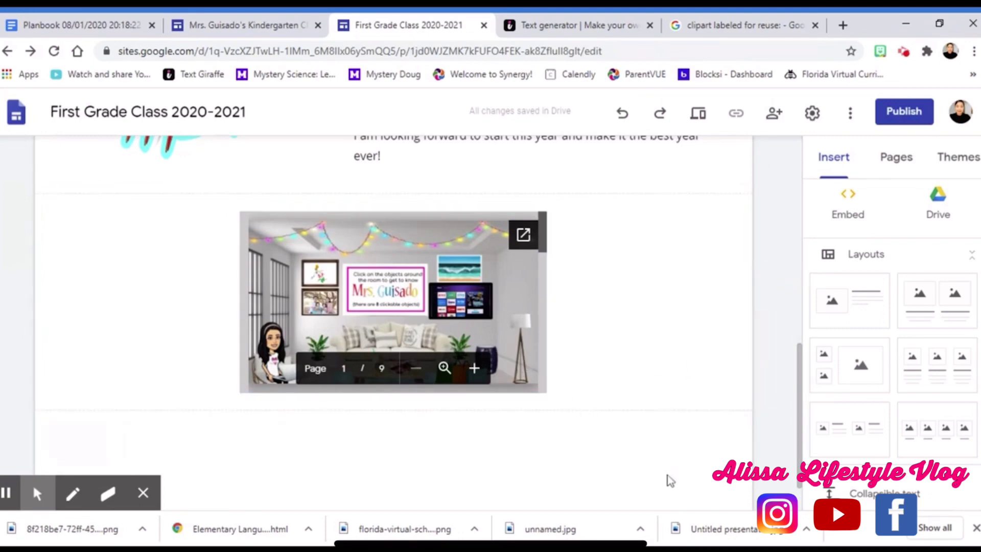
left_click(521, 366)
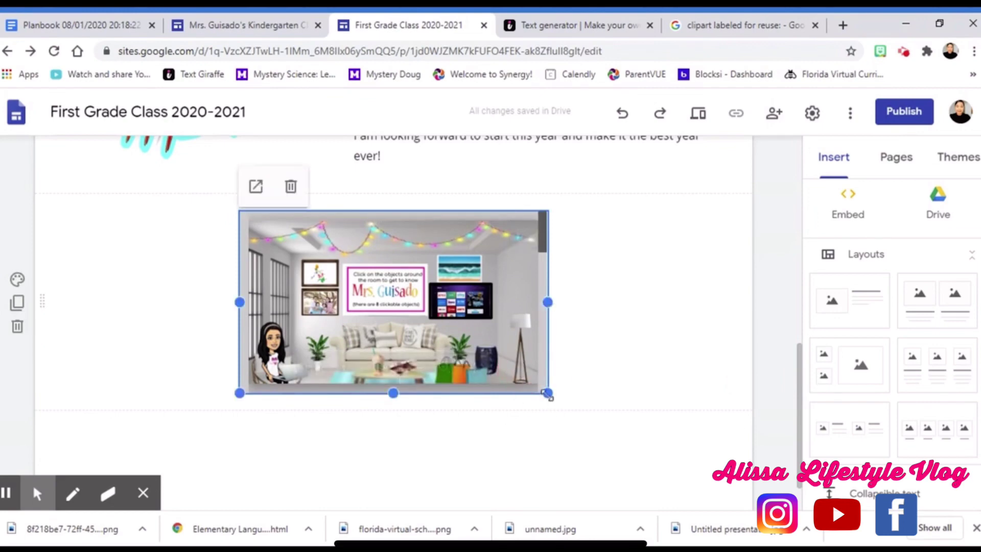
left_click_drag(548, 393, 582, 420)
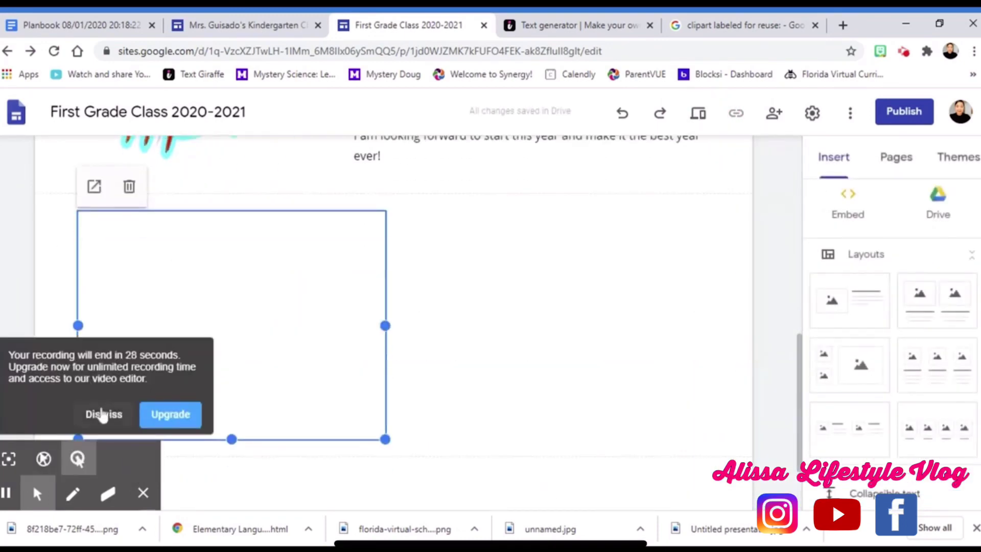
left_click(101, 413)
left_click(287, 312)
left_click_drag(287, 311, 409, 305)
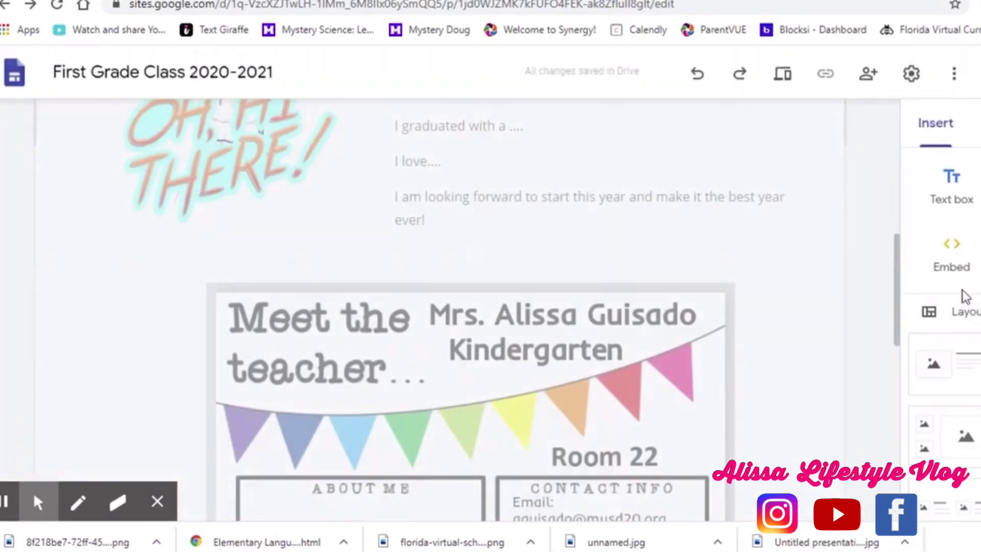
scroll(680, 358, "up", 10)
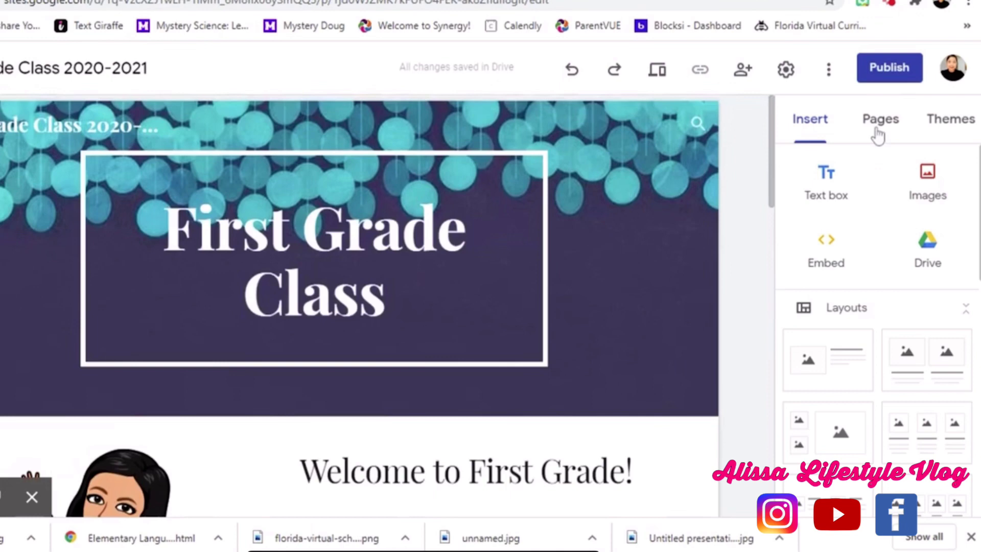
From the Pages panel, add a new page named Class Schedule
left_click(878, 132)
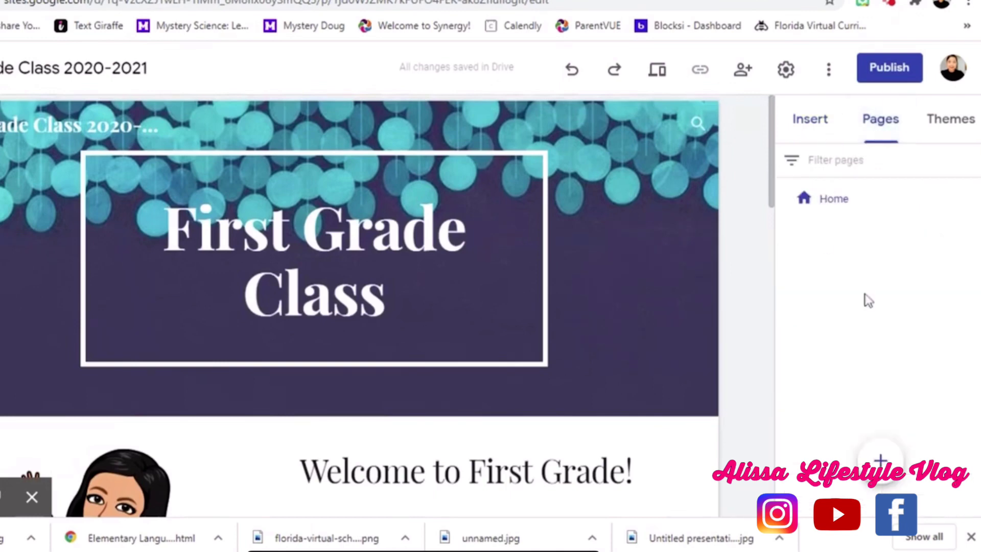
left_click(880, 460)
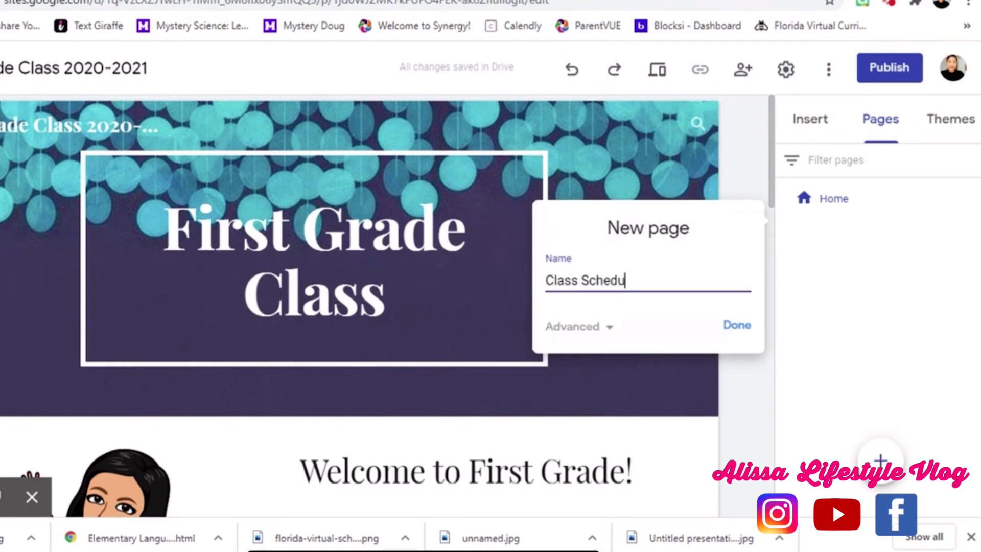
left_click(736, 325)
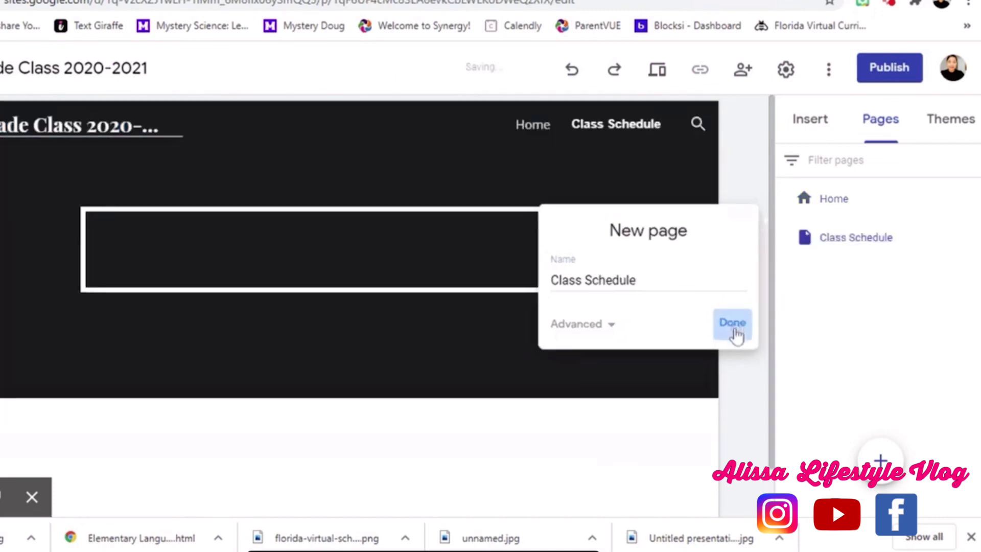
Drop a two-image layout onto Class Schedule and upload the Week at a Glance image into its left slot
scroll(697, 335, "down", 2)
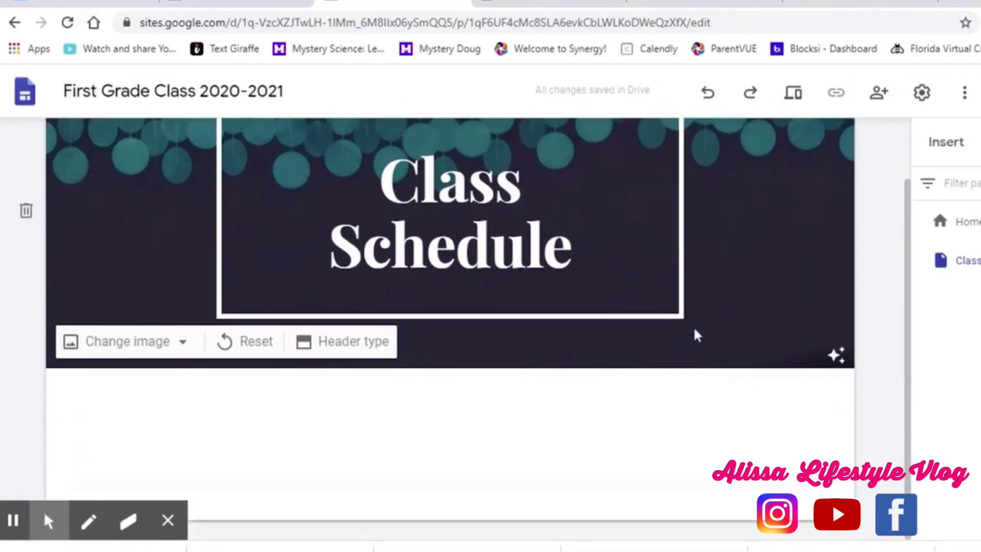
scroll(673, 305, "up", 3)
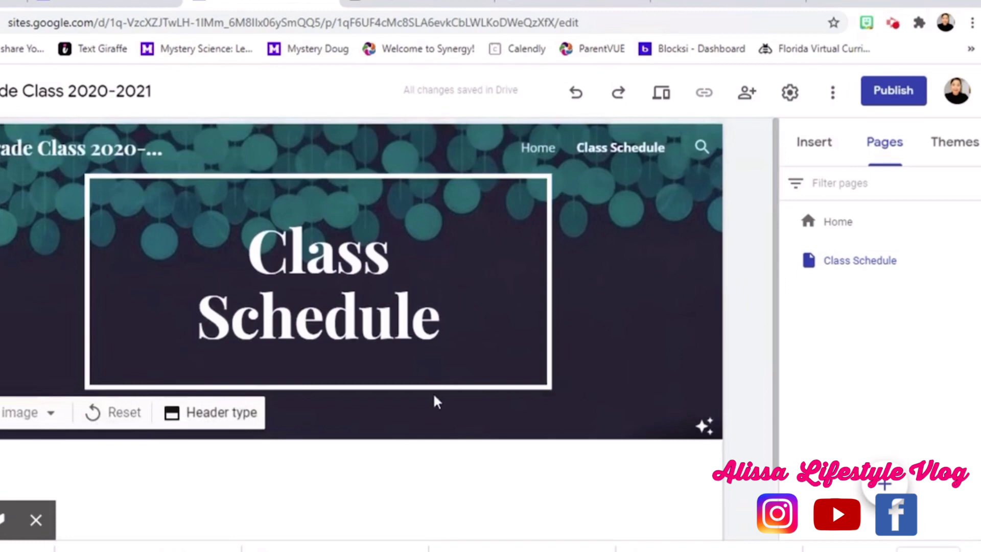
scroll(703, 379, "down", 3)
left_click(818, 145)
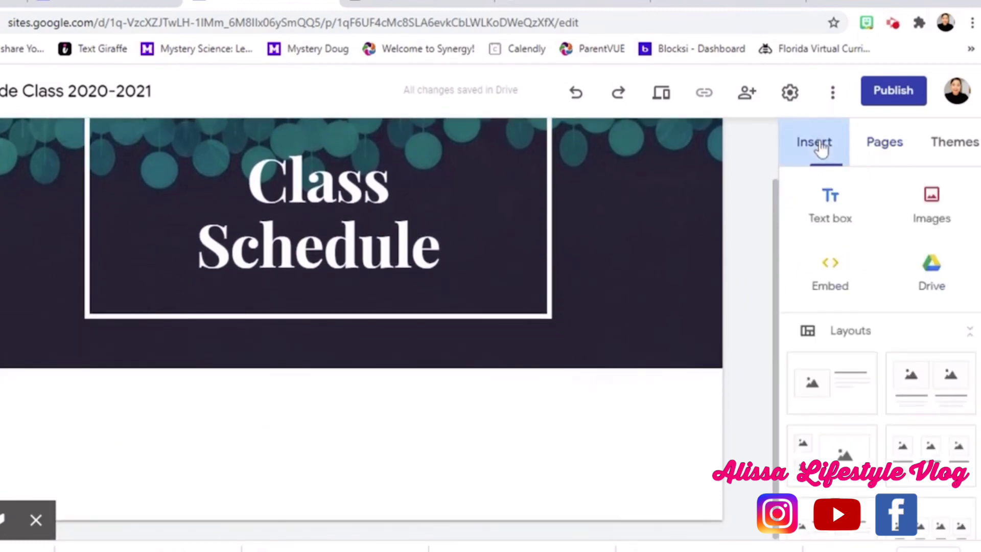
scroll(896, 293, "down", 3)
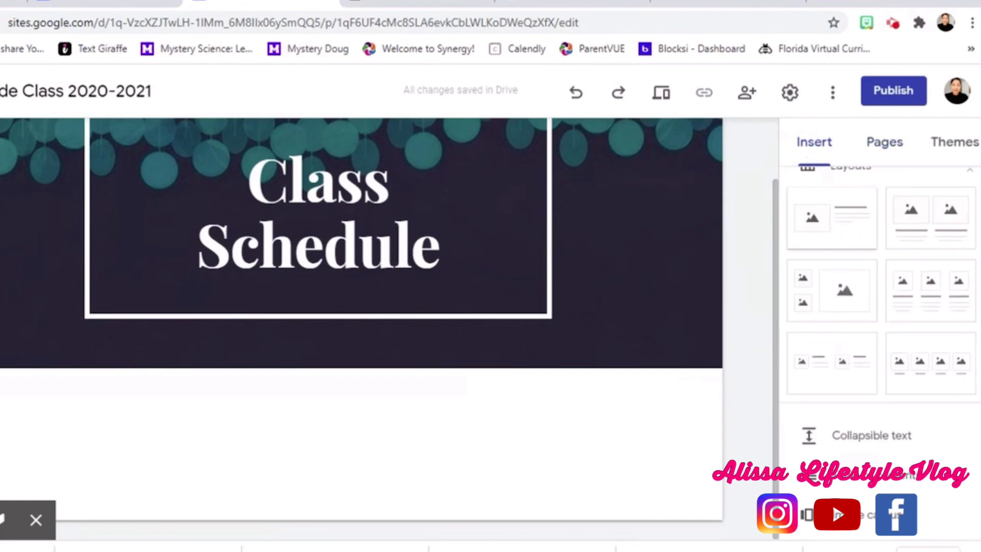
left_click_drag(931, 238, 348, 487)
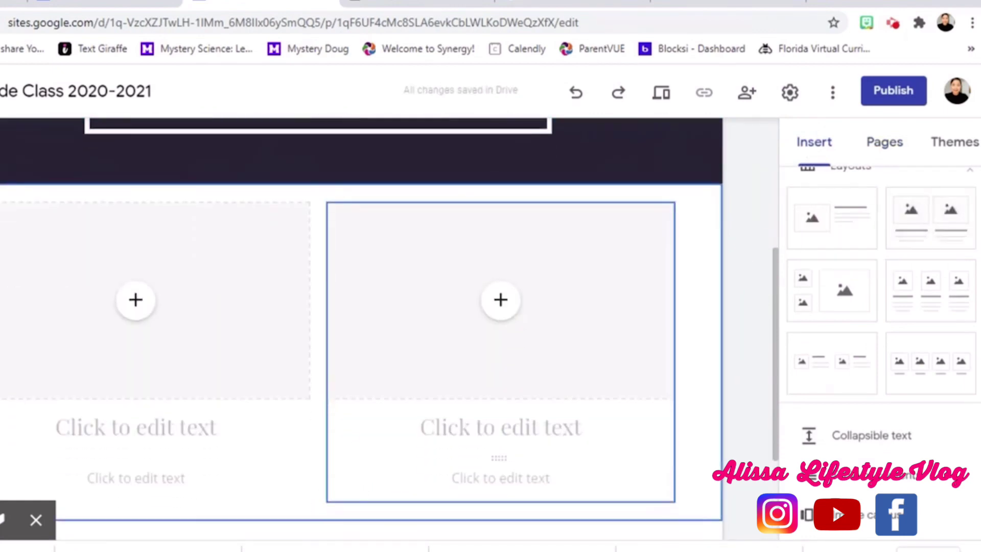
left_click(137, 302)
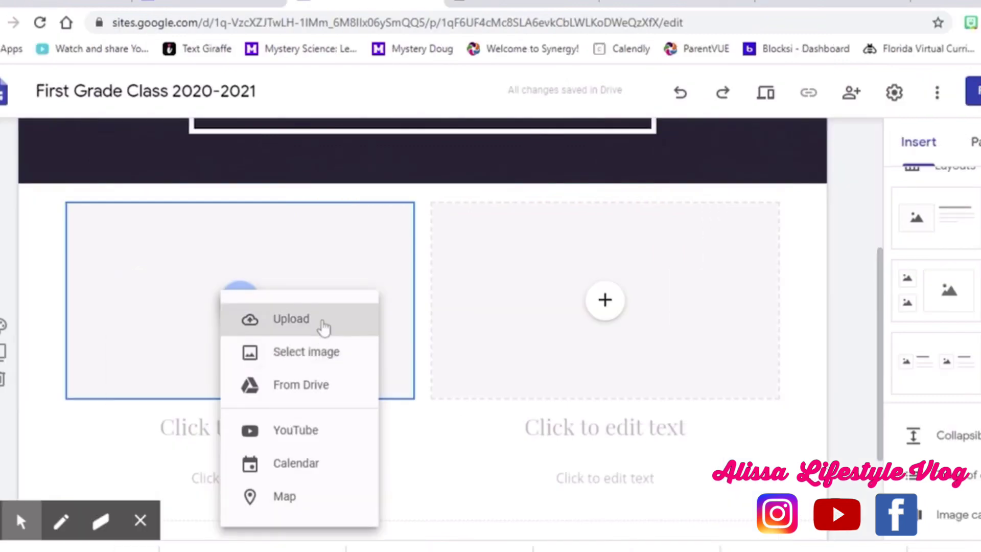
left_click(220, 327)
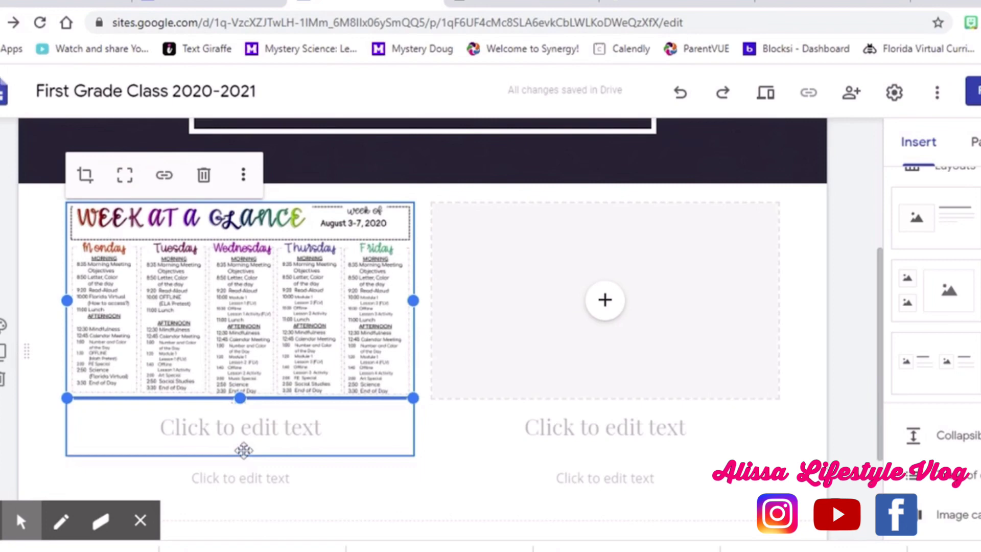
Add a Title-style 'Class Schedule' heading and move it above the schedule image
left_click(244, 450)
type("Class Schedule")
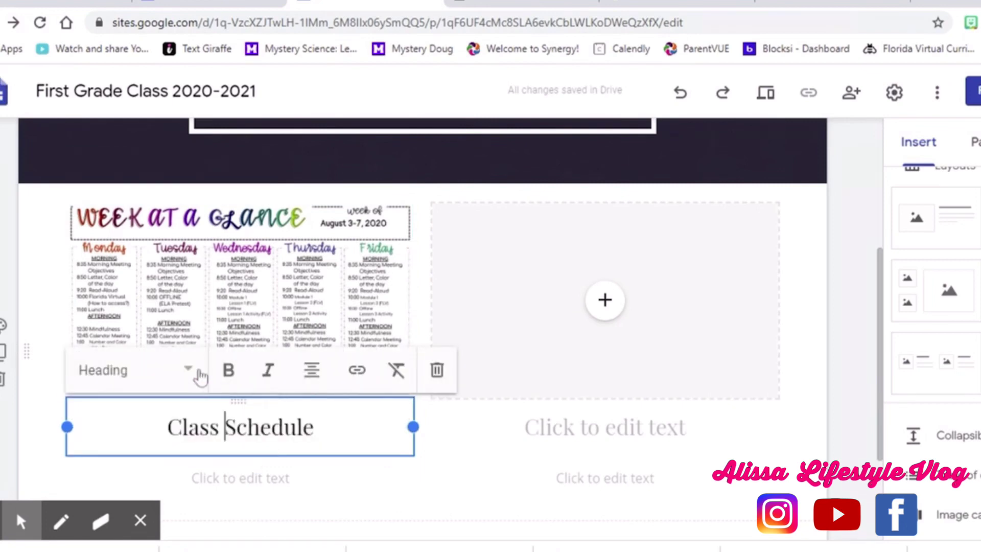
left_click(199, 375)
left_click(142, 431)
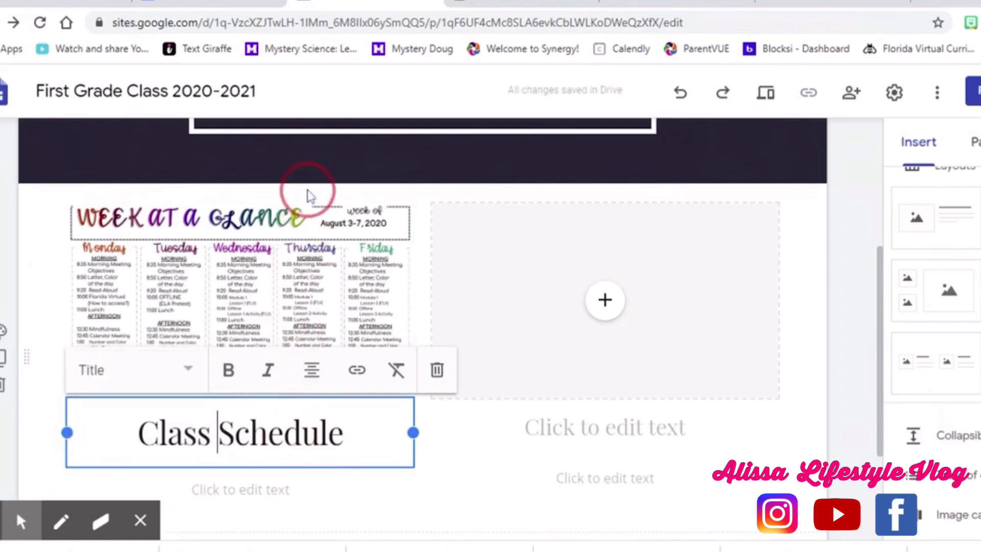
left_click(301, 448)
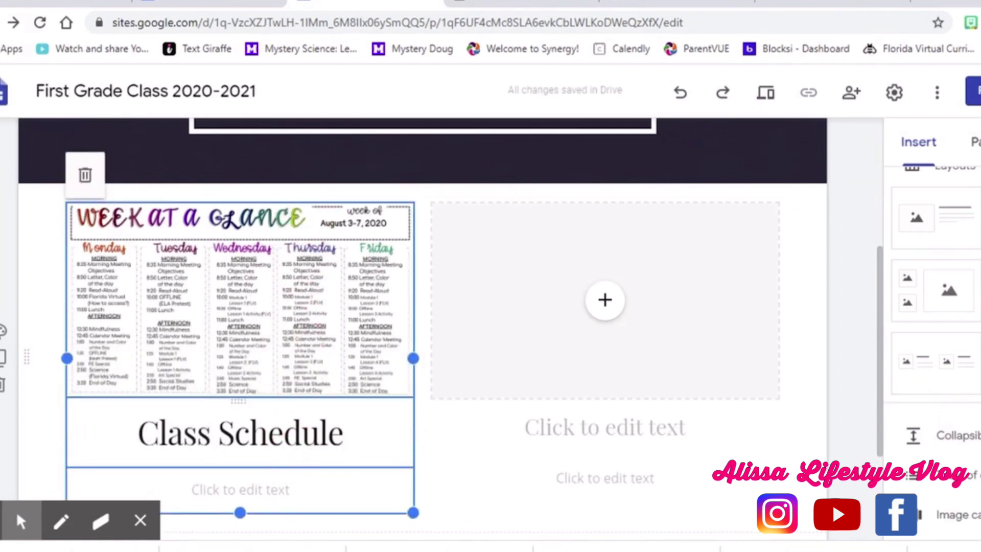
left_click(332, 431)
left_click_drag(340, 401, 294, 217)
Delete the empty text box and image placeholder, then widen the schedule image to full width
scroll(352, 377, "down", 2)
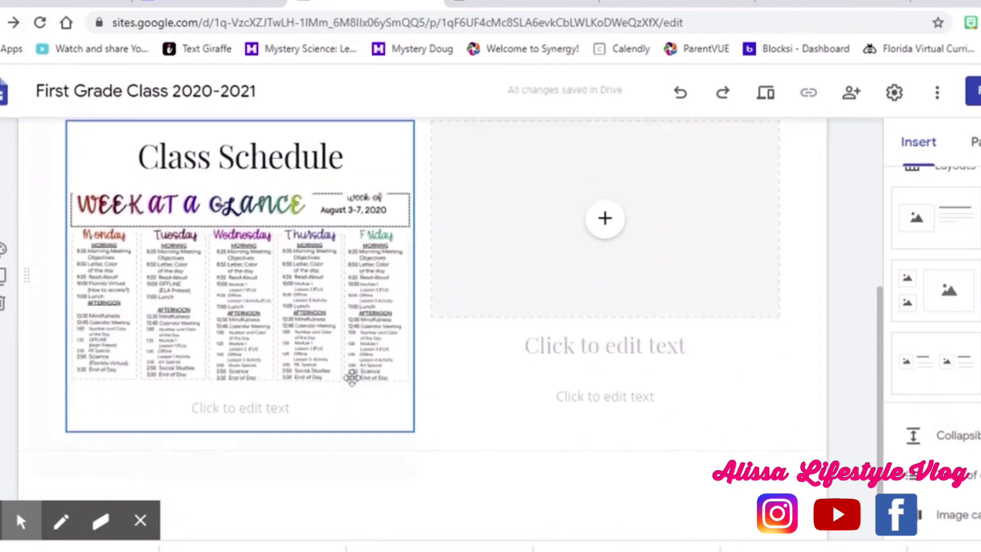
left_click(258, 411)
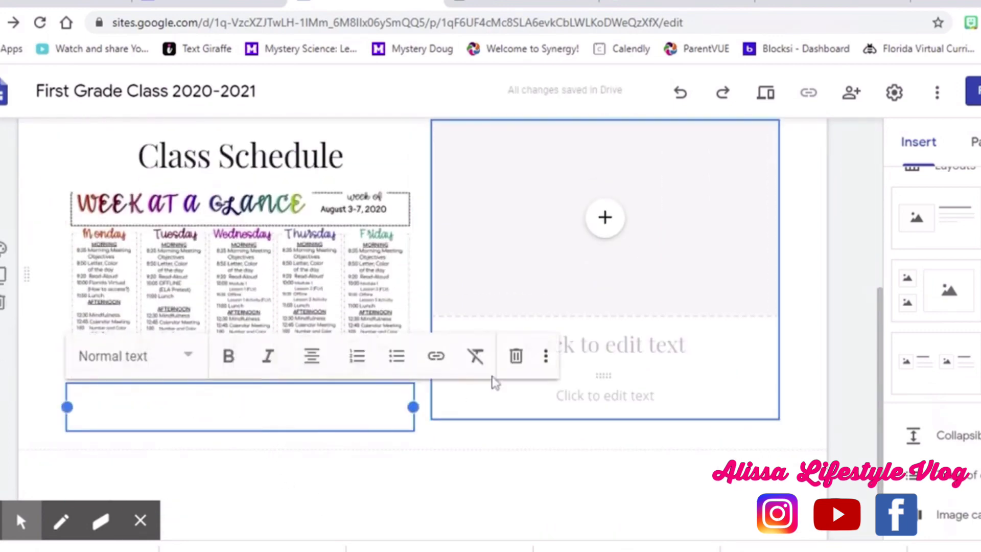
left_click(516, 356)
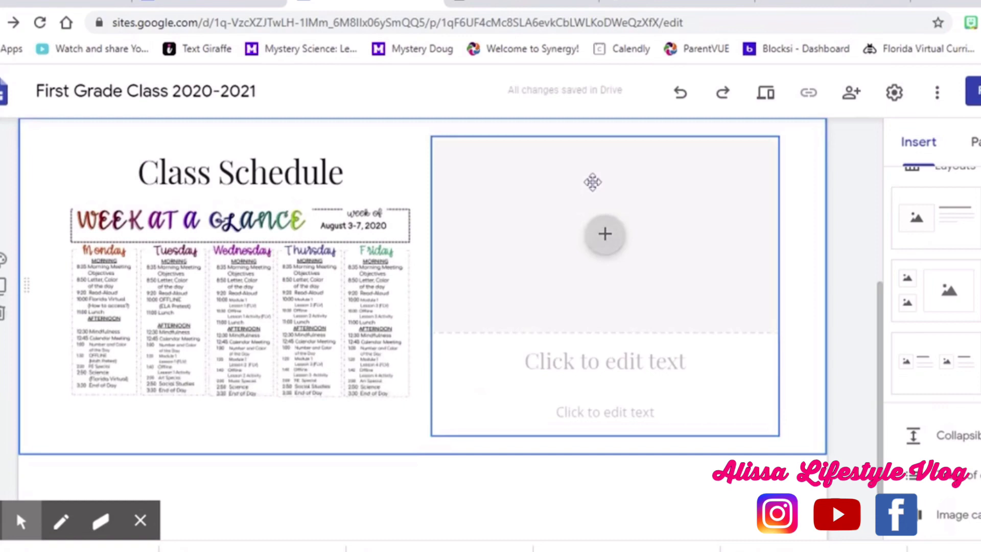
key("Delete")
left_click(306, 291)
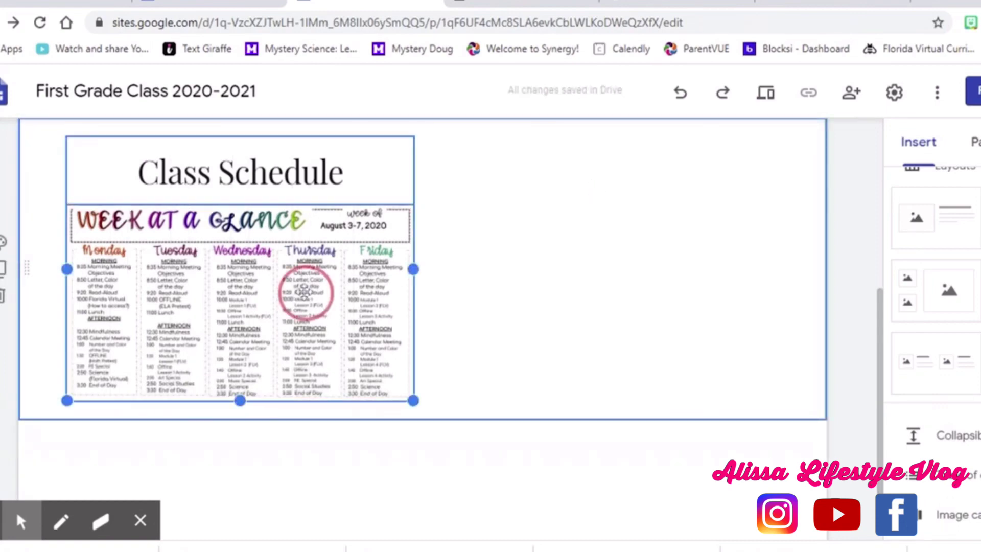
left_click_drag(413, 269, 714, 291)
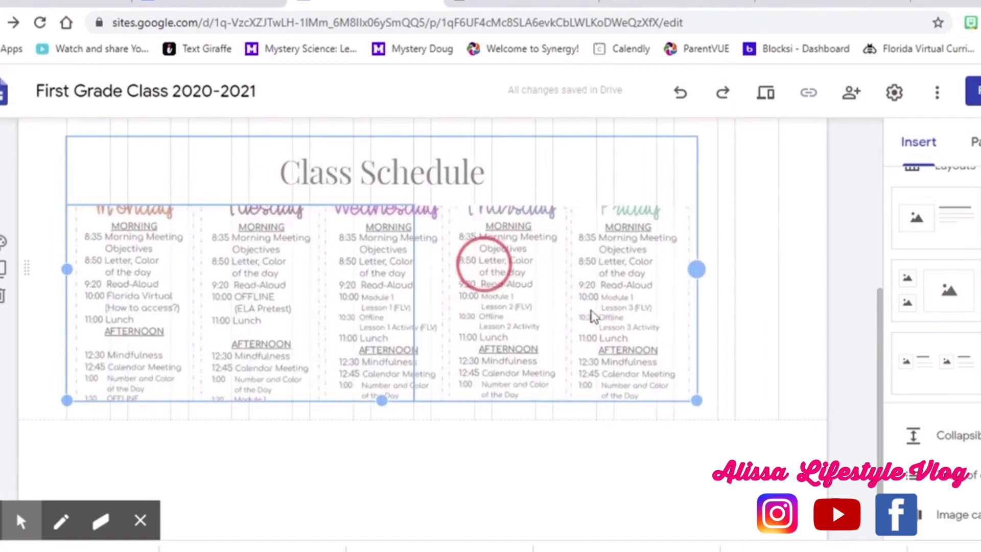
left_click_drag(583, 291, 777, 394)
scroll(767, 434, "down", 3)
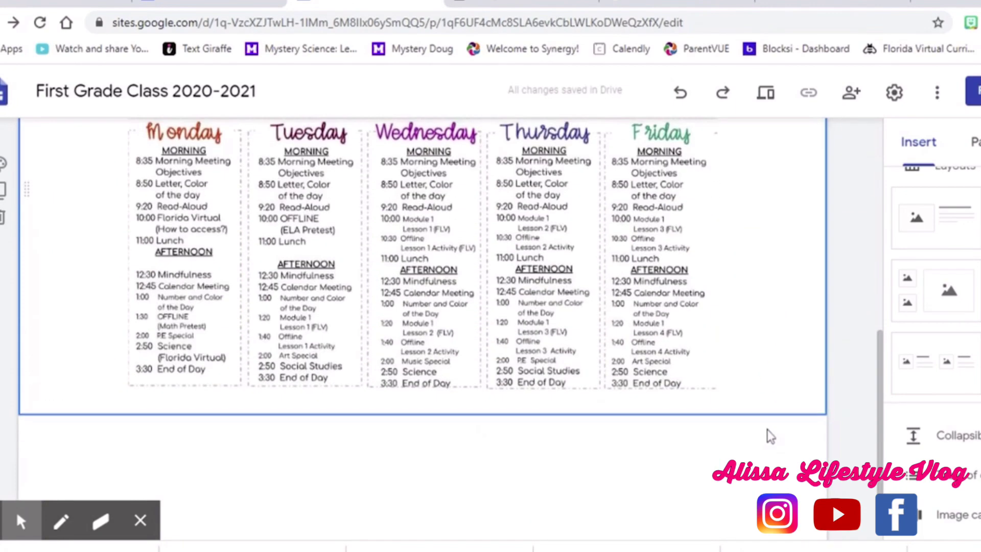
scroll(769, 434, "up", 3)
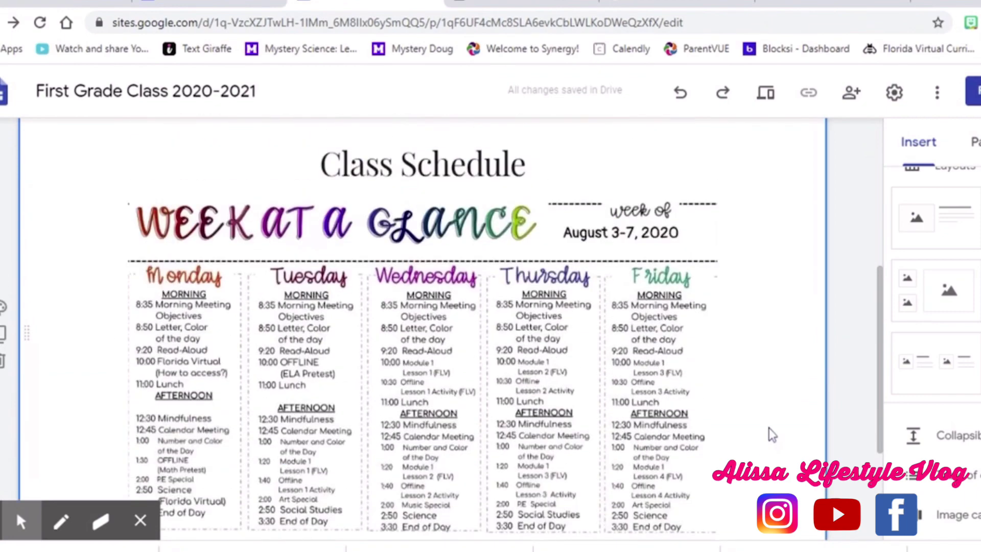
Add a centred footer with the teacher's e-mail, Elementary School and a phone number
scroll(768, 432, "up", 5)
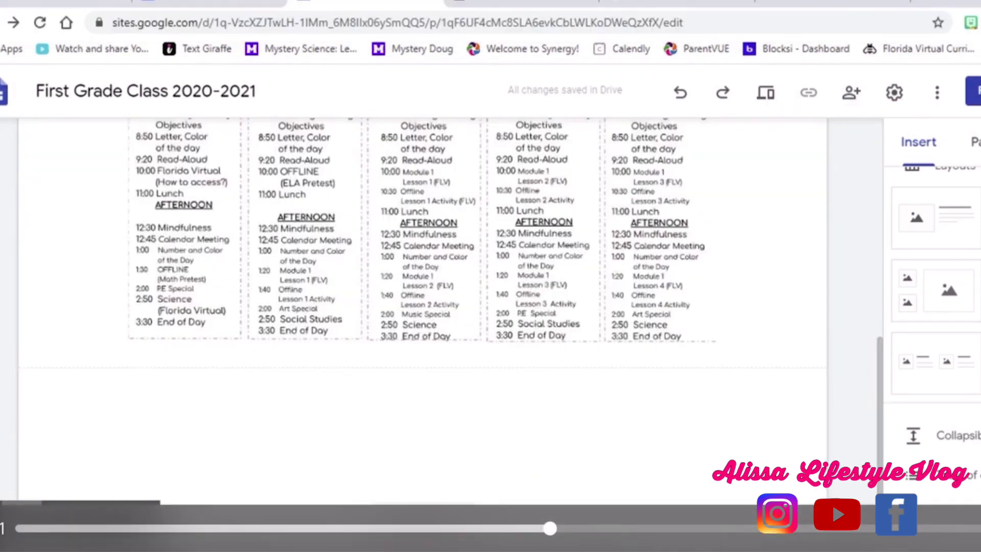
left_click(390, 520)
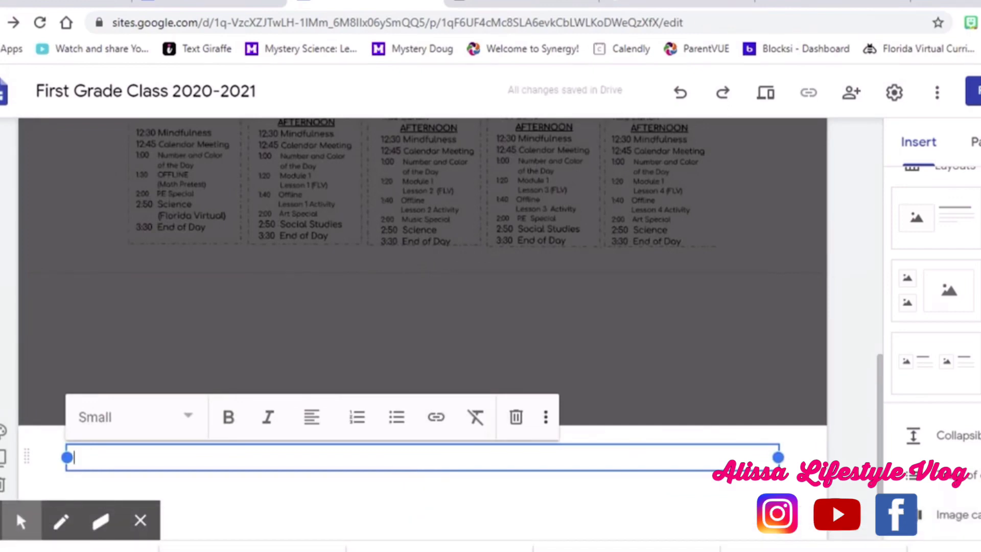
type("teacher a")
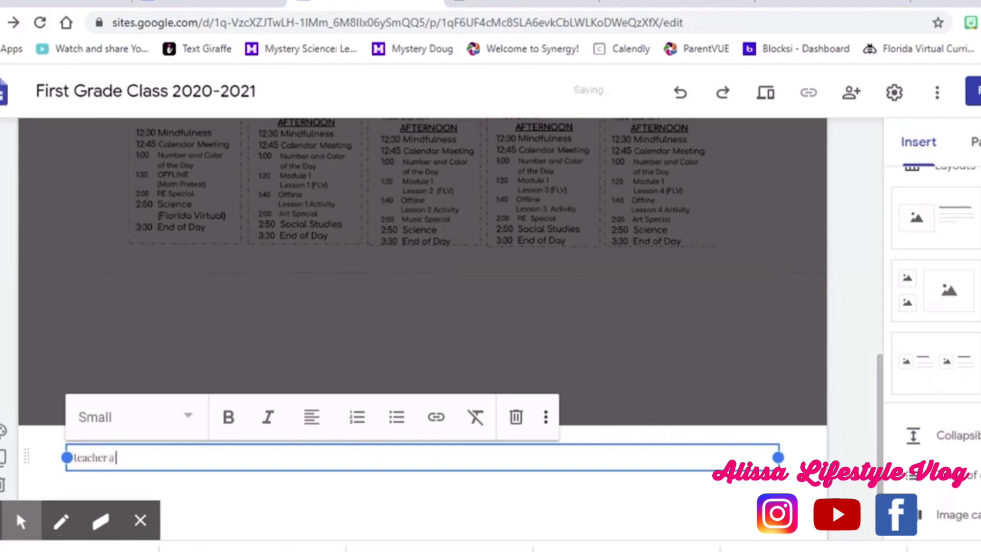
type("school.org")
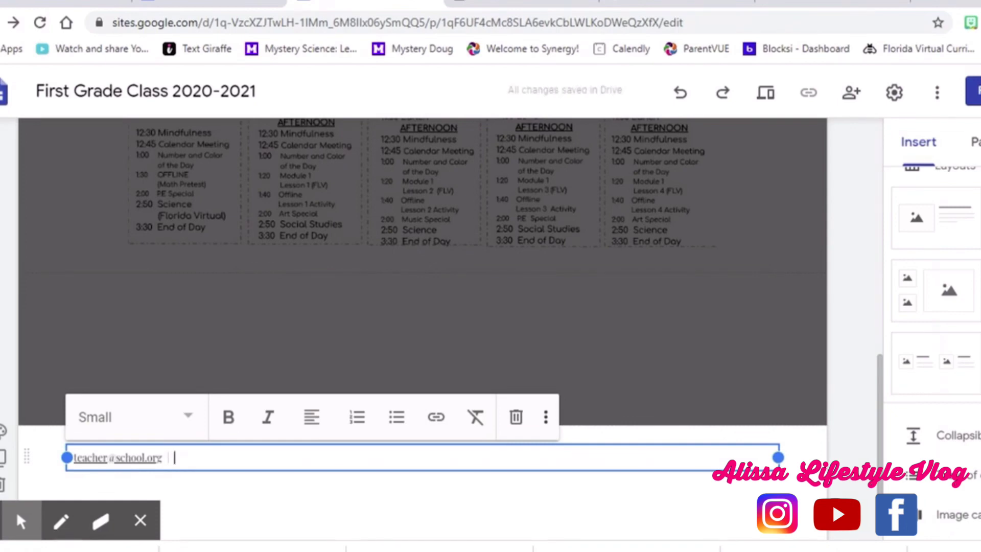
type("Elementary School")
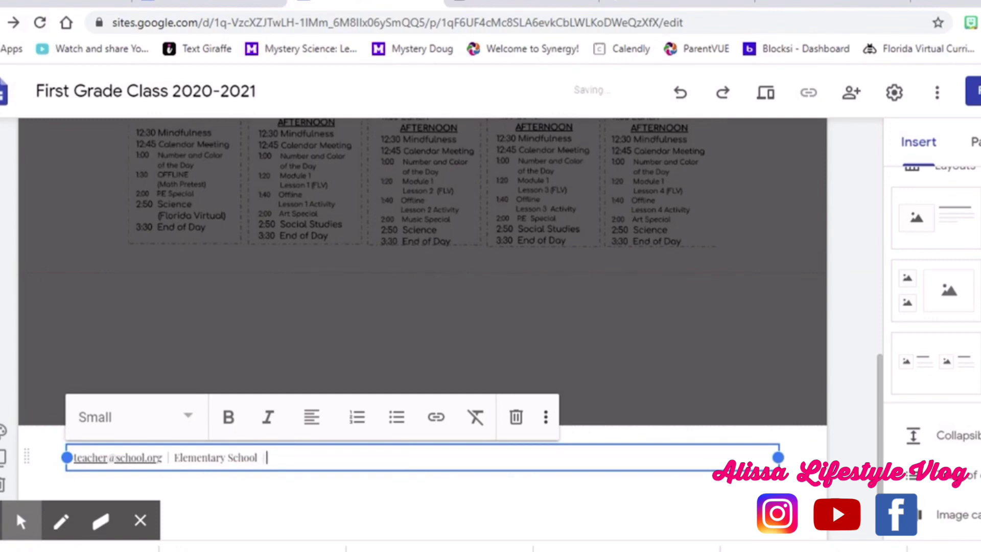
type("| 321-xxx-xxxx")
left_click(312, 417)
left_click(317, 475)
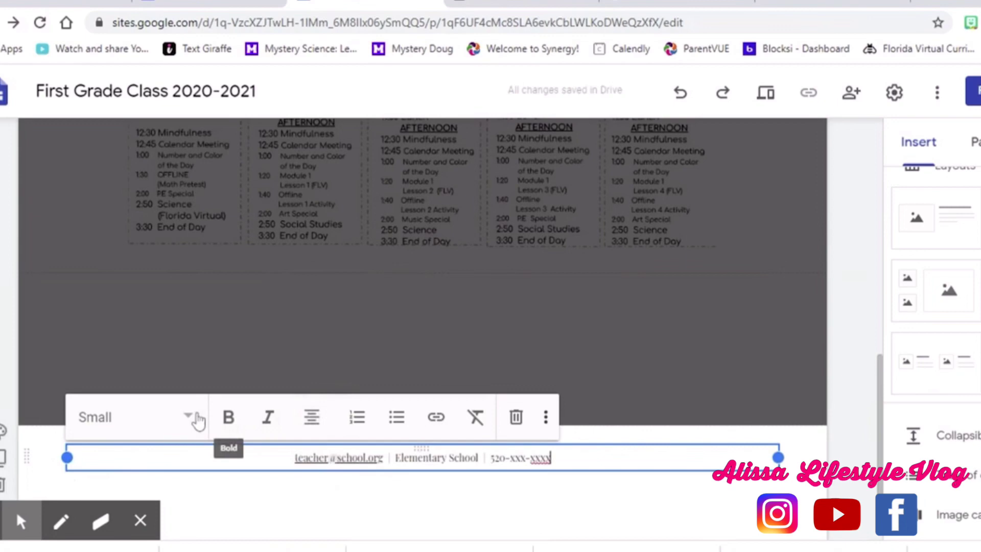
Try Title, Heading and Subheading styles on the footer, then settle on Normal text
left_click(197, 418)
left_click(130, 391)
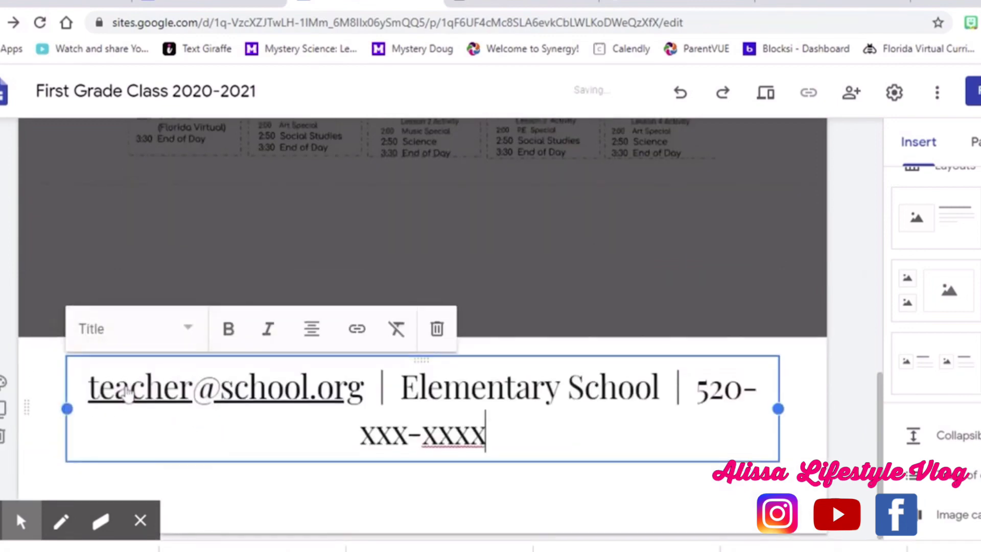
left_click(189, 330)
left_click(125, 424)
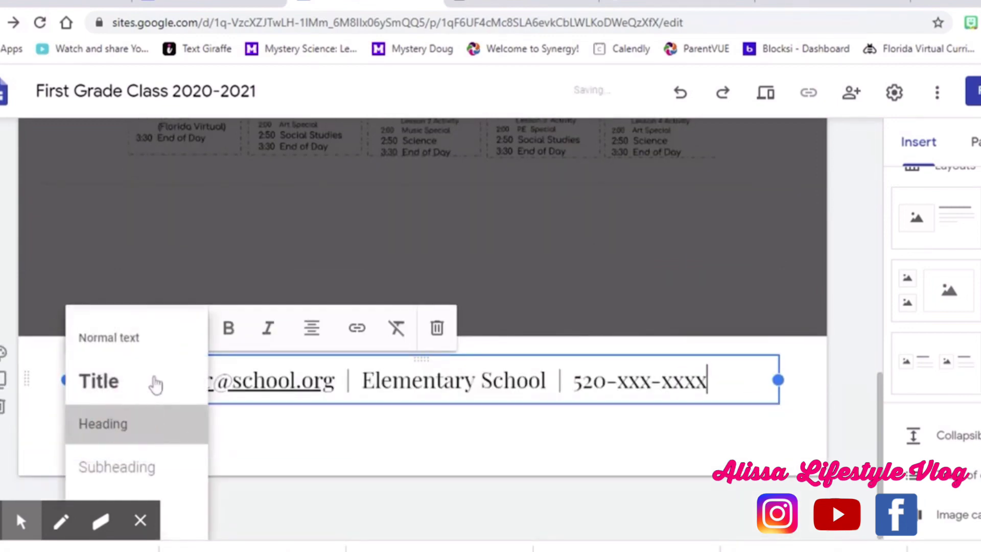
left_click(190, 387)
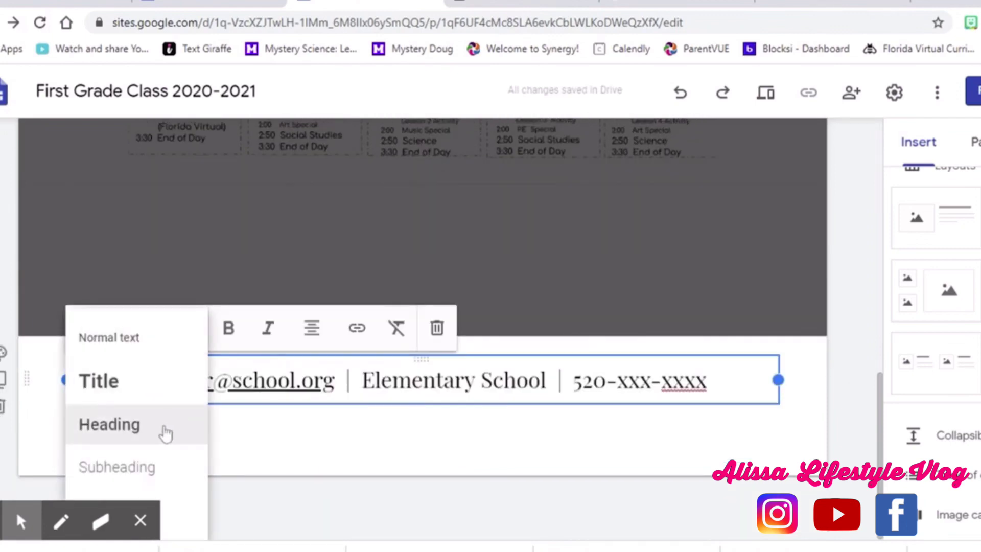
left_click(145, 466)
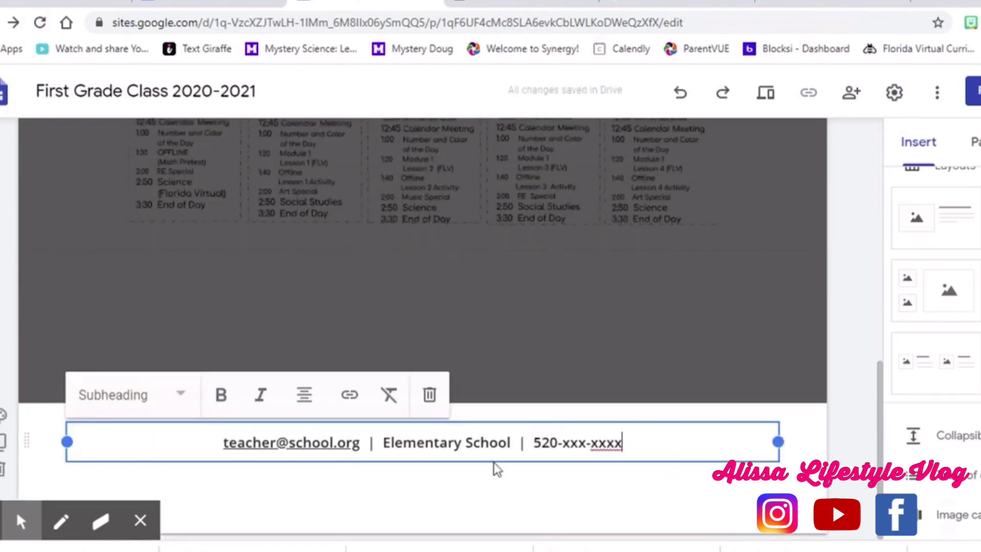
left_click(180, 395)
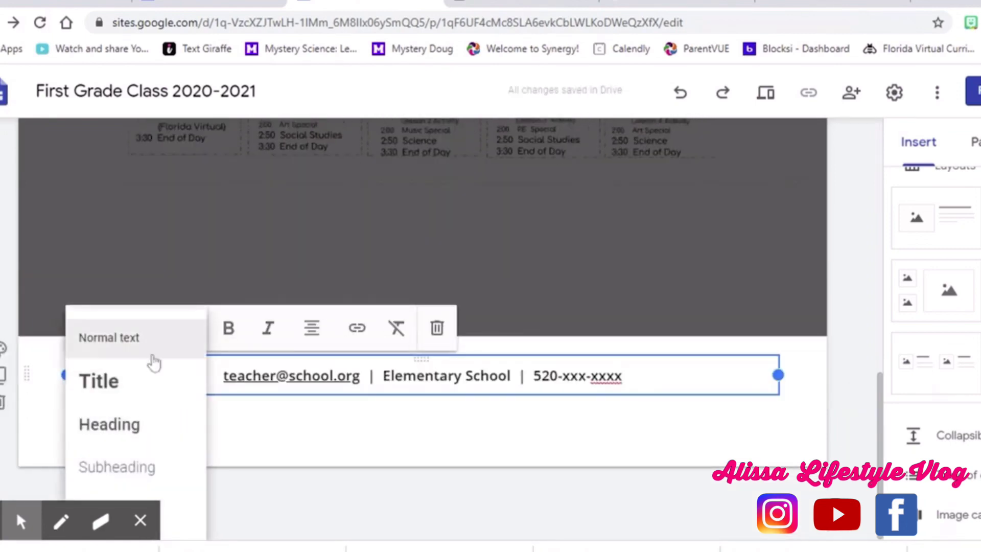
left_click(137, 349)
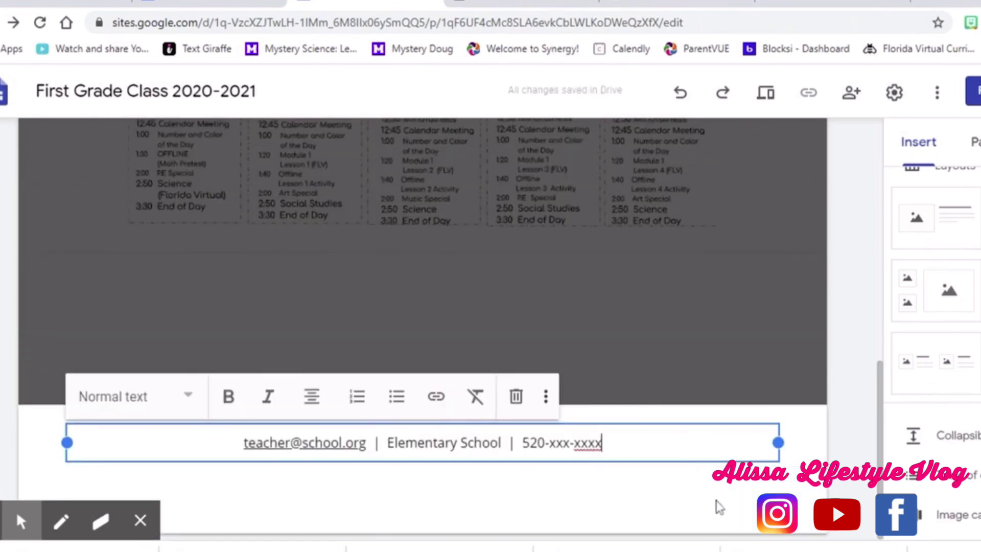
left_click(676, 369)
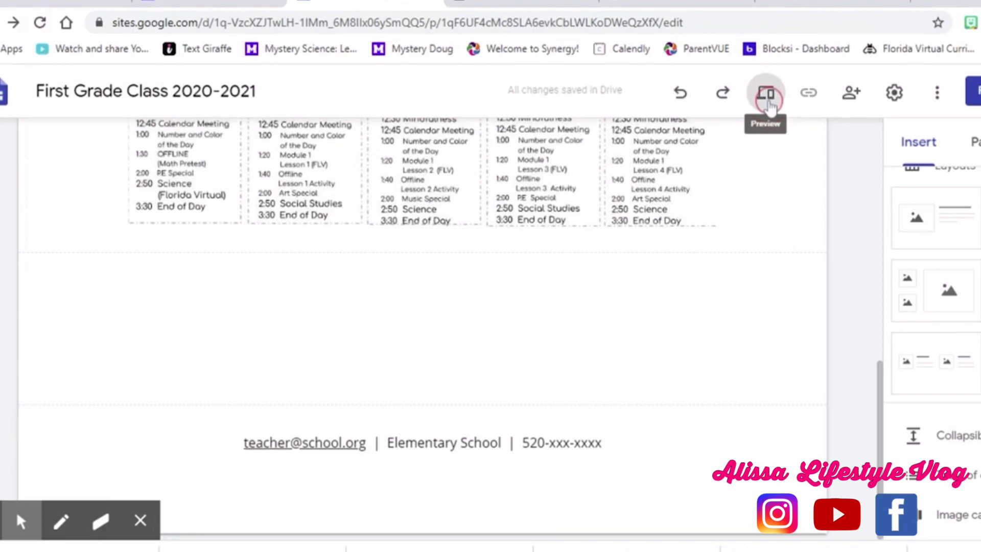
Preview the site's Home page as visitors see it, then start a new page
left_click(767, 97)
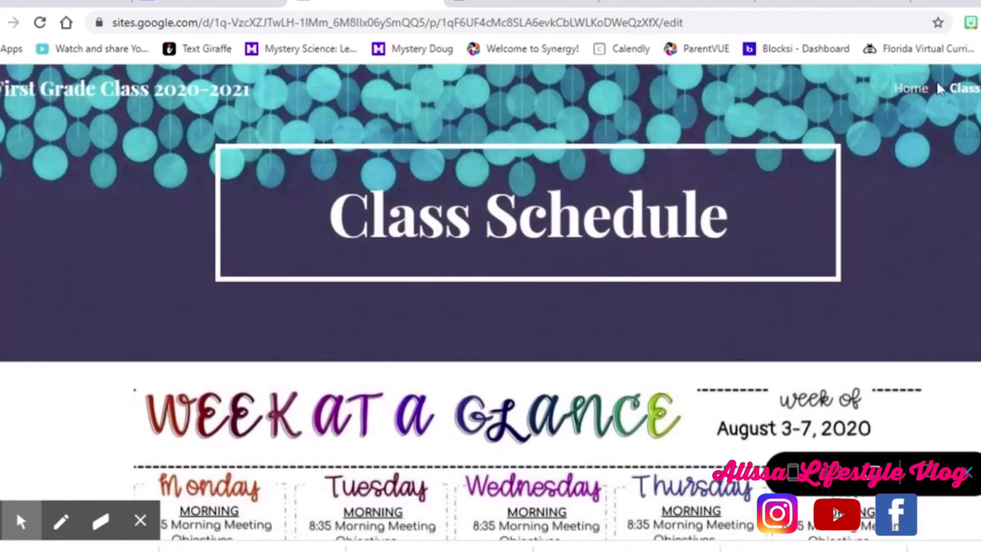
left_click(913, 89)
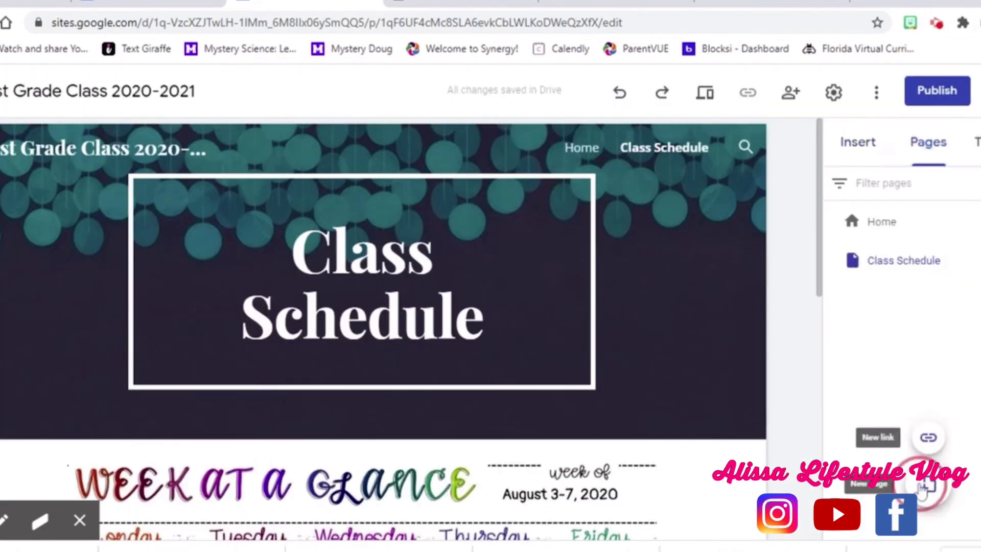
left_click(922, 489)
left_click(656, 333)
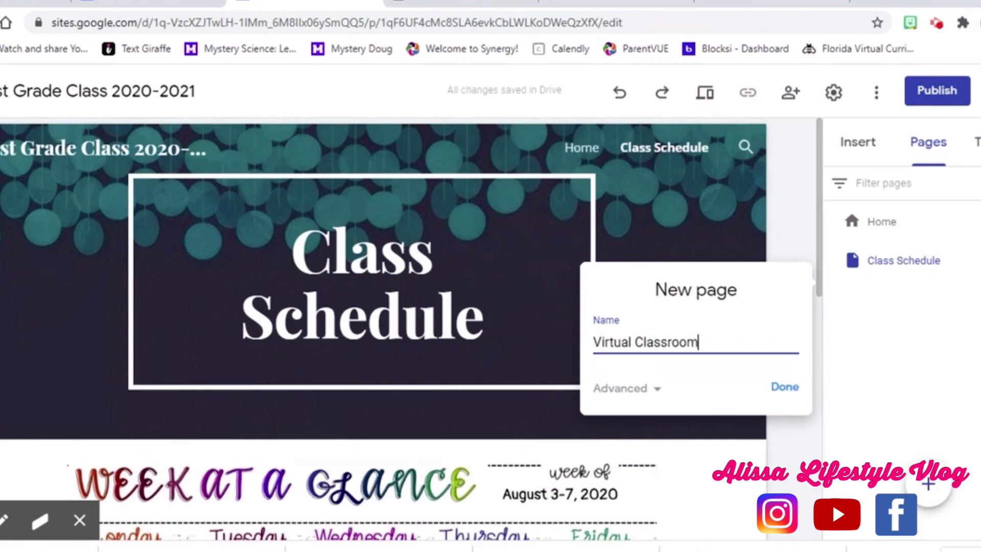
Create the Virtual Classroom page and scroll down to check its footer
left_click(784, 387)
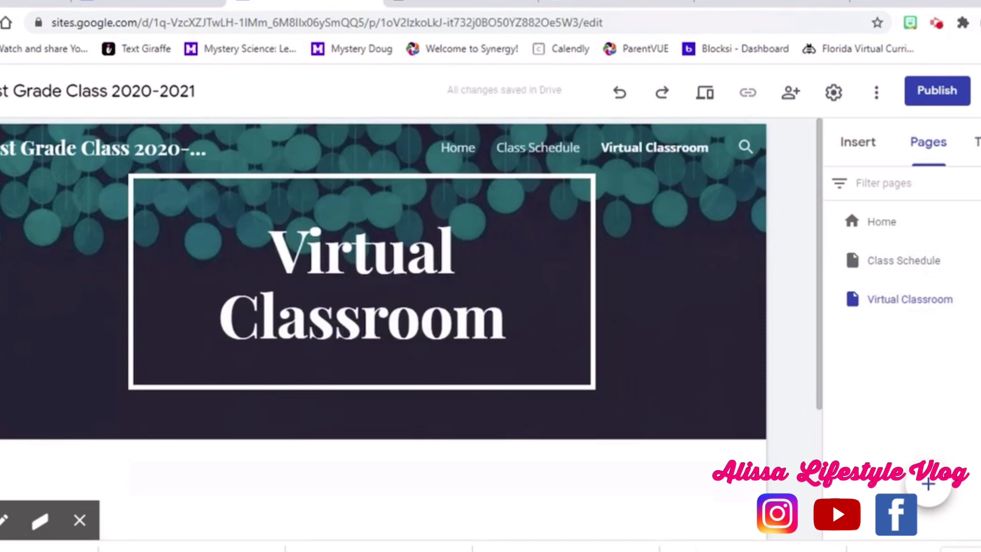
scroll(782, 387, "down", 3)
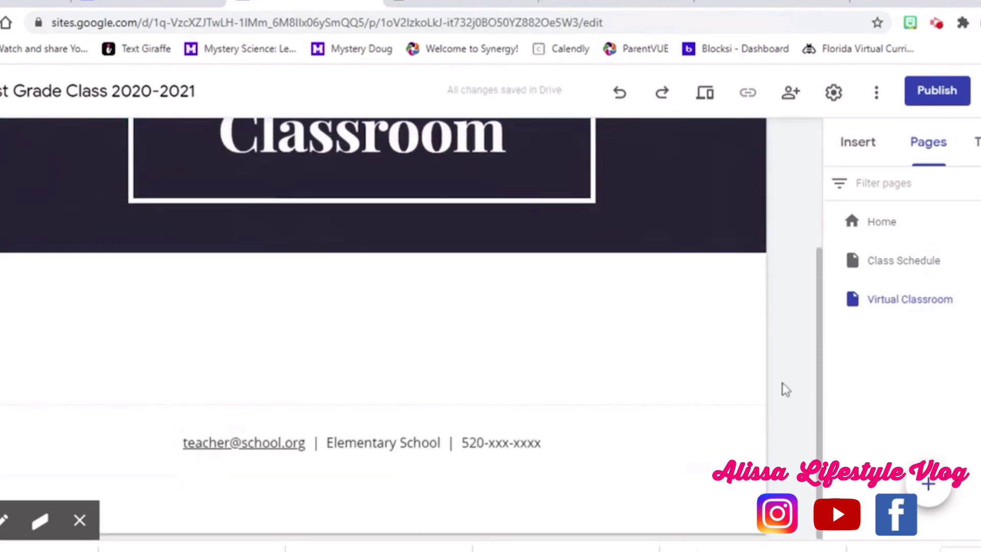
left_click(872, 149)
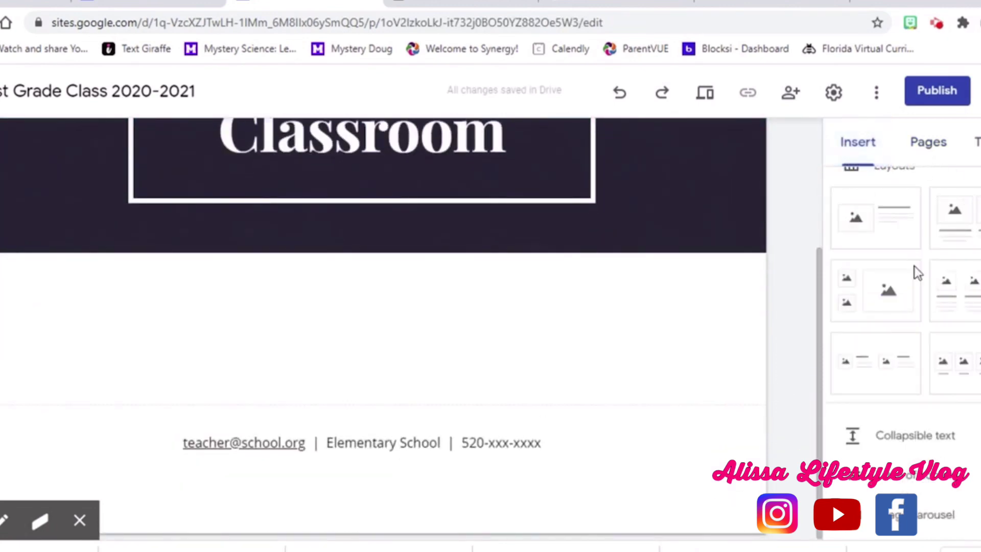
Embed the virtual kindergarten classroom slides from Drive's KINDERGARTEN > Morning Meeting folder
scroll(914, 274, "up", 3)
left_click(966, 285)
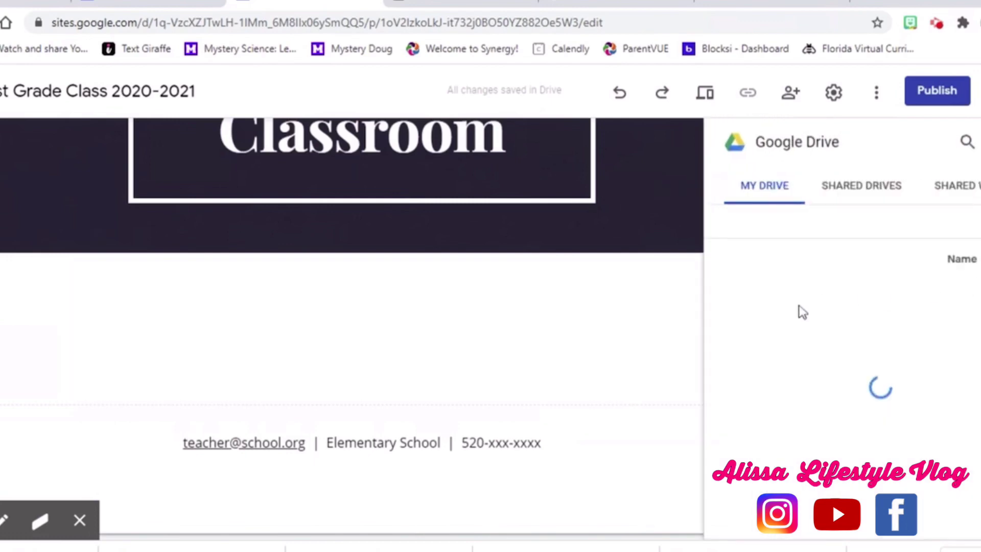
double_click(961, 342)
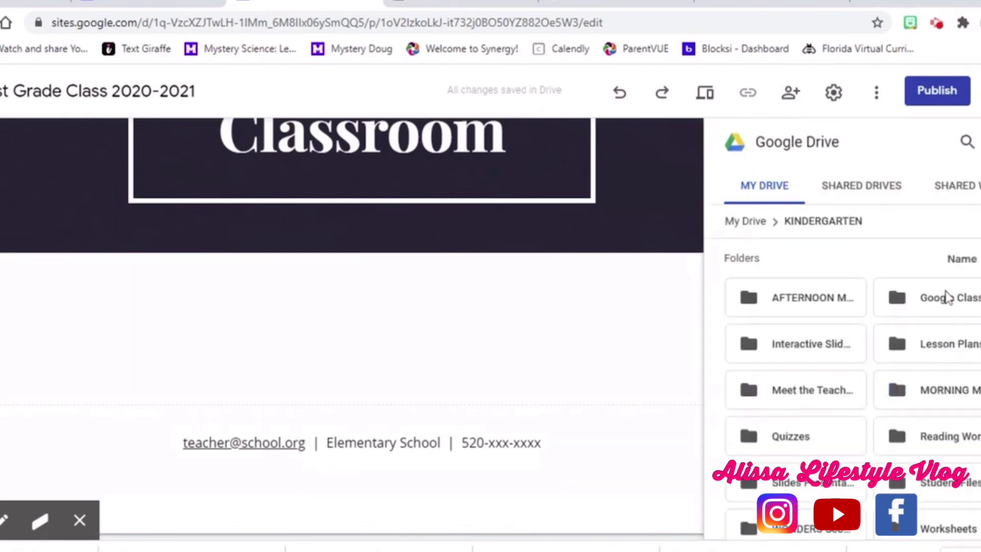
double_click(948, 391)
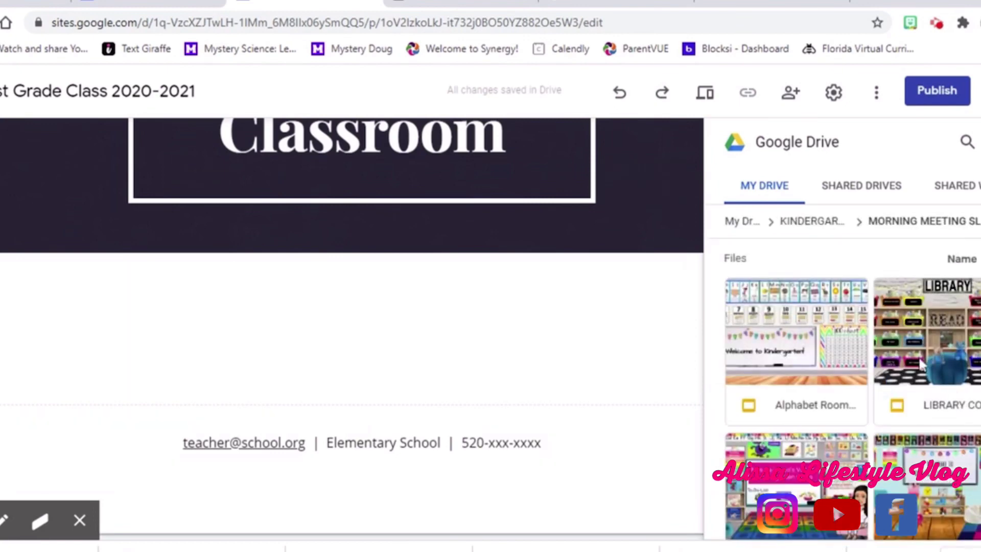
scroll(869, 399, "down", 2)
left_click(813, 422)
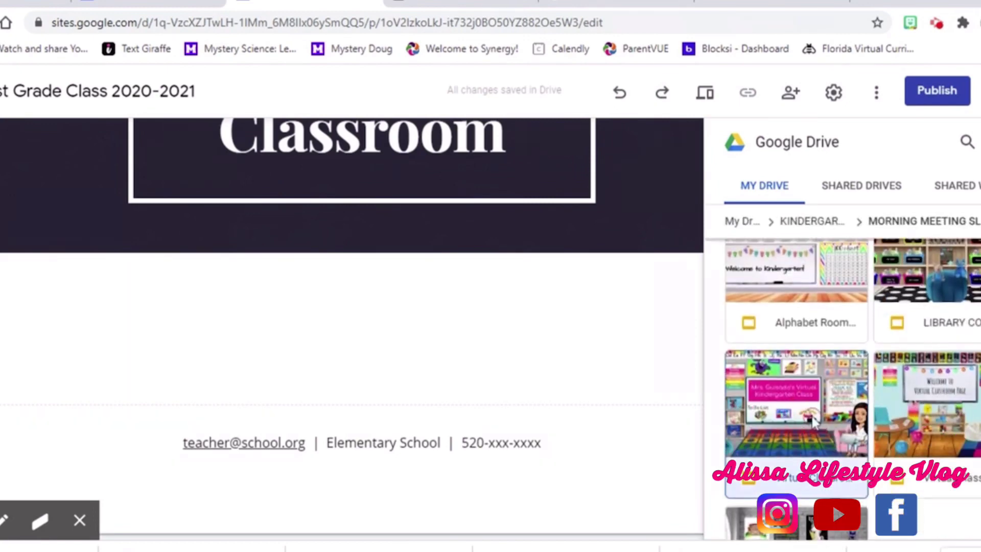
left_click(973, 521)
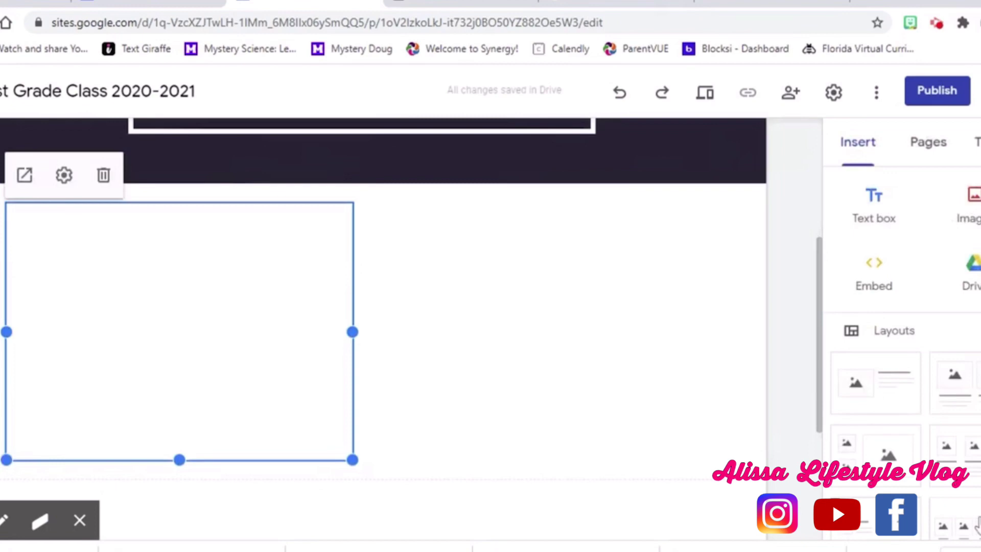
Center and enlarge the embedded slides to span most of the page, then preview the site
left_click(275, 318)
left_click_drag(275, 318, 389, 350)
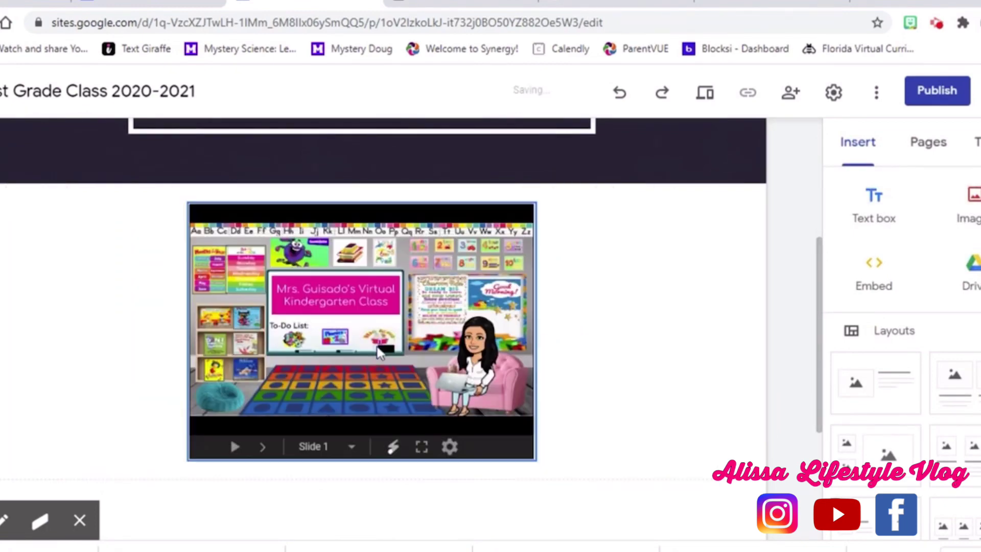
left_click(231, 438)
left_click_drag(535, 331, 675, 353)
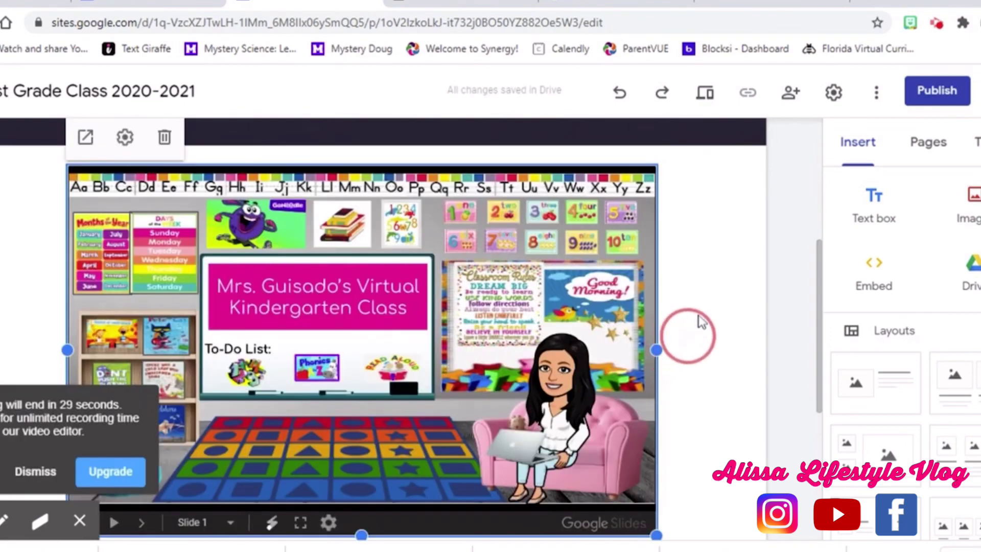
left_click(706, 93)
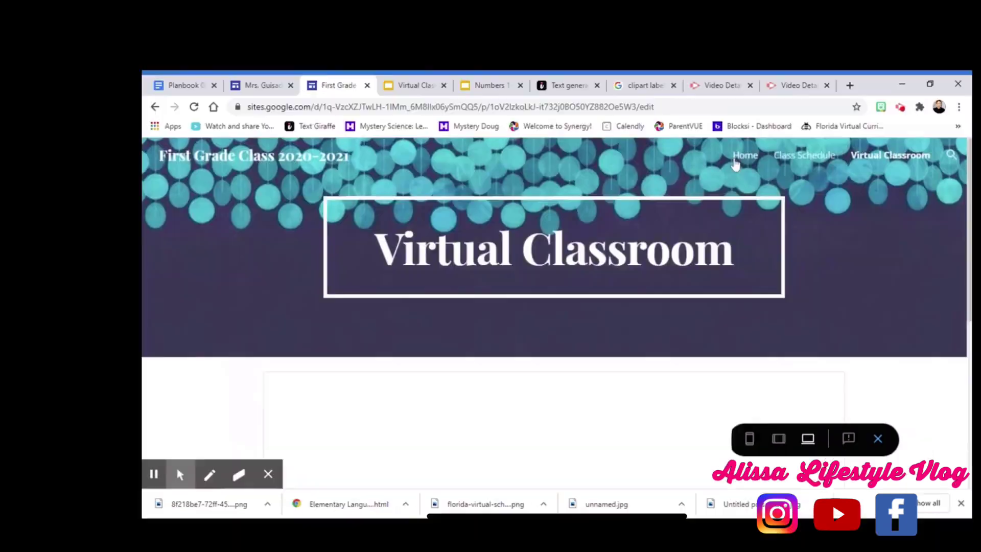
In preview, view the Home page and scroll through the Class Schedule page
left_click(750, 160)
scroll(827, 371, "up", 5)
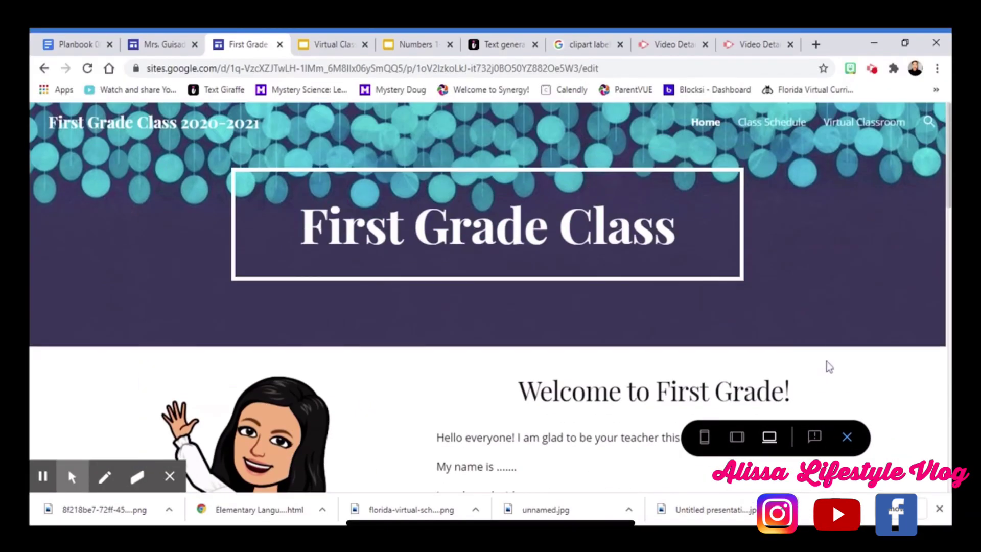
left_click(771, 125)
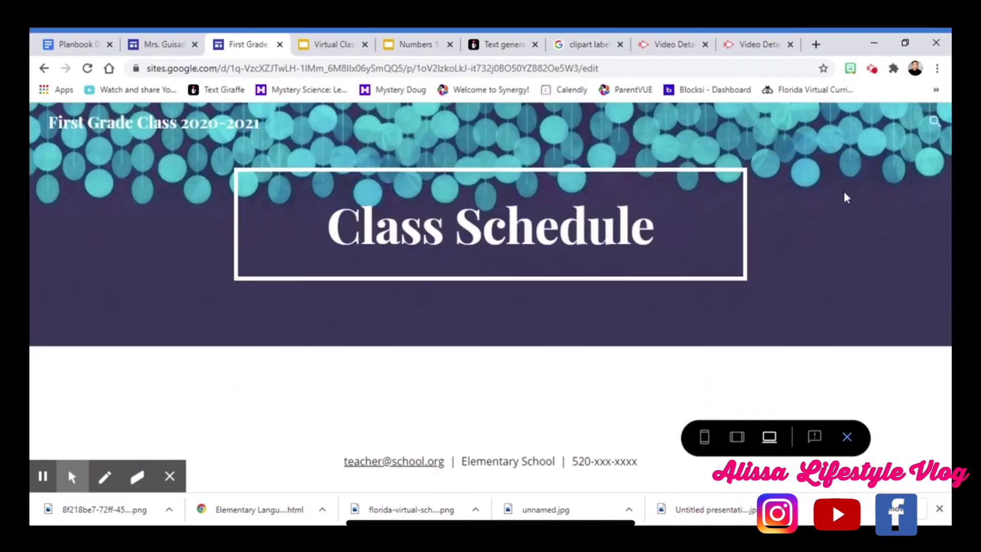
scroll(757, 301, "down", 6)
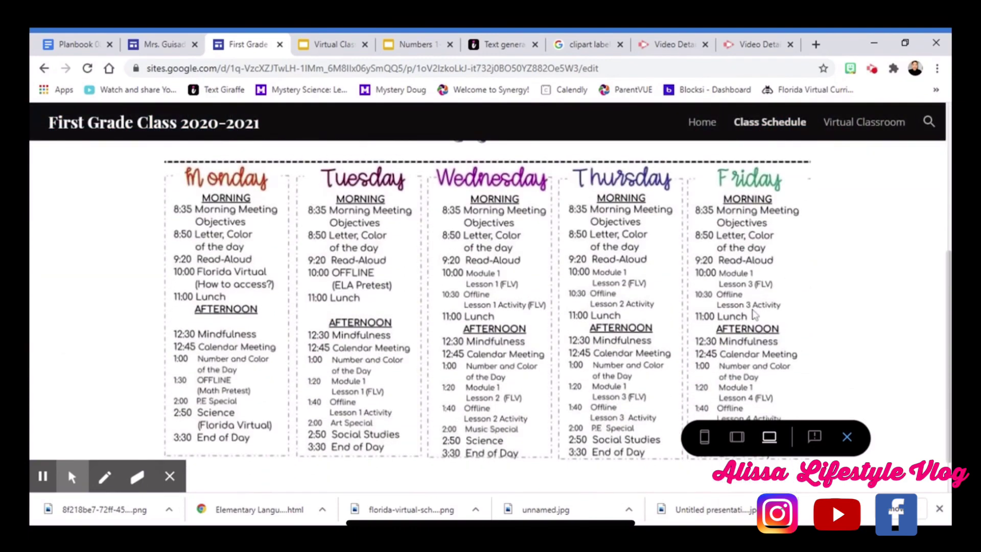
scroll(753, 314, "up", 8)
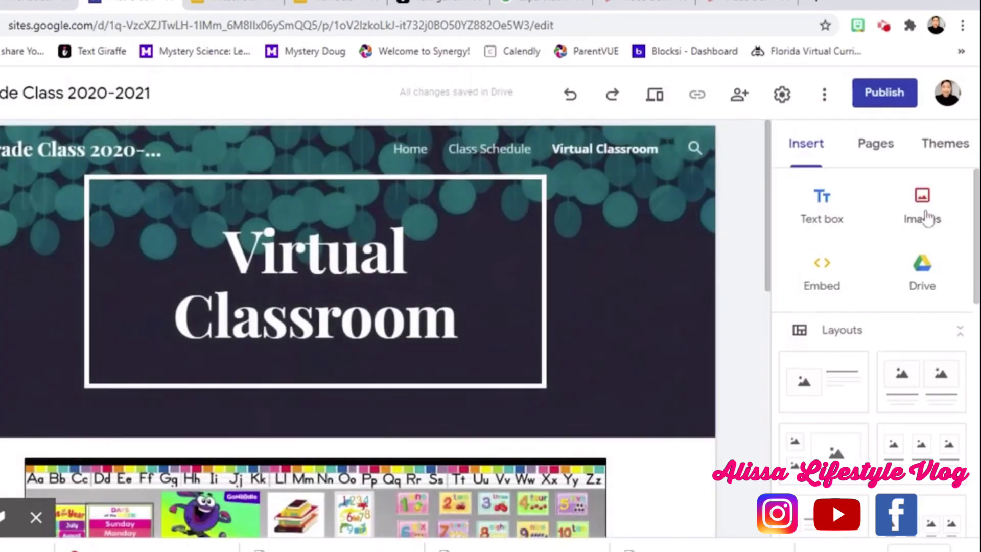
Add a new page named Parent Info from the Pages panel
left_click(876, 146)
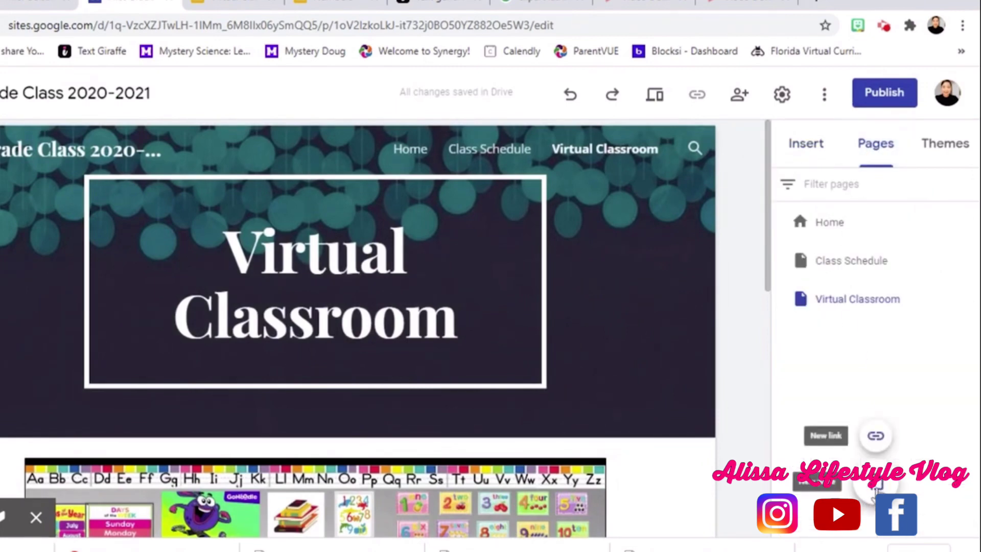
left_click(876, 489)
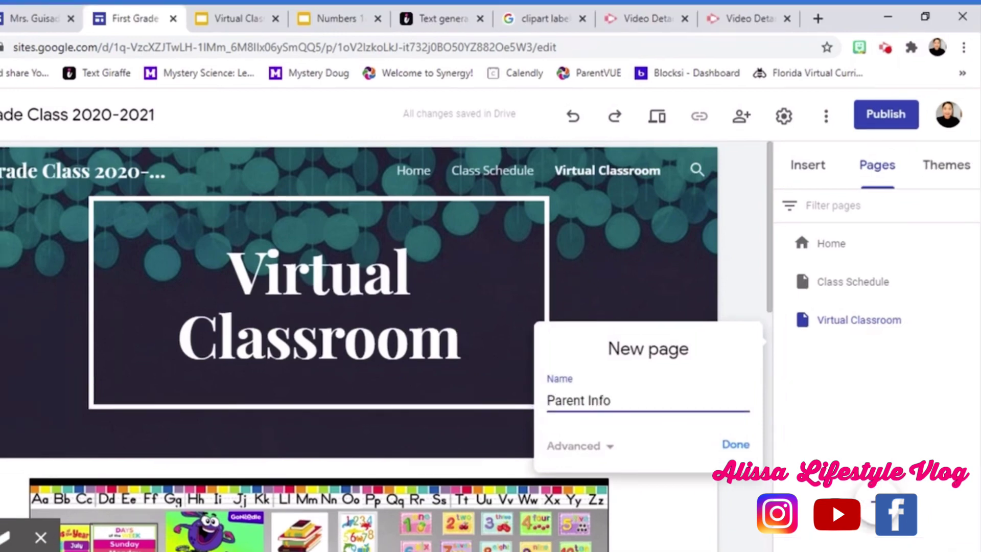
key("Return")
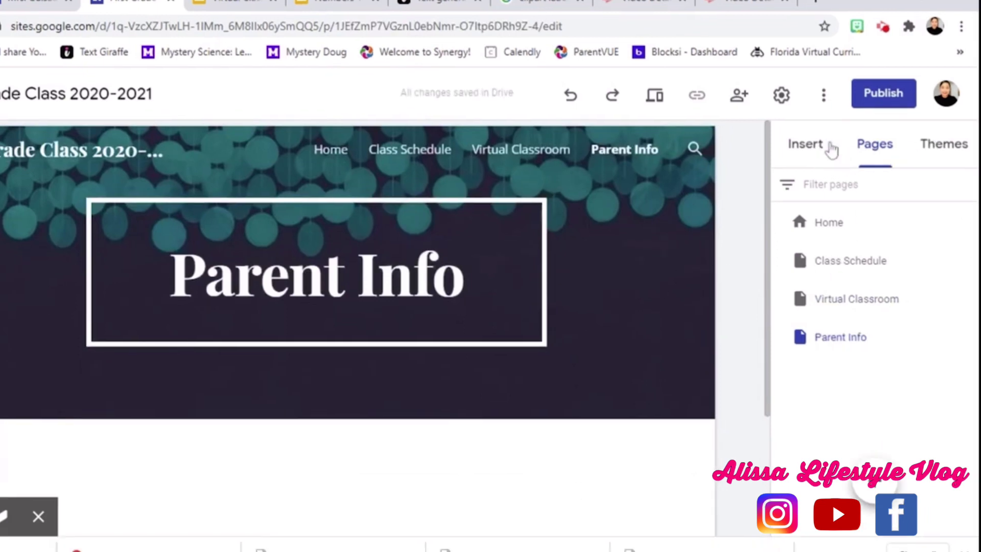
left_click(816, 167)
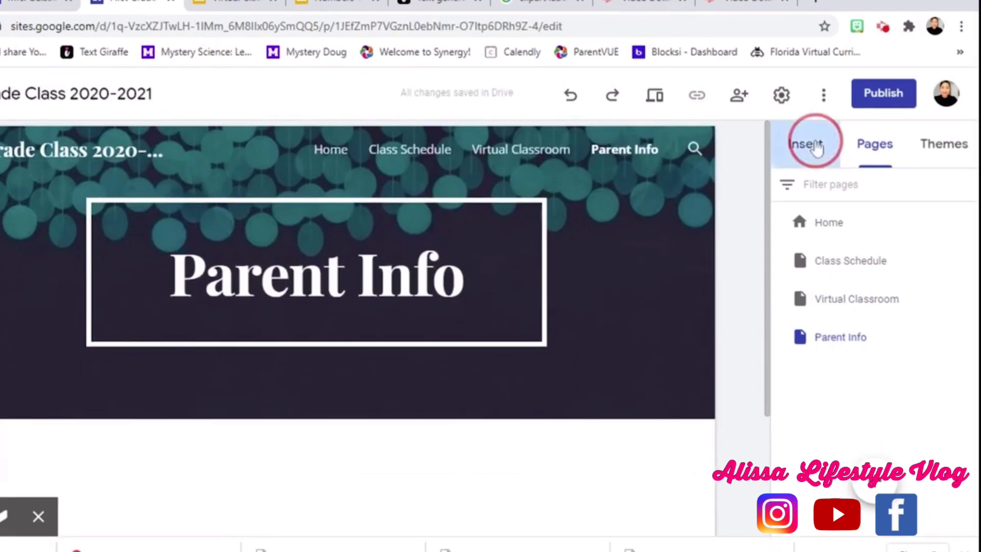
scroll(887, 375, "down", 2)
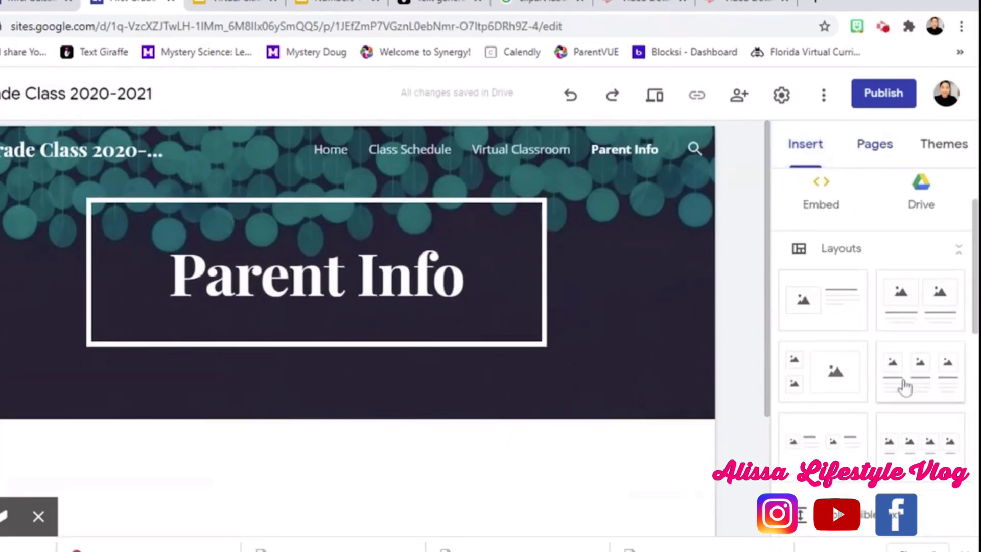
Add a three-column image layout with headings Technology Support and Newsletter
left_click_drag(904, 390, 290, 517)
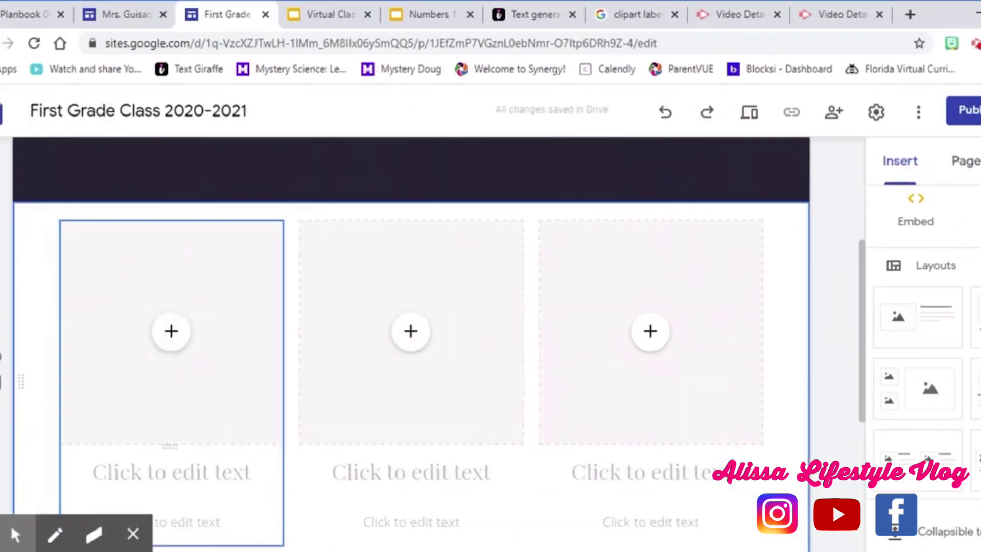
left_click(77, 453)
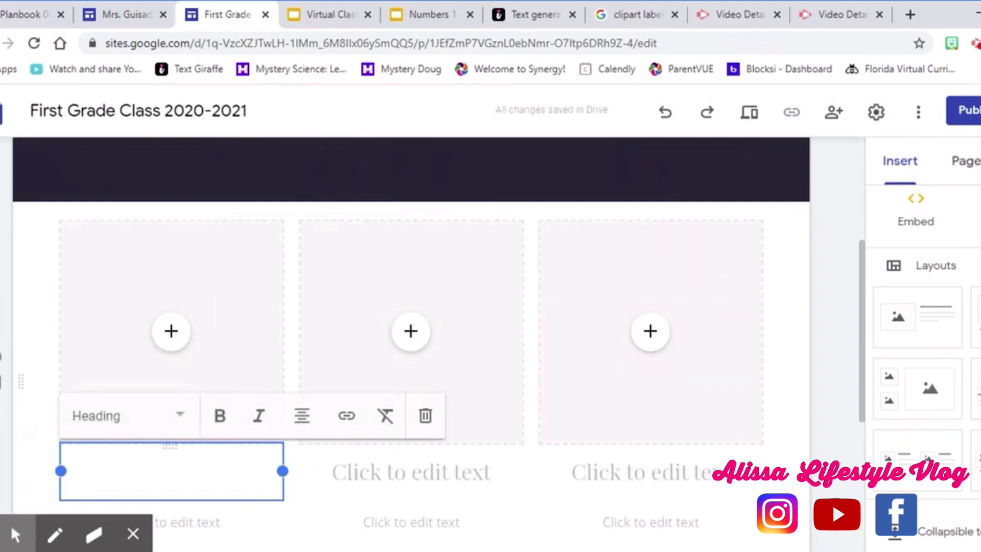
type("Te")
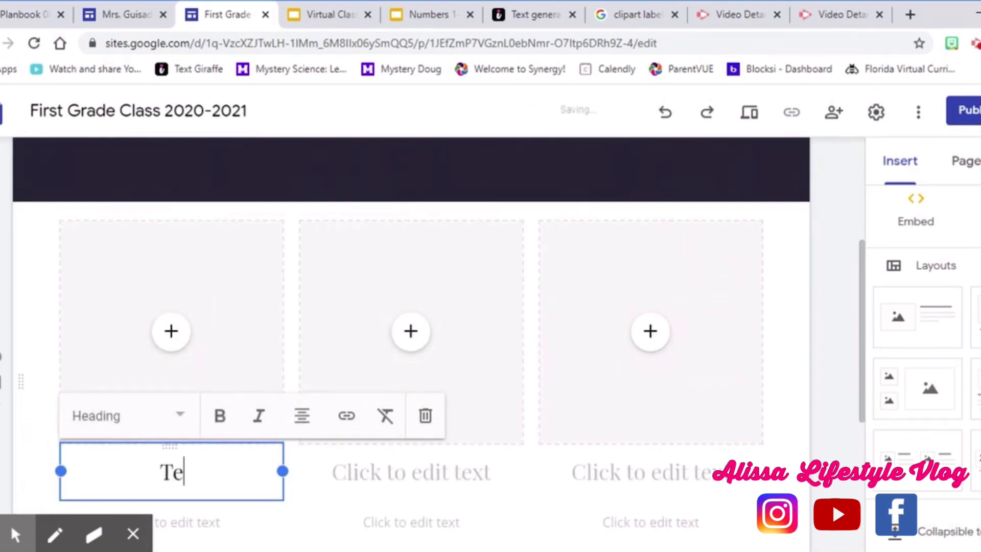
type("chnology Support")
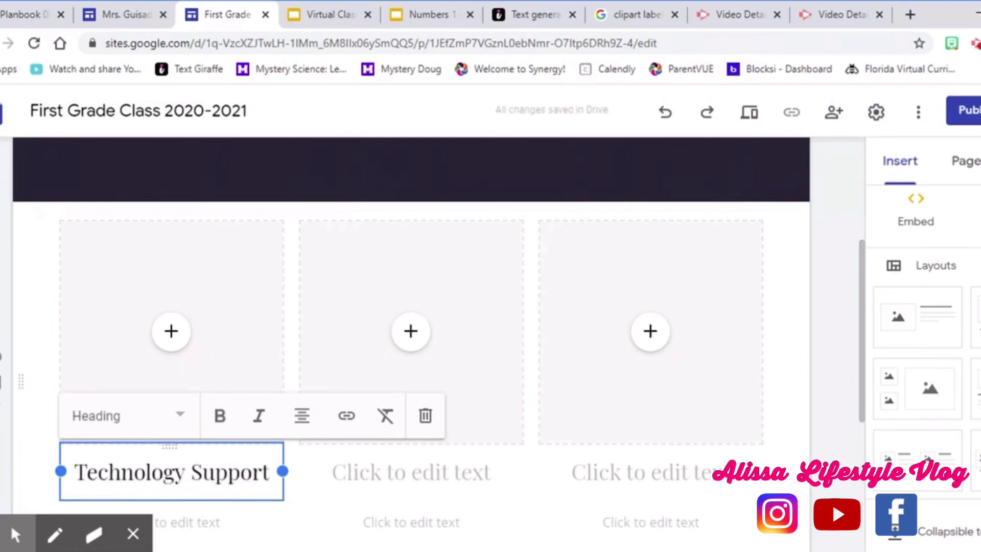
left_click(423, 486)
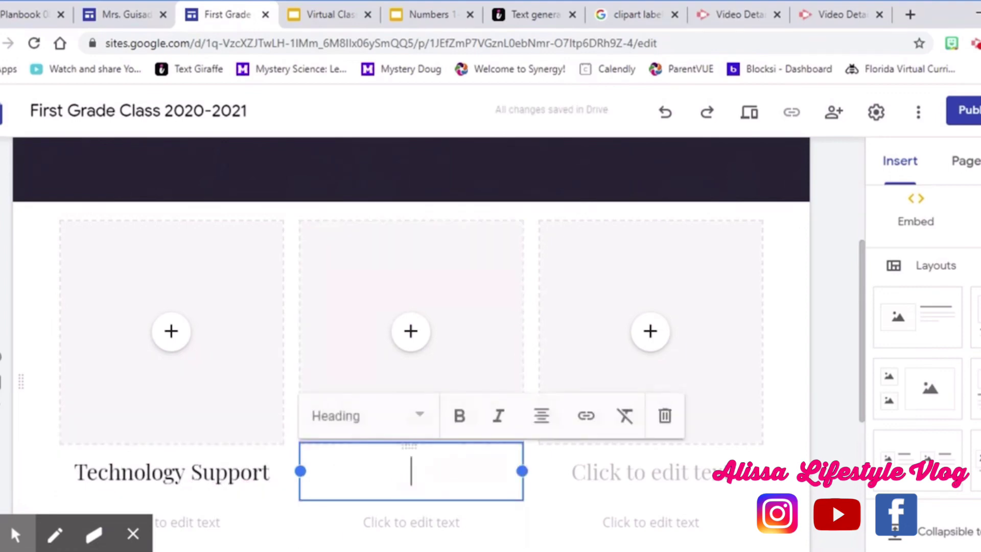
type("Newsl")
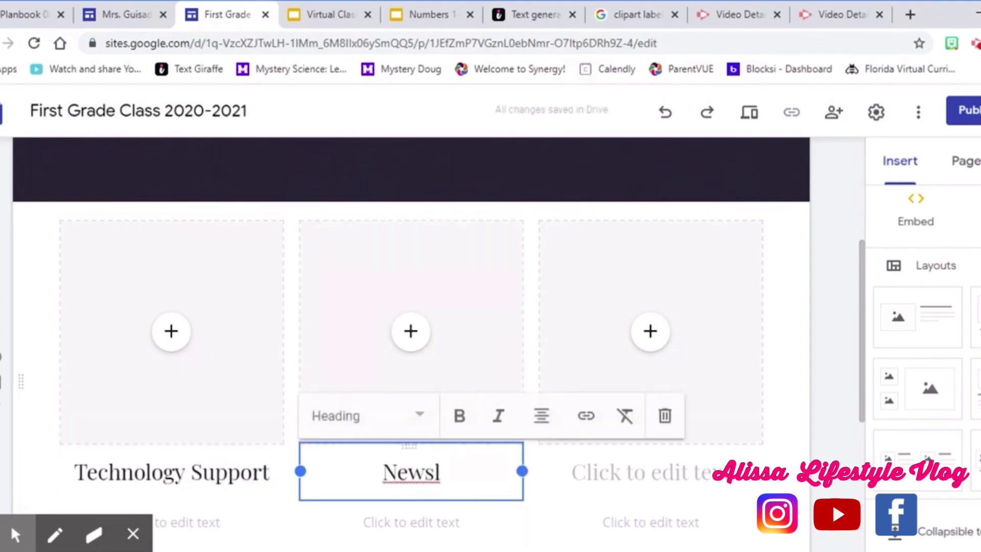
type("ettr")
key("BackSpace")
type("et")
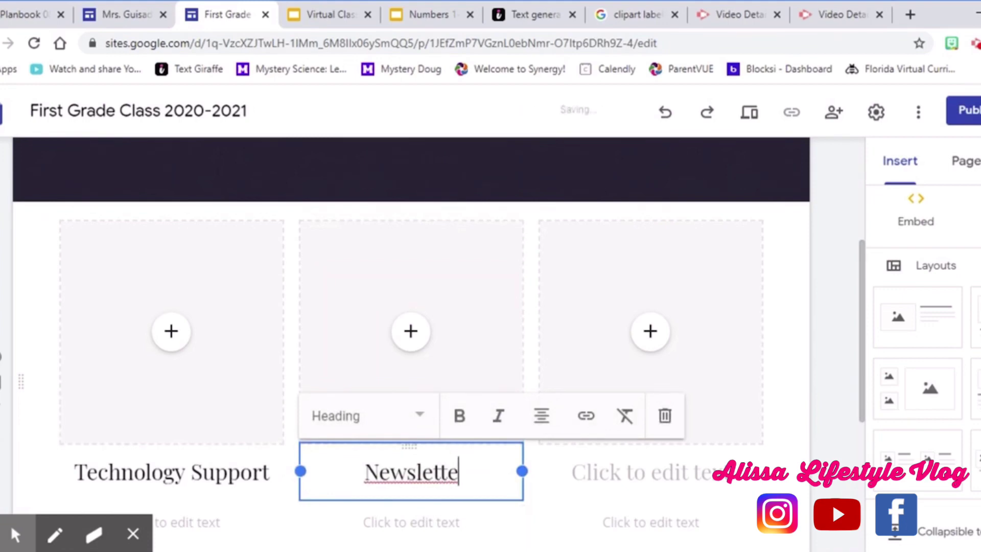
key("BackSpace")
type("r")
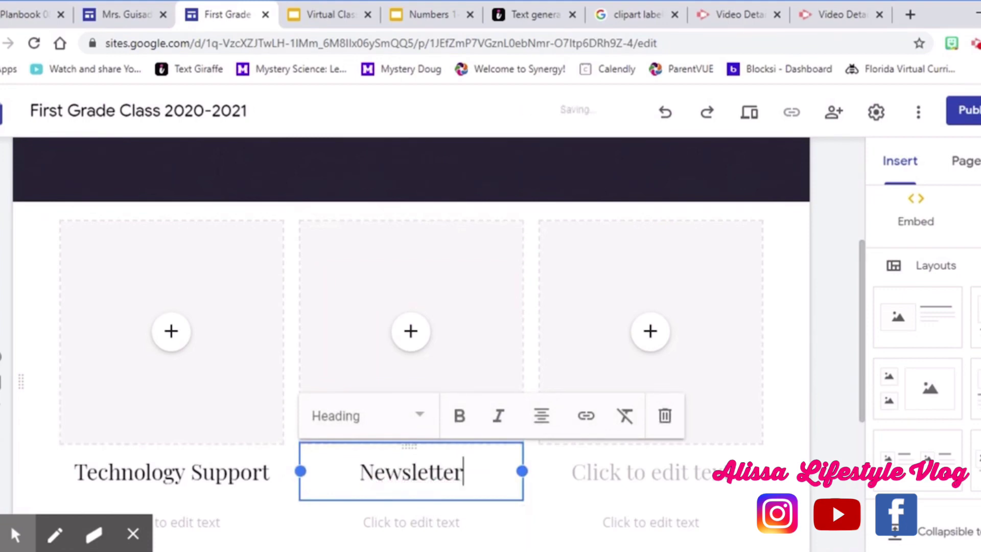
Title the third column's heading Contact Teacher
left_click(652, 471)
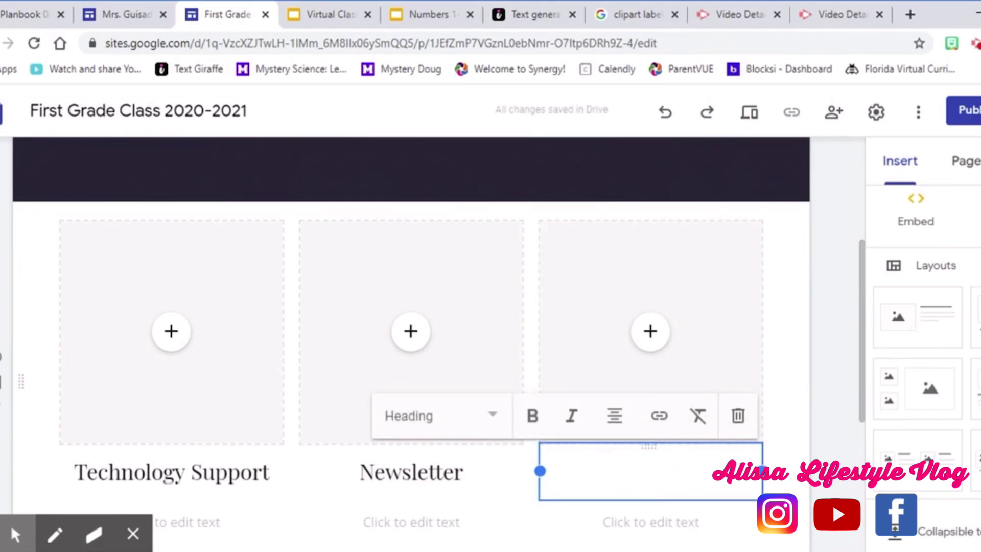
type("S")
key("BackSpace")
type("Conntac")
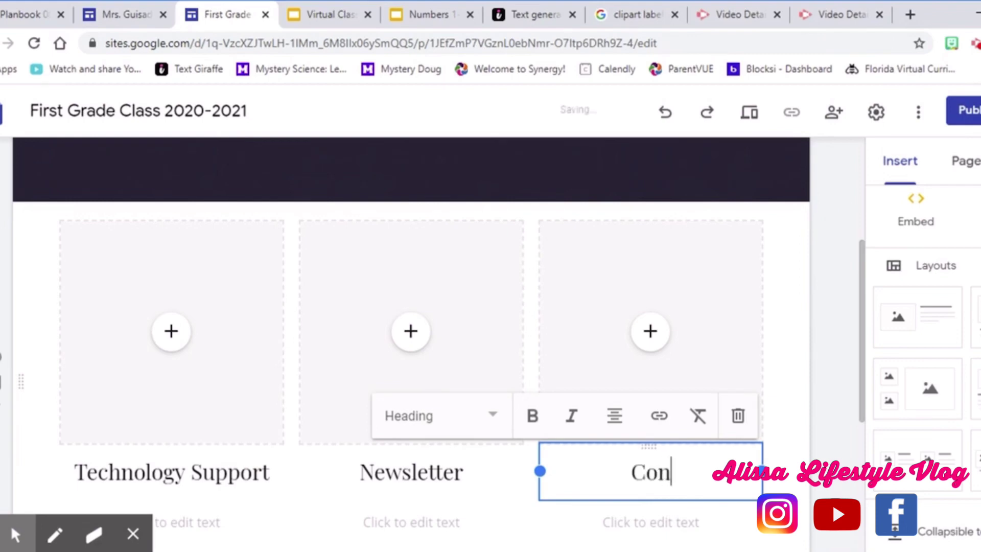
key("BackSpace")
key("BackSpace")
key("BackSpace")
key("BackSpace")
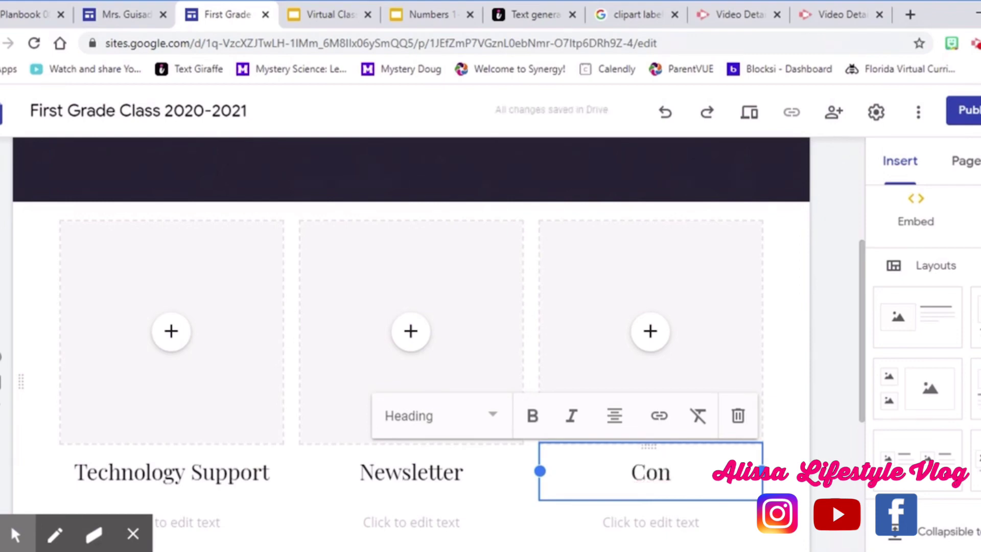
type("tact Teac")
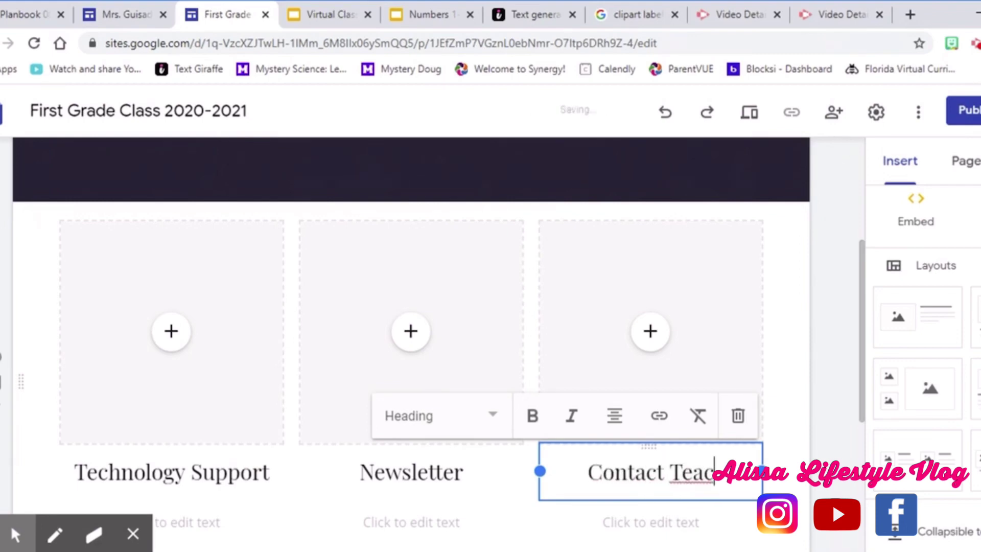
type("her")
left_click(832, 397)
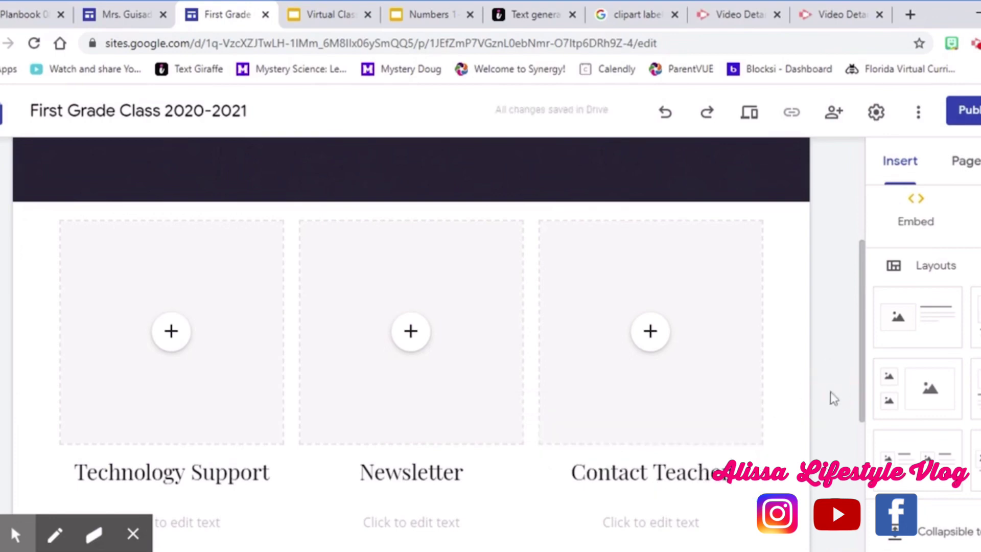
left_click(171, 333)
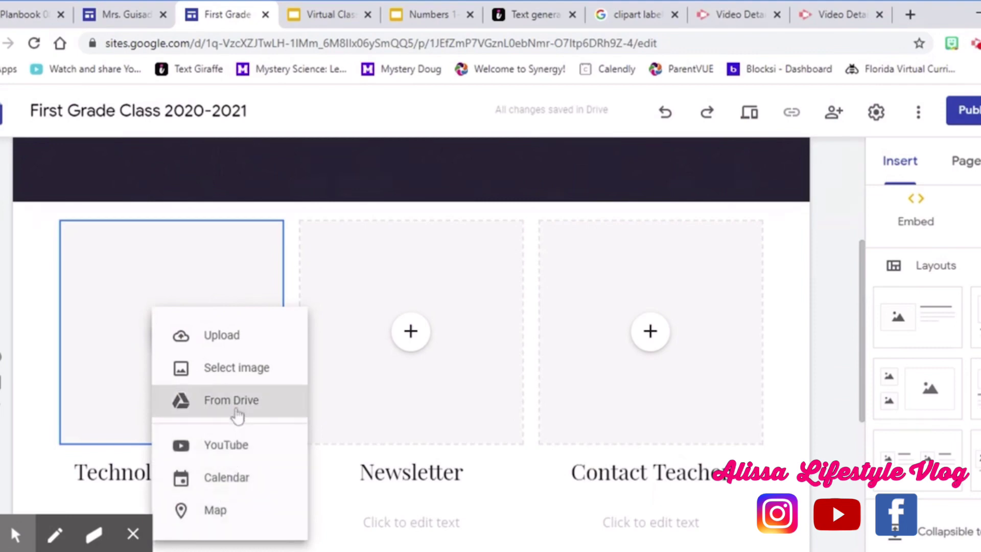
left_click(368, 330)
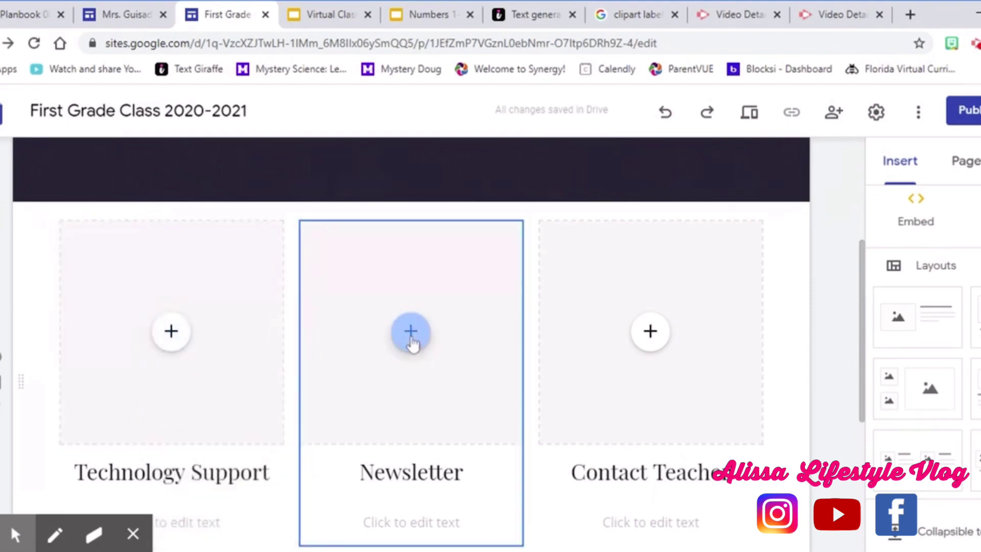
left_click(412, 340)
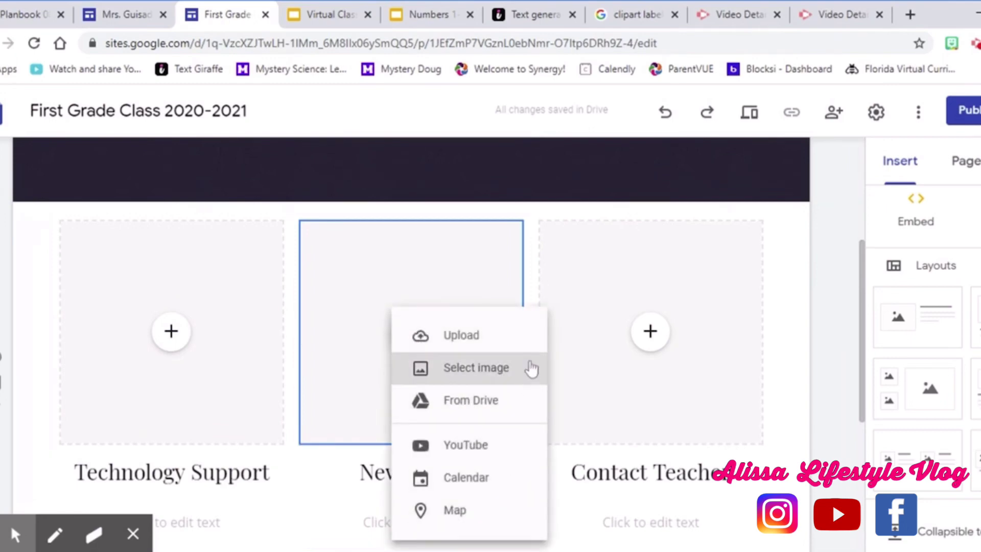
left_click(649, 353)
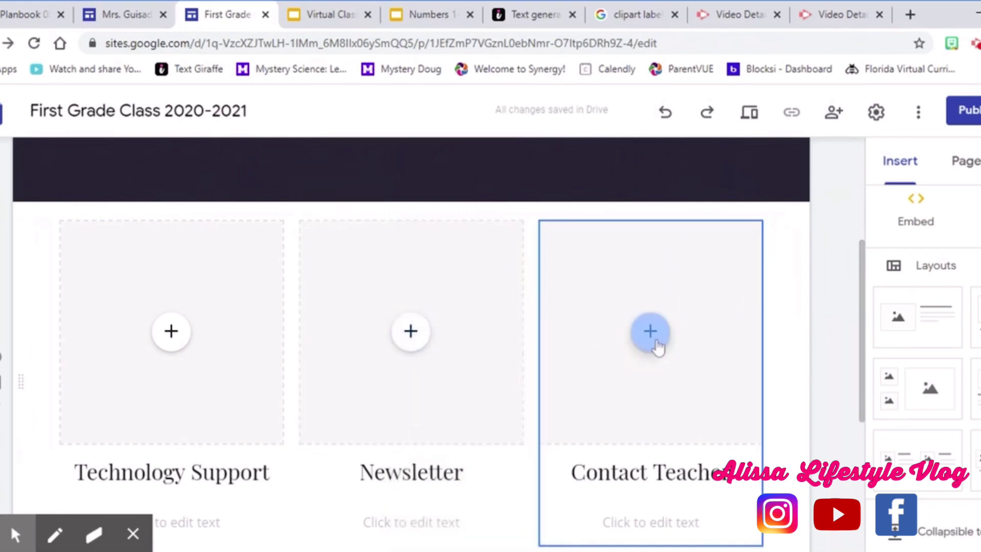
left_click(655, 343)
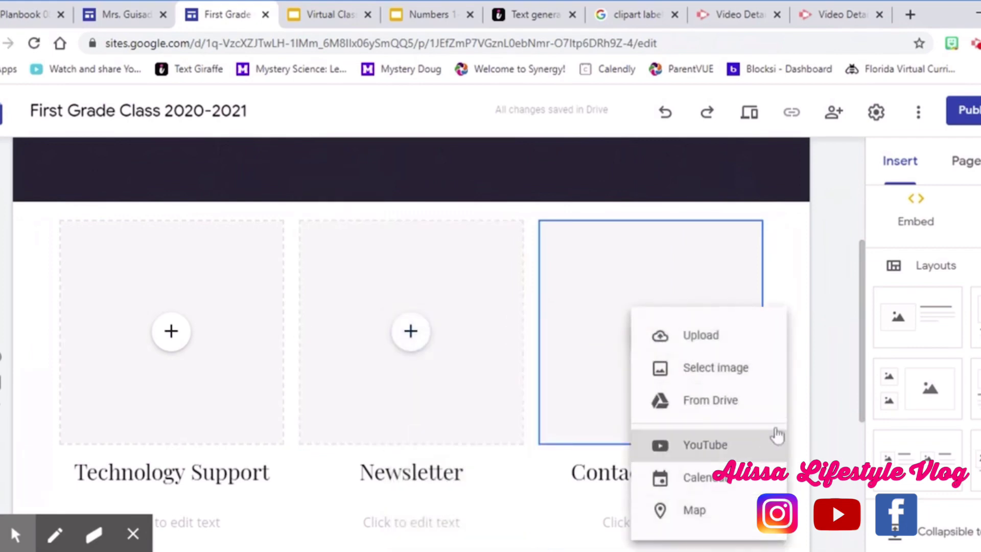
left_click(833, 368)
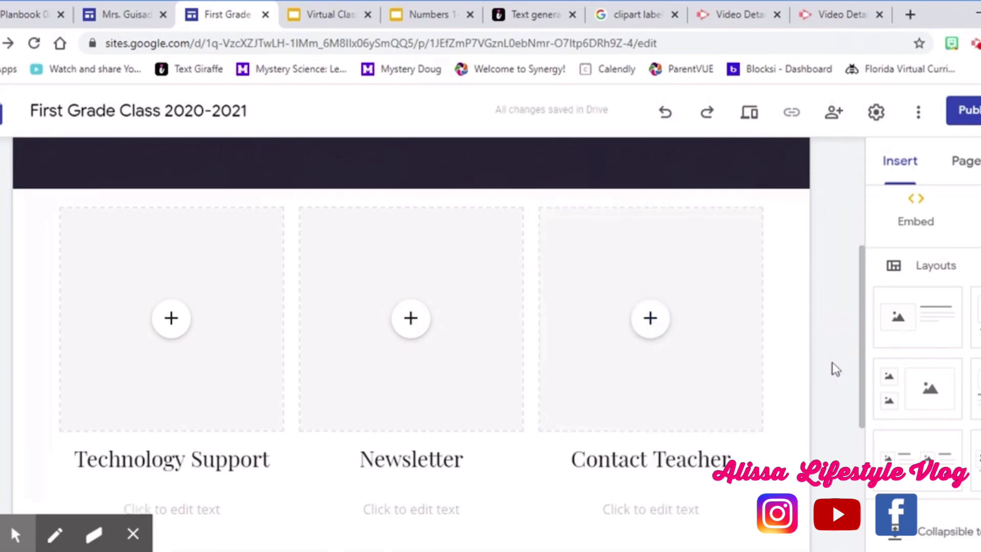
scroll(836, 369, "up", 5)
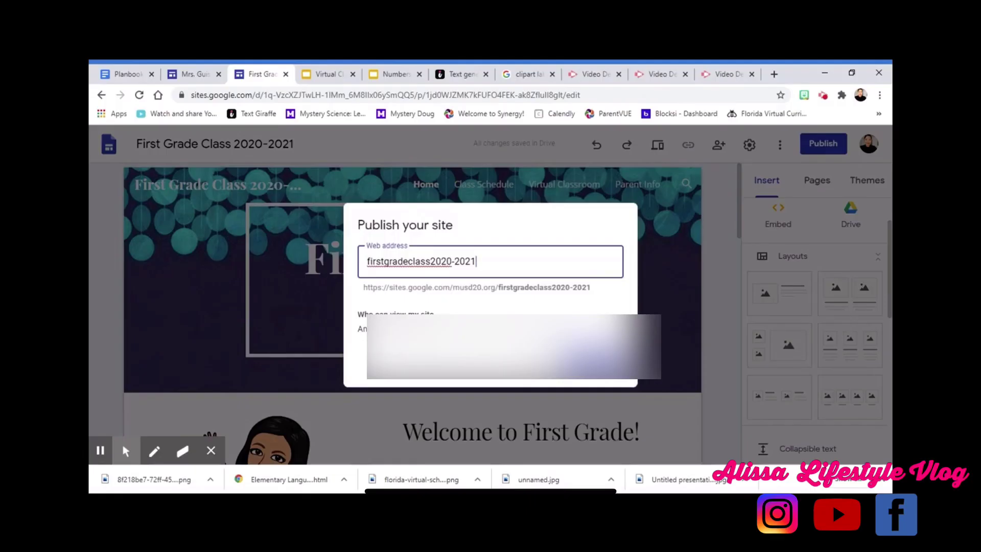
Publish the site publicly at the web address firstgrade
left_click_drag(476, 262, 366, 263)
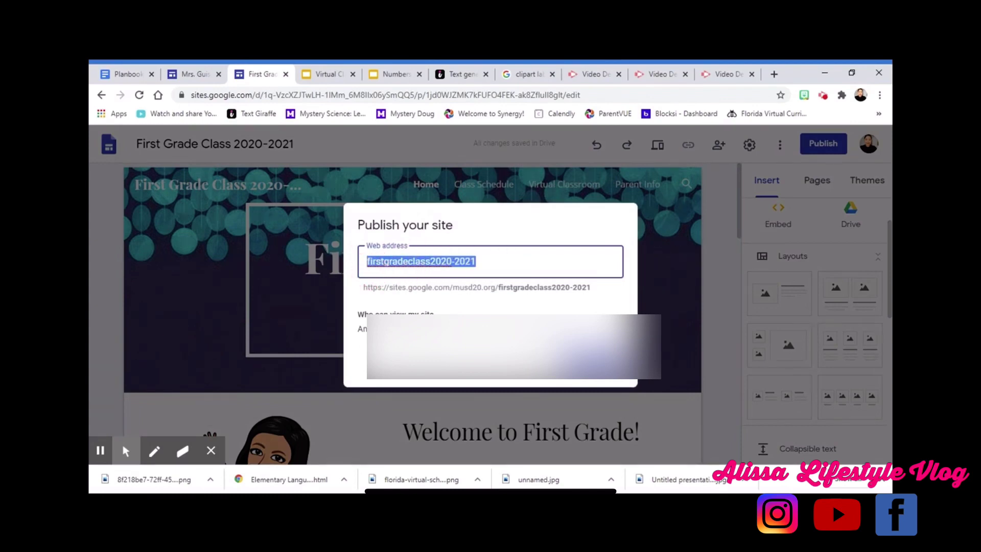
type("firstgrade")
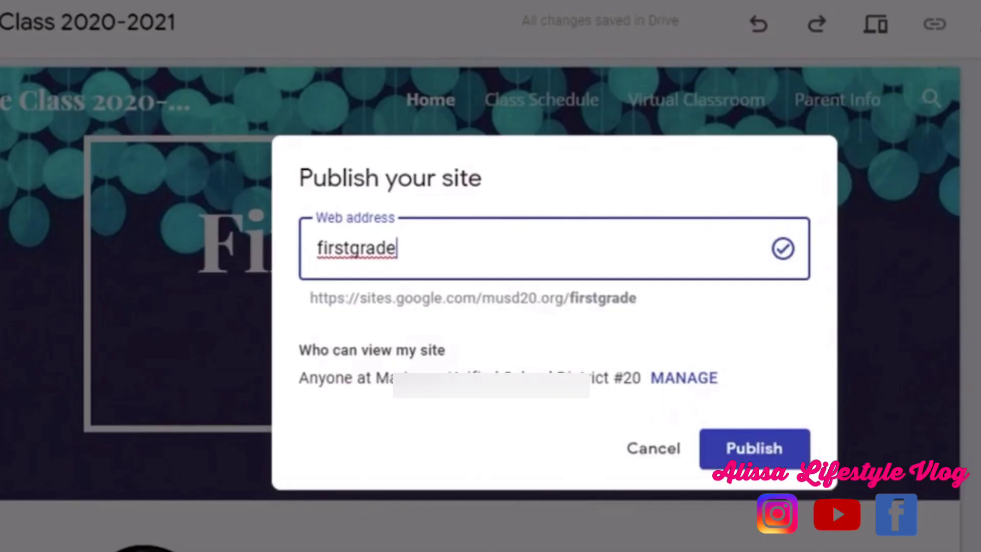
left_click(685, 390)
left_click(515, 538)
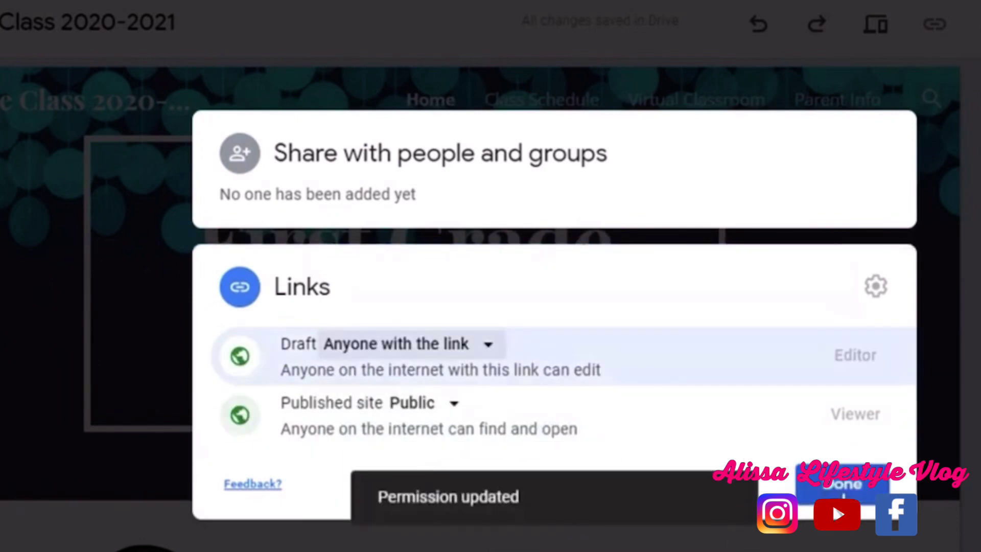
left_click(834, 486)
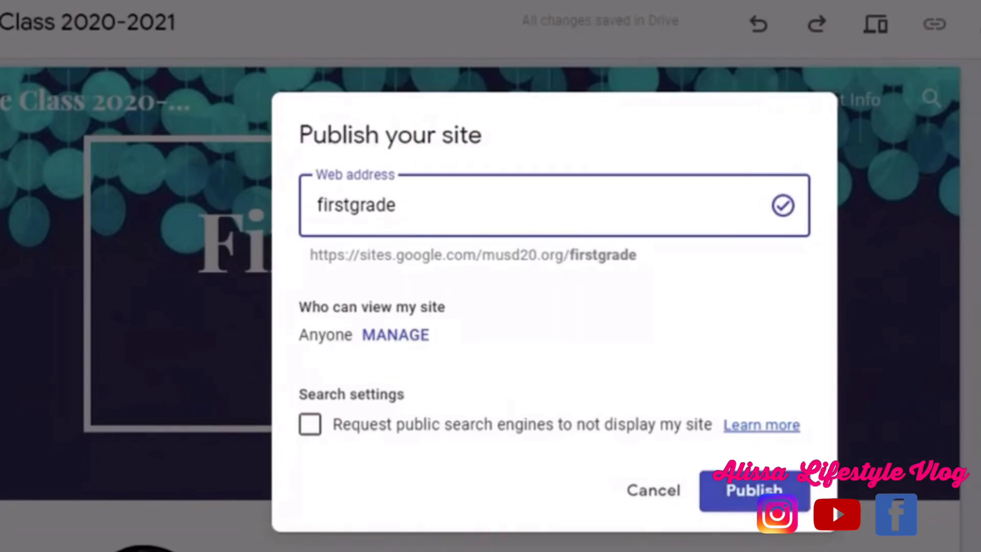
left_click(746, 493)
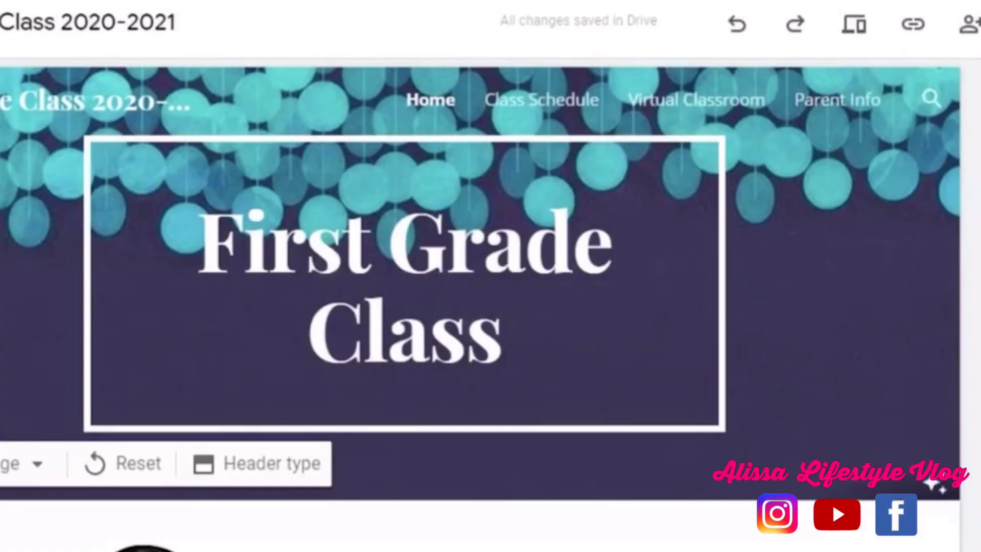
left_click(979, 24)
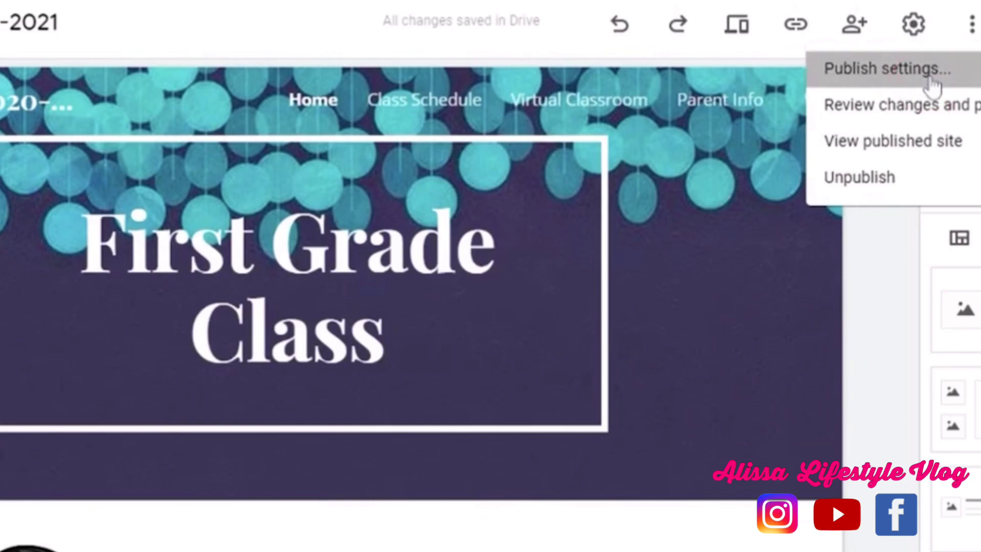
Copy the firstgrade site URL from Publish settings and load it in the browser
left_click(930, 82)
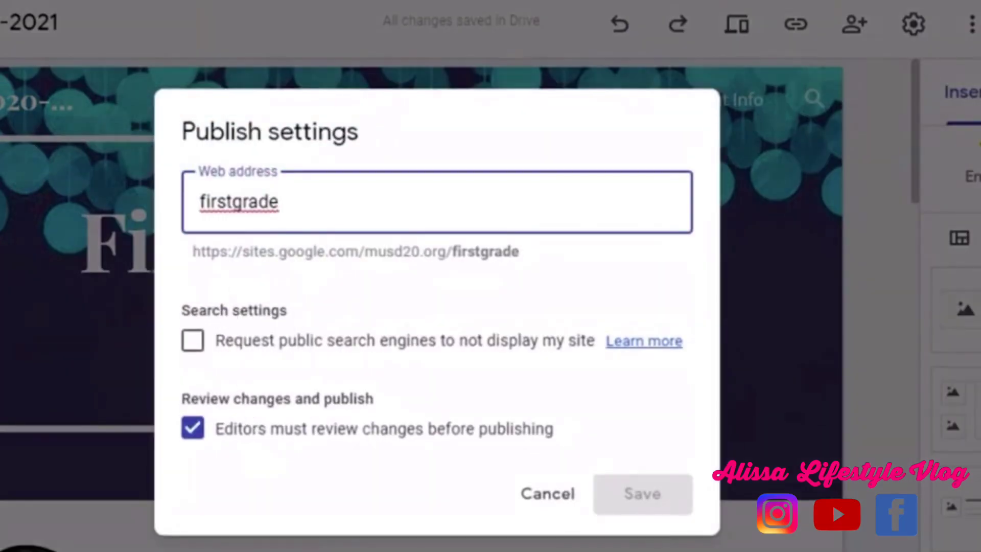
left_click_drag(193, 251, 452, 252)
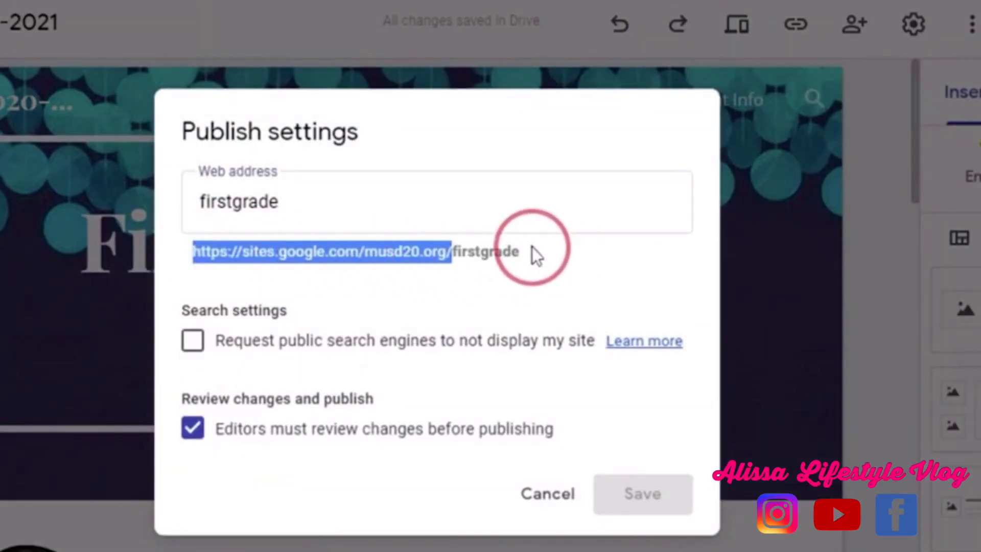
left_click_drag(532, 247, 531, 250)
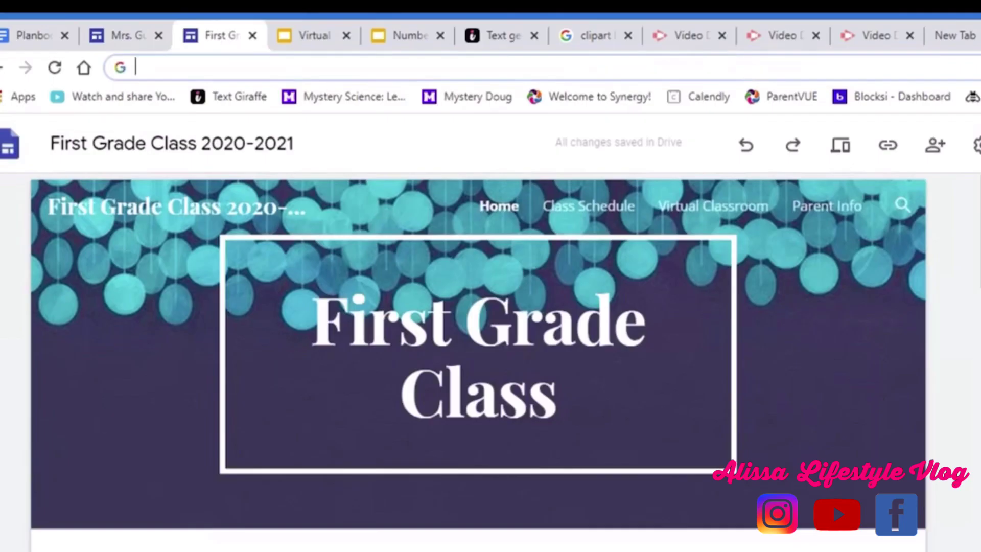
type("https://sites.google.com/musd20.org/firstgrade")
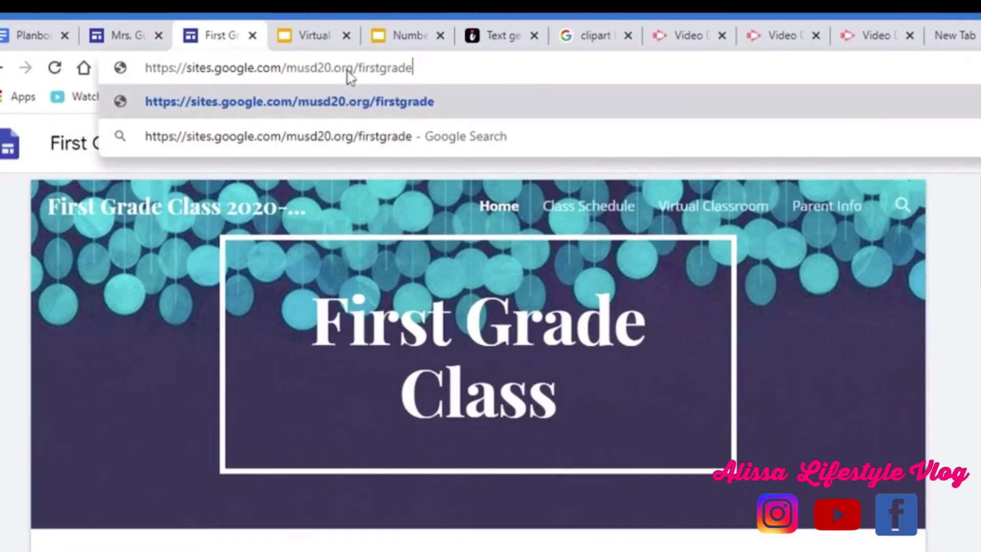
key("Return")
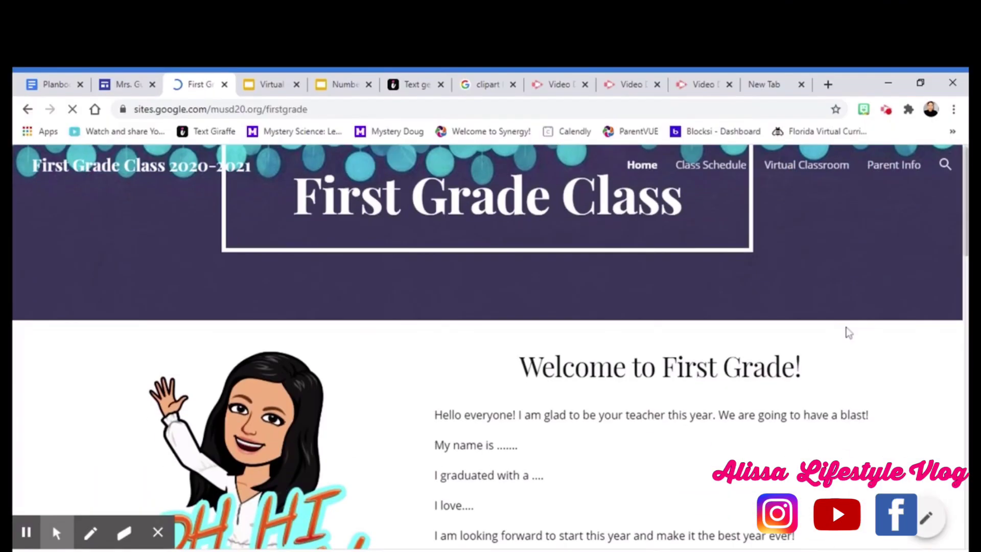
scroll(976, 358, "down", 5)
scroll(976, 379, "up", 5)
scroll(848, 363, "up", 1)
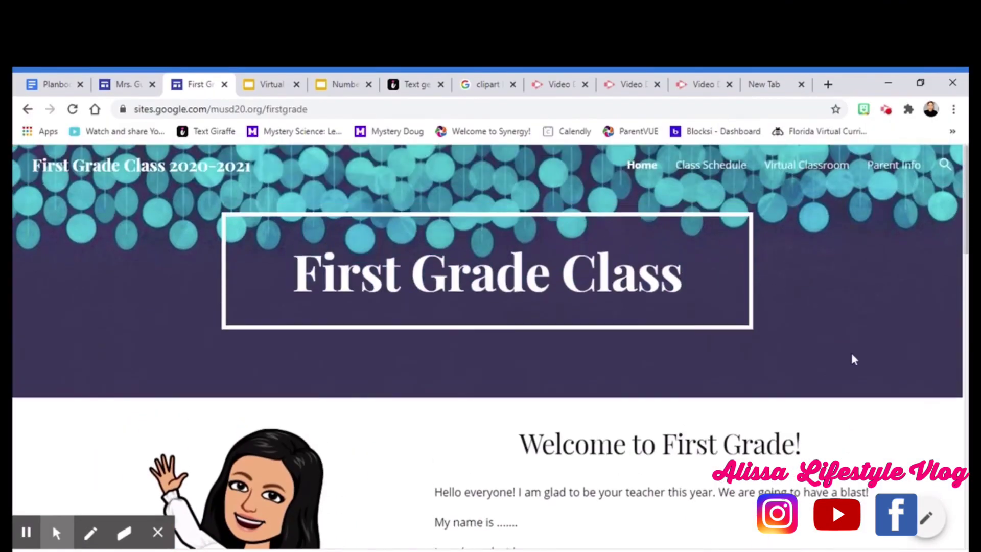
left_click(744, 171)
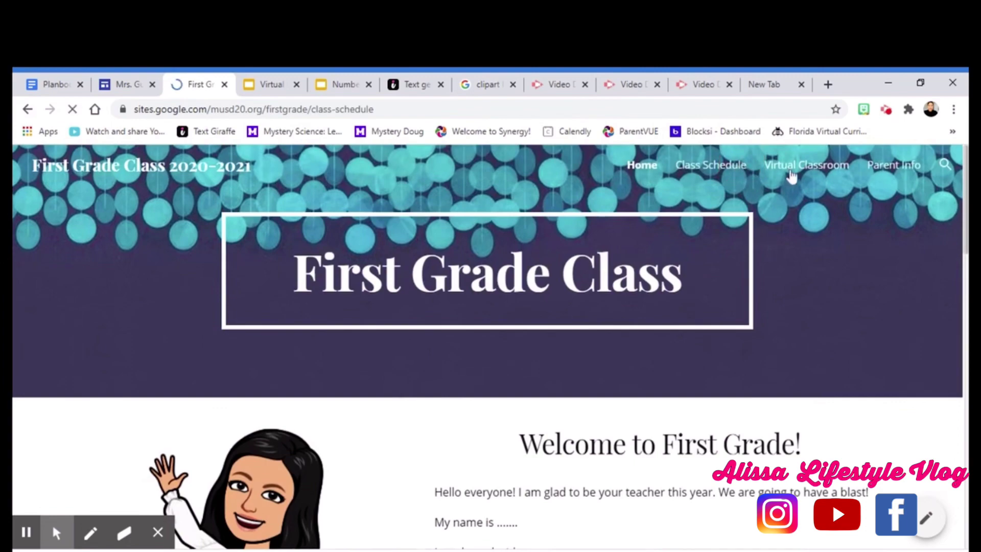
scroll(826, 333, "down", 5)
scroll(802, 232, "up", 5)
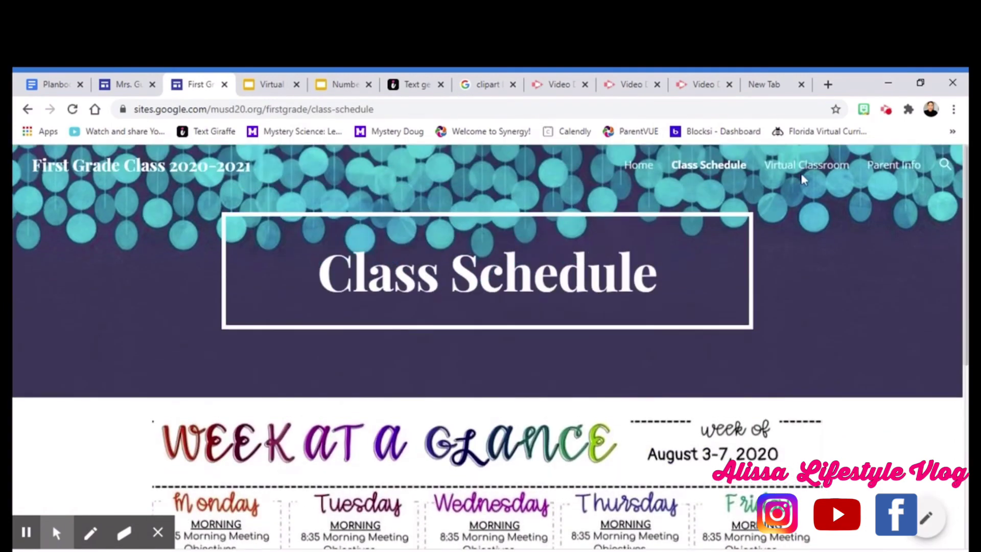
left_click(805, 173)
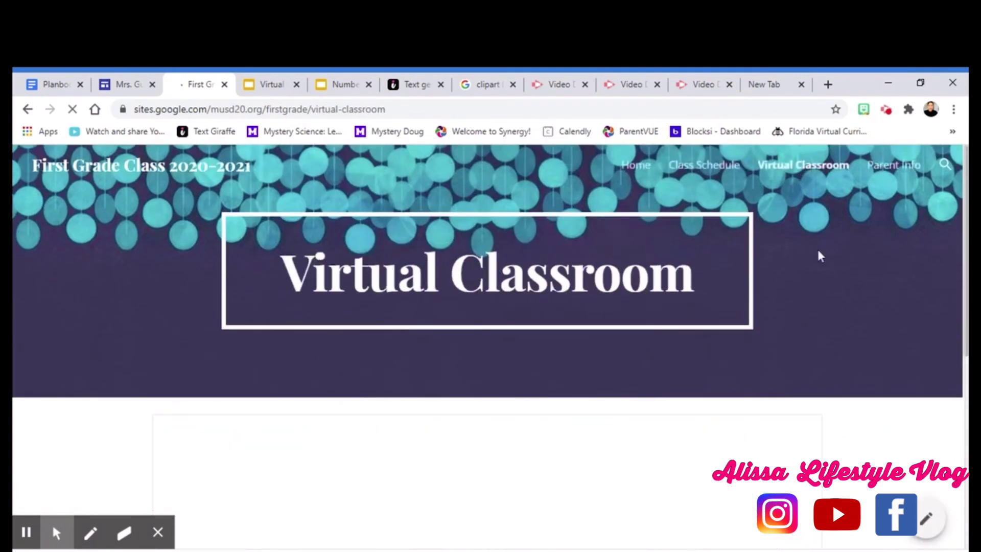
scroll(831, 333, "down", 4)
scroll(833, 337, "up", 4)
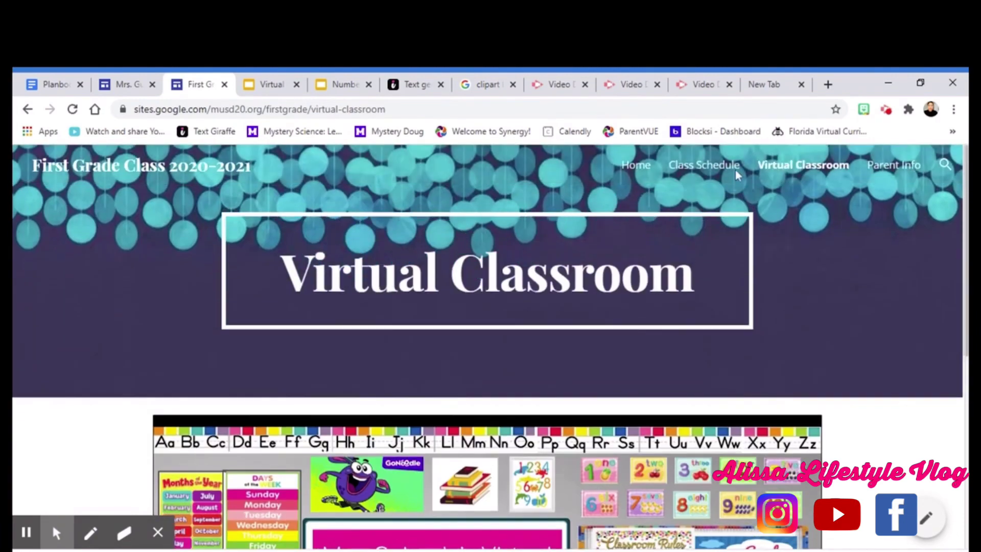
left_click(641, 168)
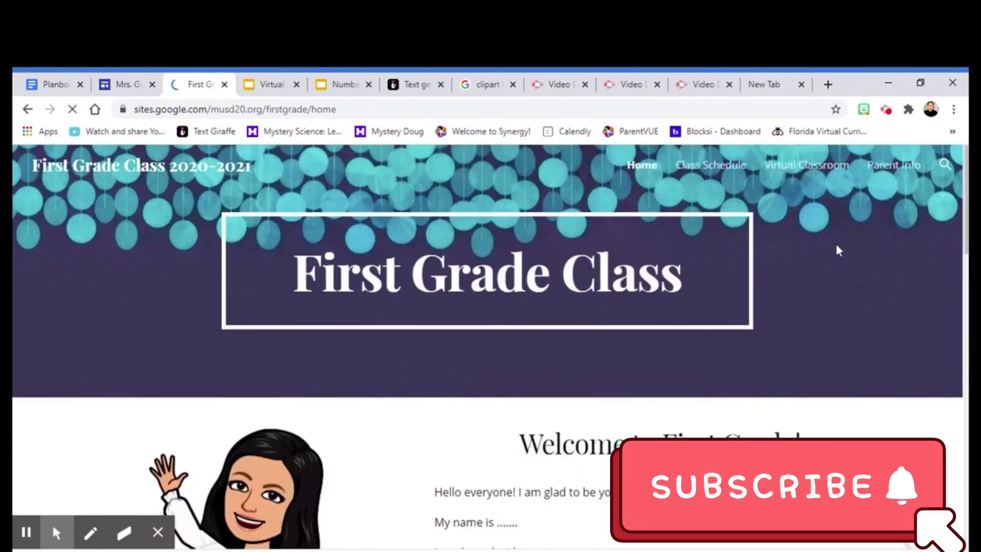
scroll(872, 332, "down", 2)
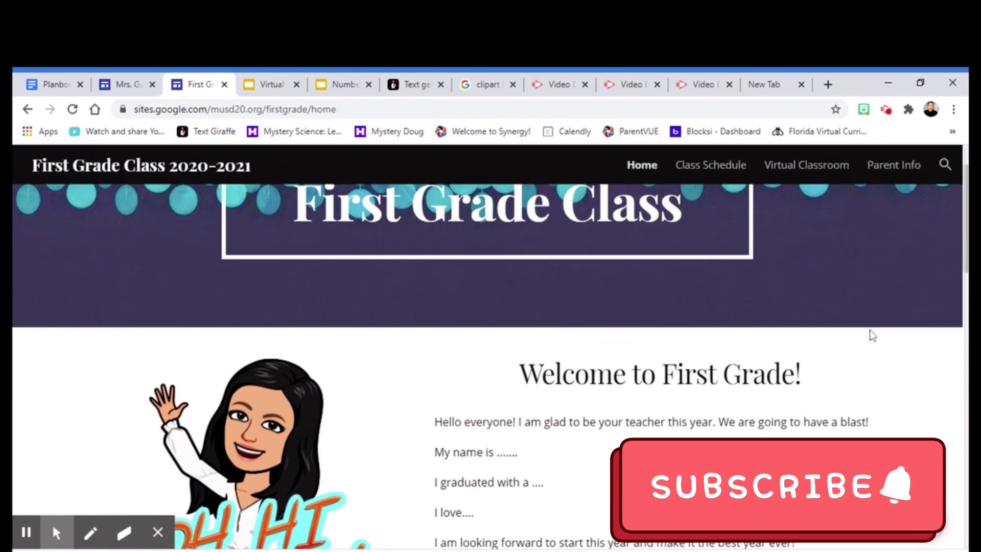
scroll(872, 335, "down", 2)
scroll(872, 334, "up", 3)
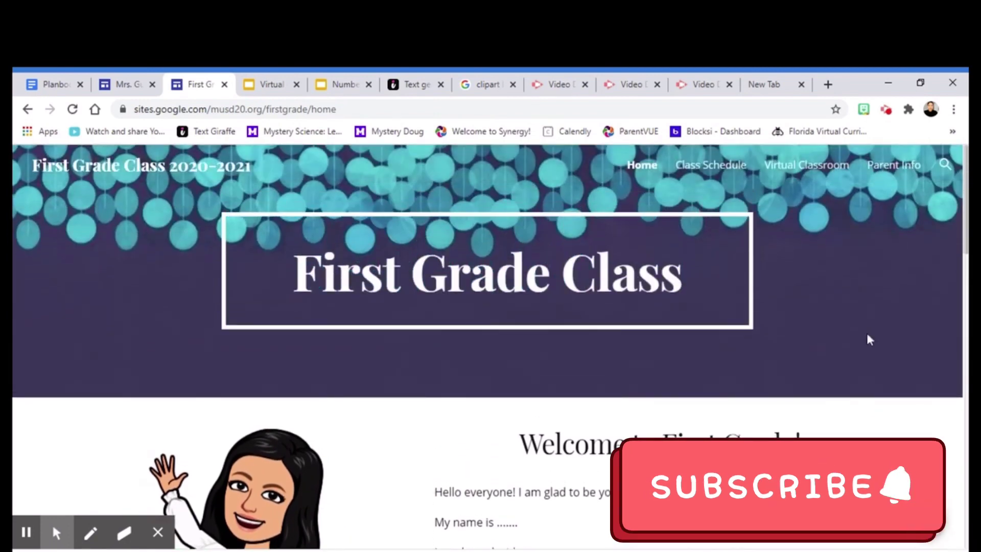